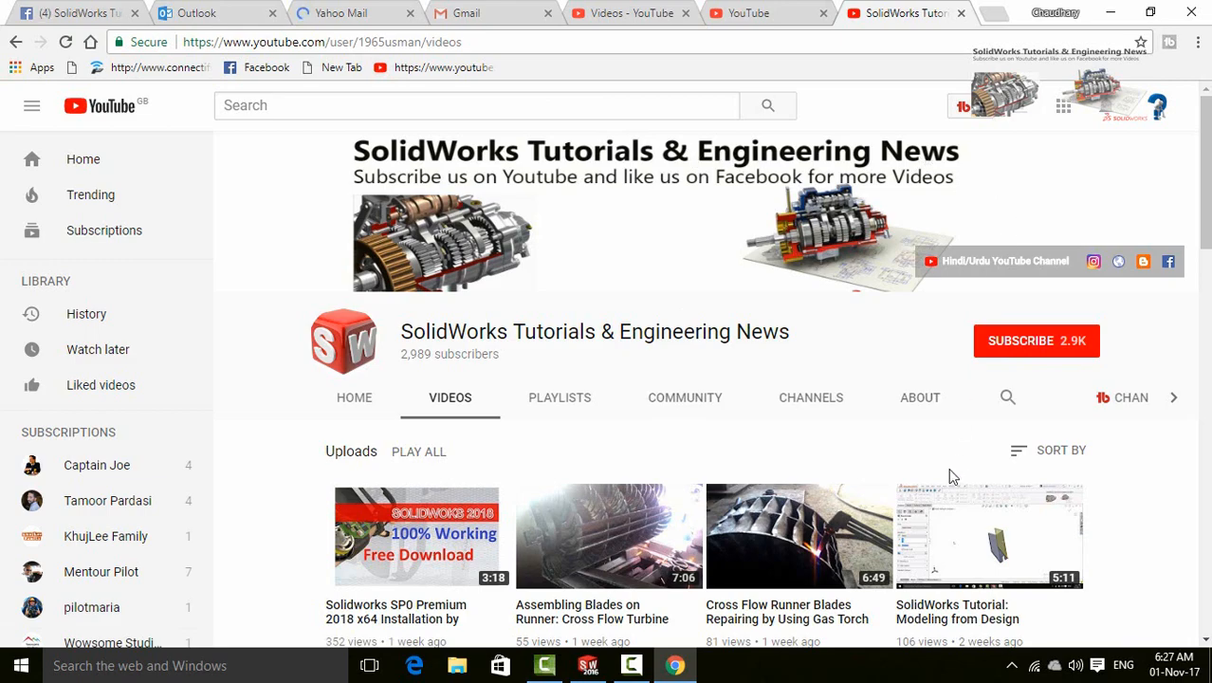
{"action": "scroll", "coordinate": [1124, 474], "scroll_direction": "down", "scroll_amount": 15}
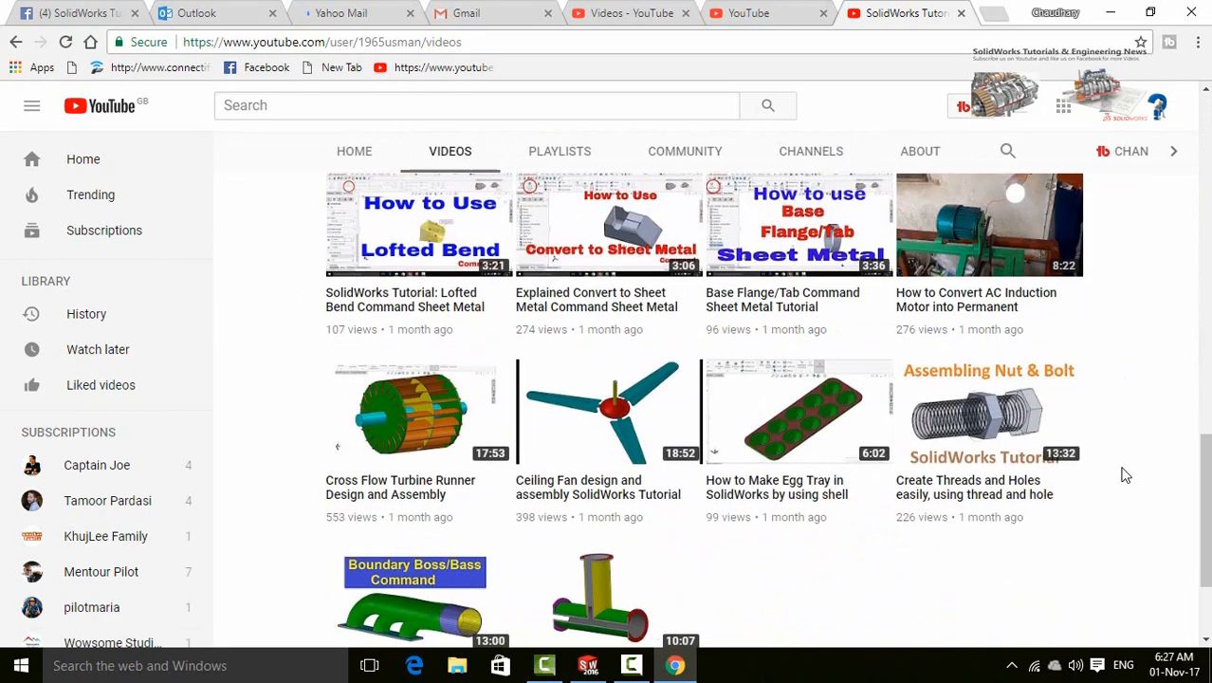
{"action": "scroll", "coordinate": [1125, 474], "scroll_direction": "up", "scroll_amount": 15}
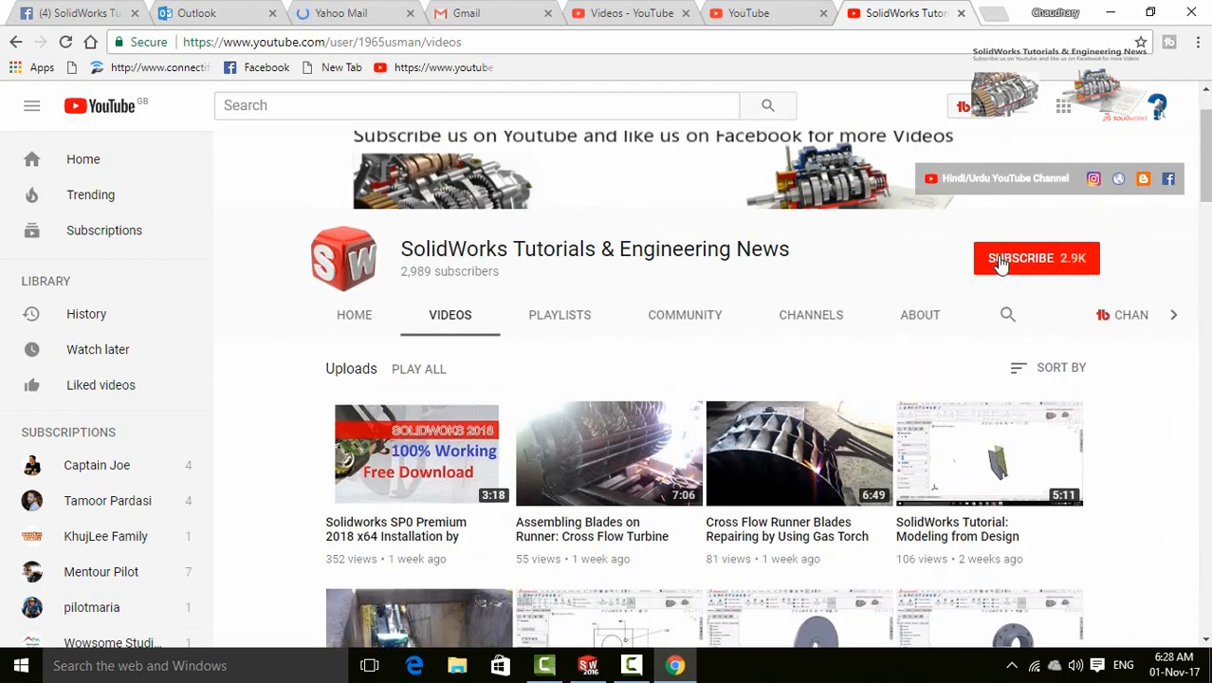
{"action": "left_click", "coordinate": [1001, 264]}
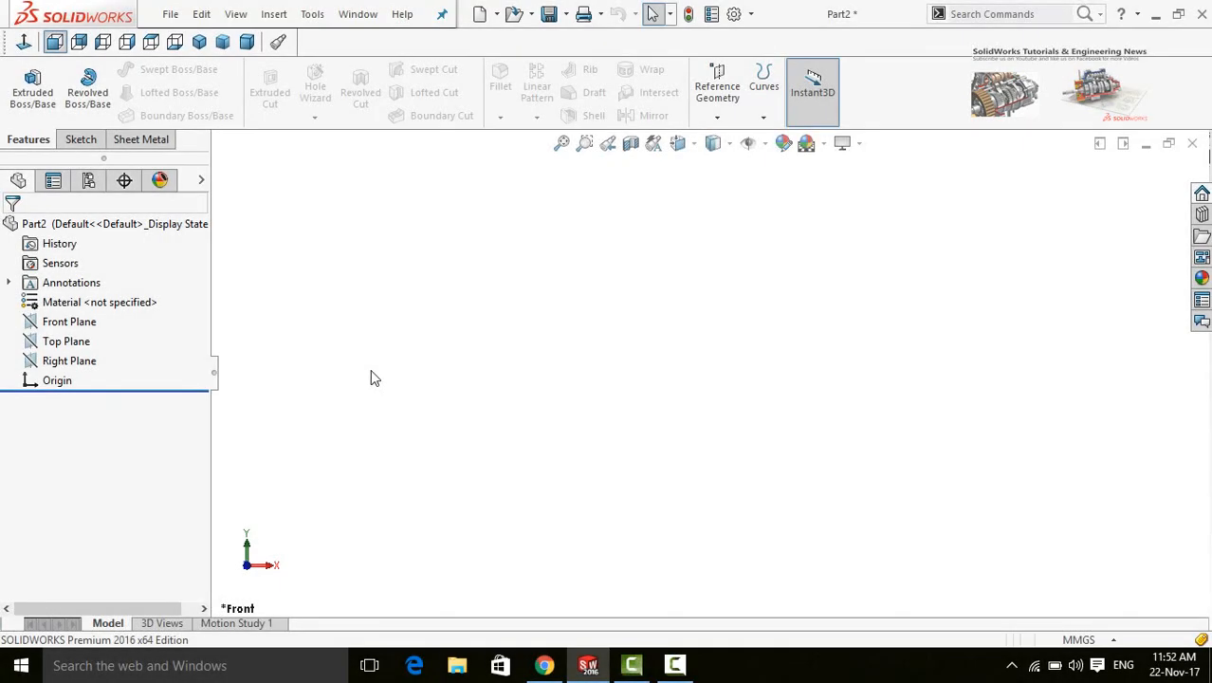
Step: Start a sketch on the Front Plane and draw a circle about 81 mm in diameter centred on the origin
{"action": "left_click", "coordinate": [87, 323]}
{"action": "left_click", "coordinate": [102, 300]}
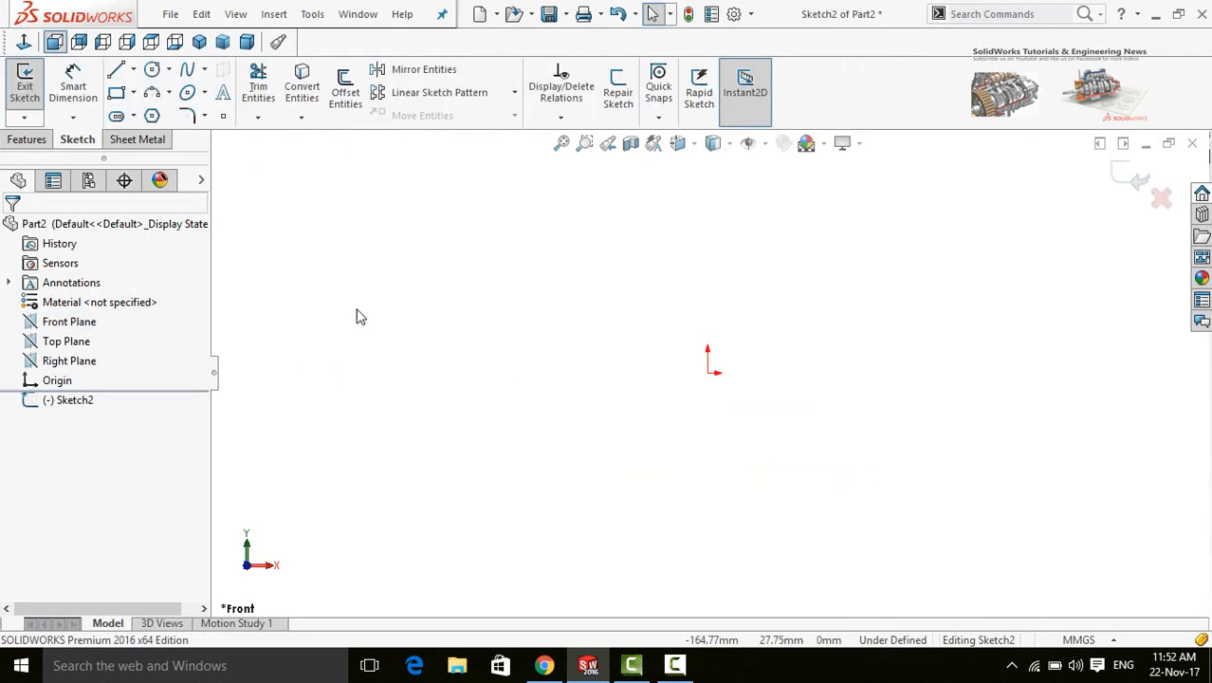
{"action": "left_click", "coordinate": [151, 69]}
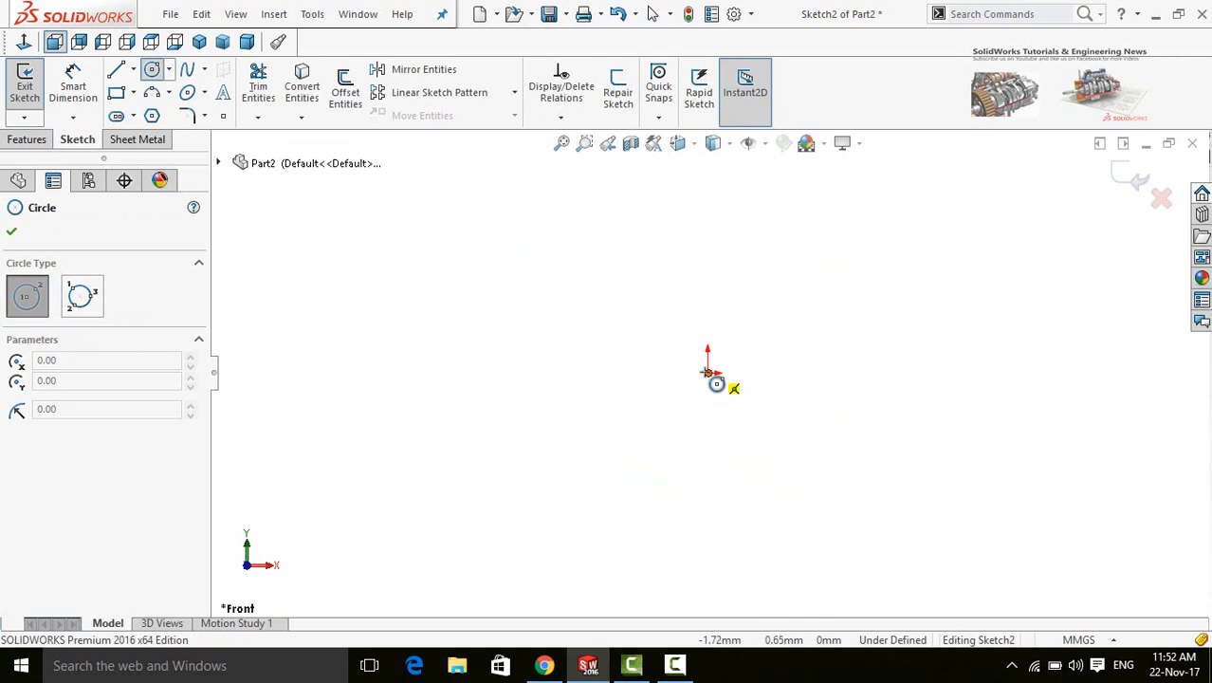
{"action": "left_click", "coordinate": [708, 373]}
{"action": "left_click", "coordinate": [703, 458]}
Step: Dimension the circle's diameter and set it to 40 mm
{"action": "right_click_drag", "start_coordinate": [612, 410], "coordinate": [595, 406]}
{"action": "left_click", "coordinate": [669, 452]}
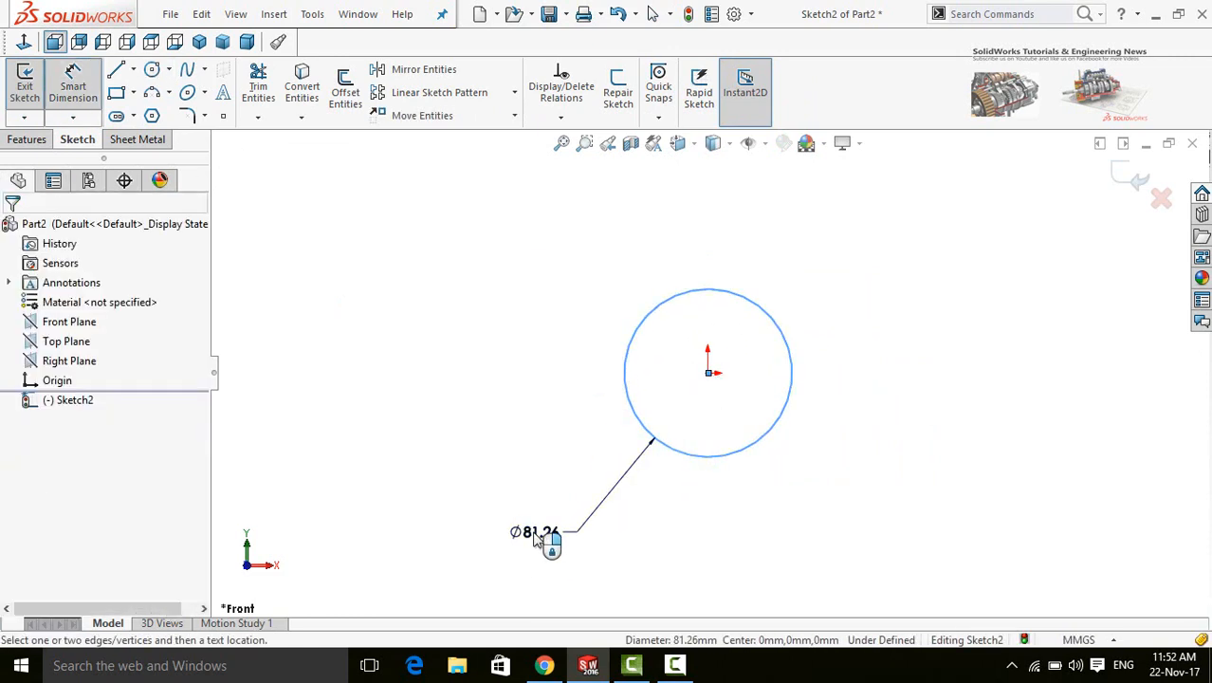
{"action": "left_click", "coordinate": [534, 538]}
{"action": "type", "text": "40"}
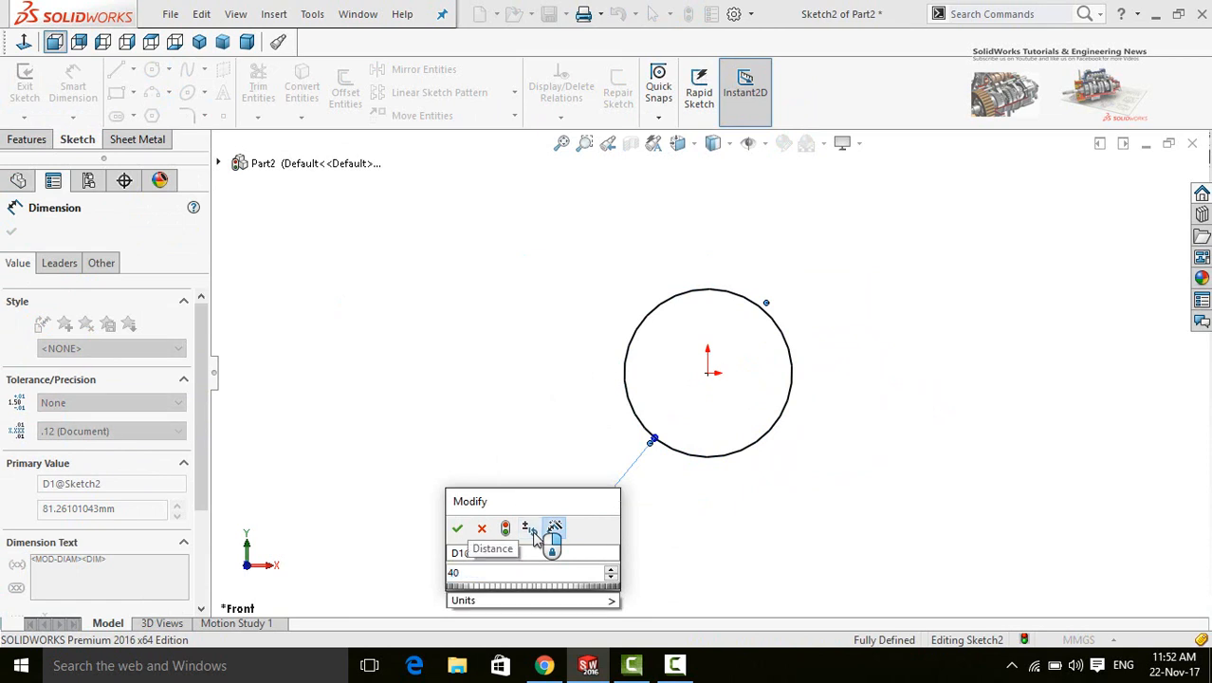
{"action": "key", "text": "Return"}
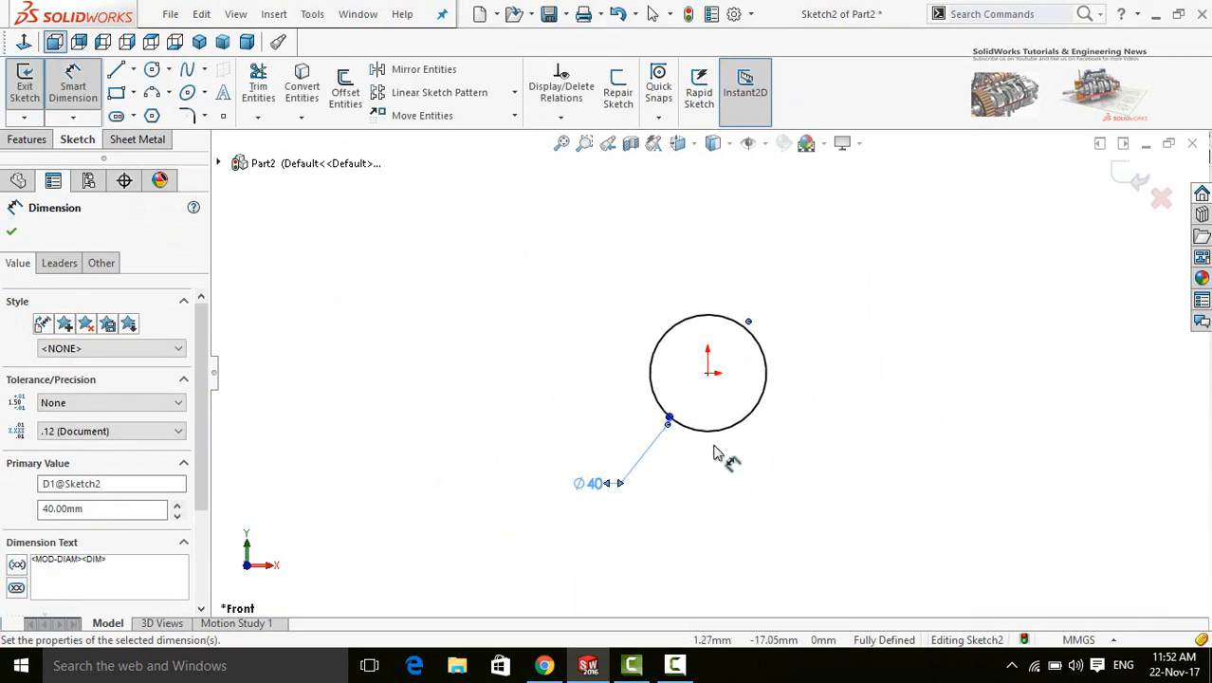
Step: Extrude the circle as a Blind boss 100 mm deep to form a solid cylinder
{"action": "left_click", "coordinate": [26, 140]}
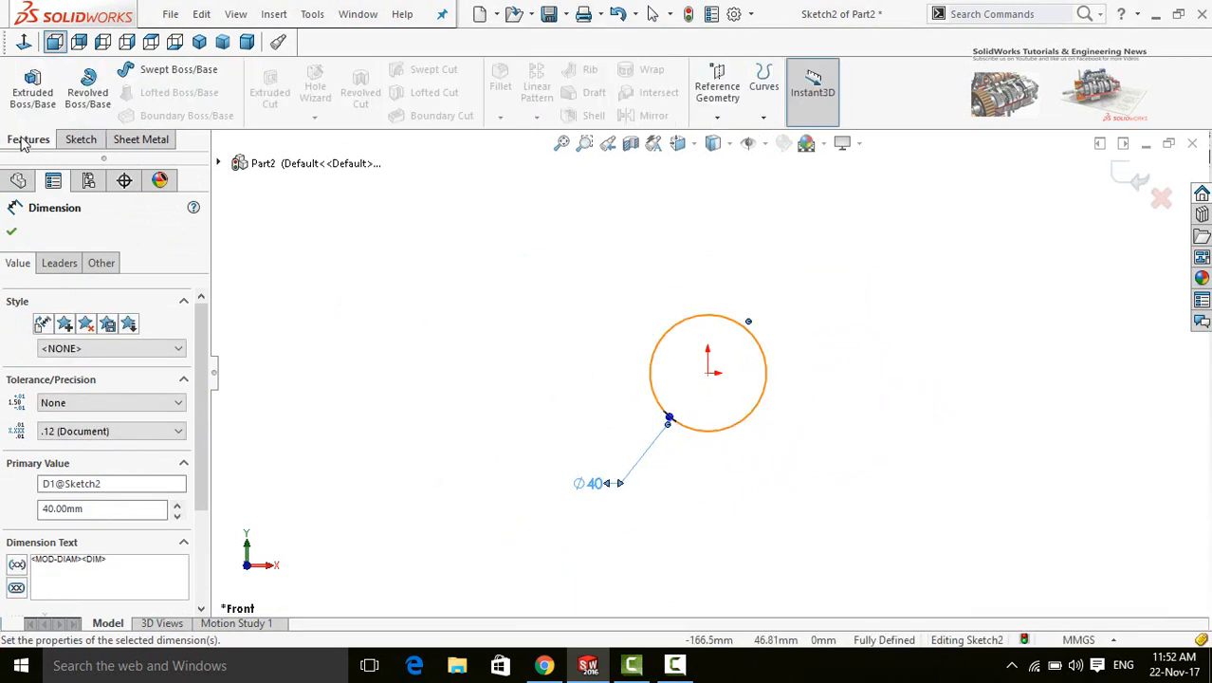
{"action": "left_click", "coordinate": [31, 99]}
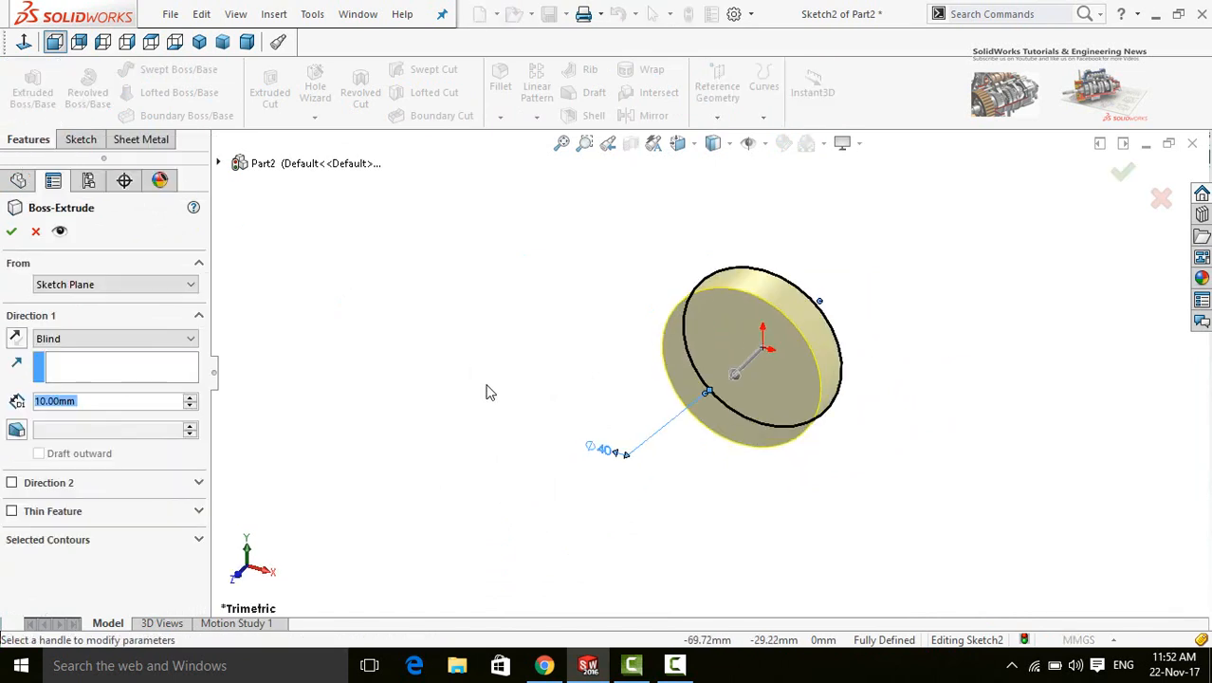
{"action": "double_click", "coordinate": [119, 403]}
{"action": "type", "text": "10"}
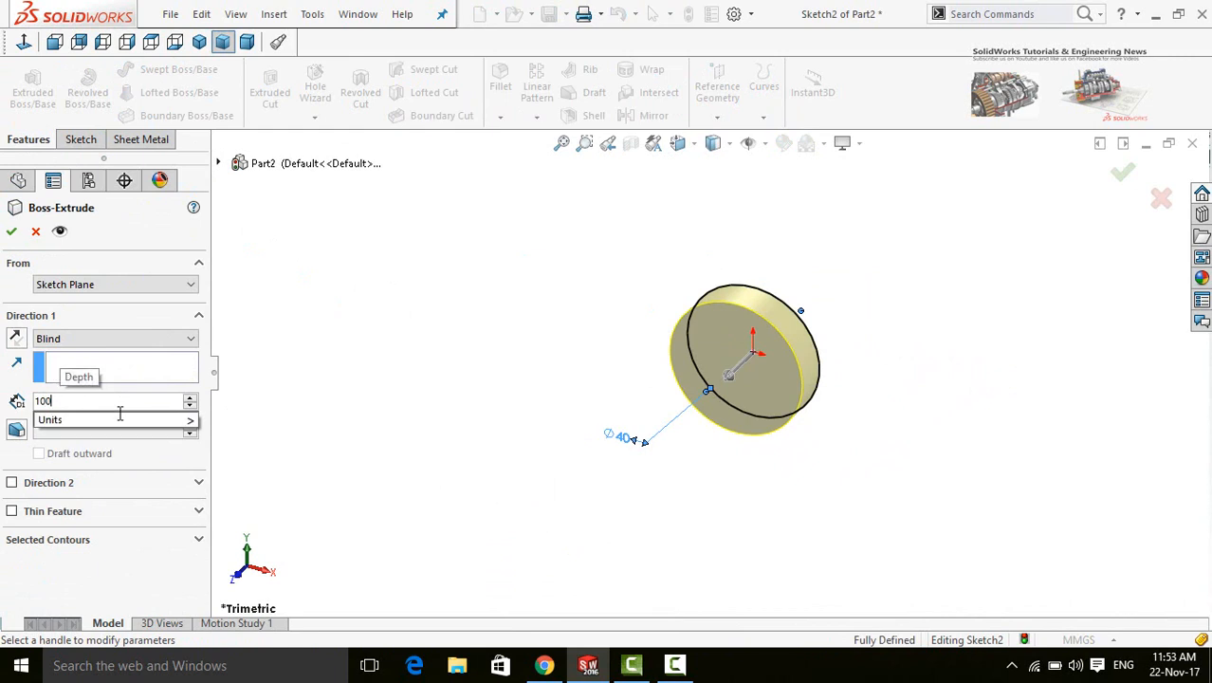
{"action": "type", "text": "0"}
{"action": "key", "text": "Return"}
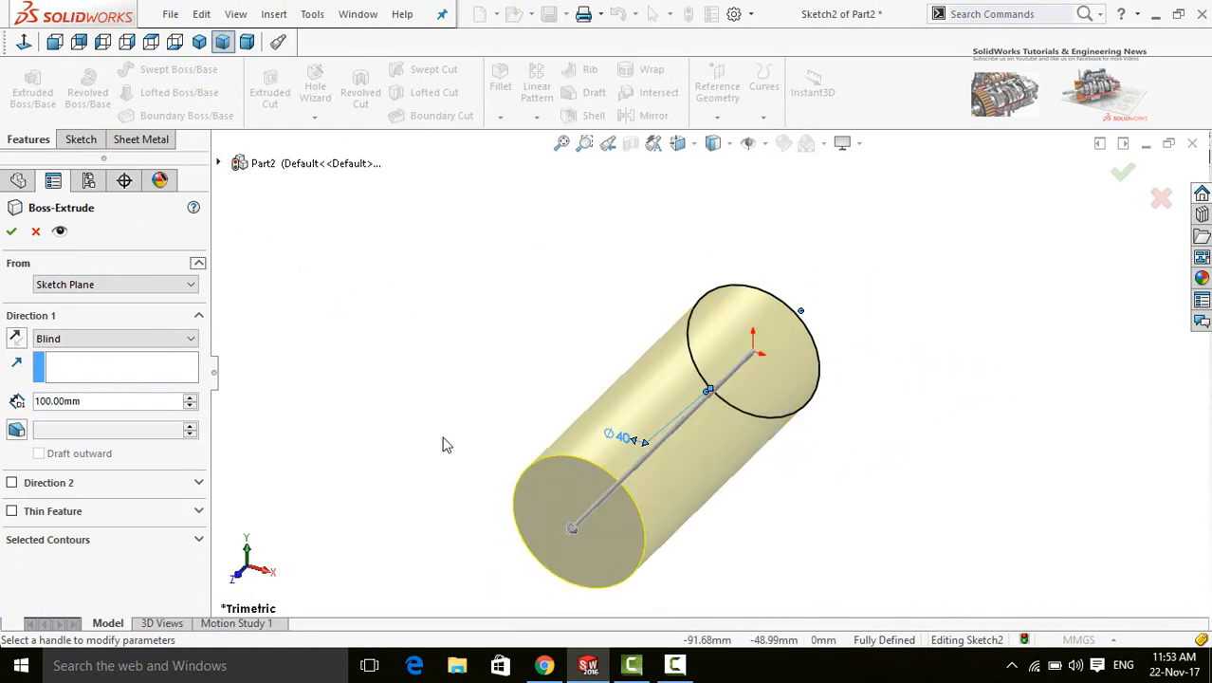
{"action": "left_click", "coordinate": [12, 232]}
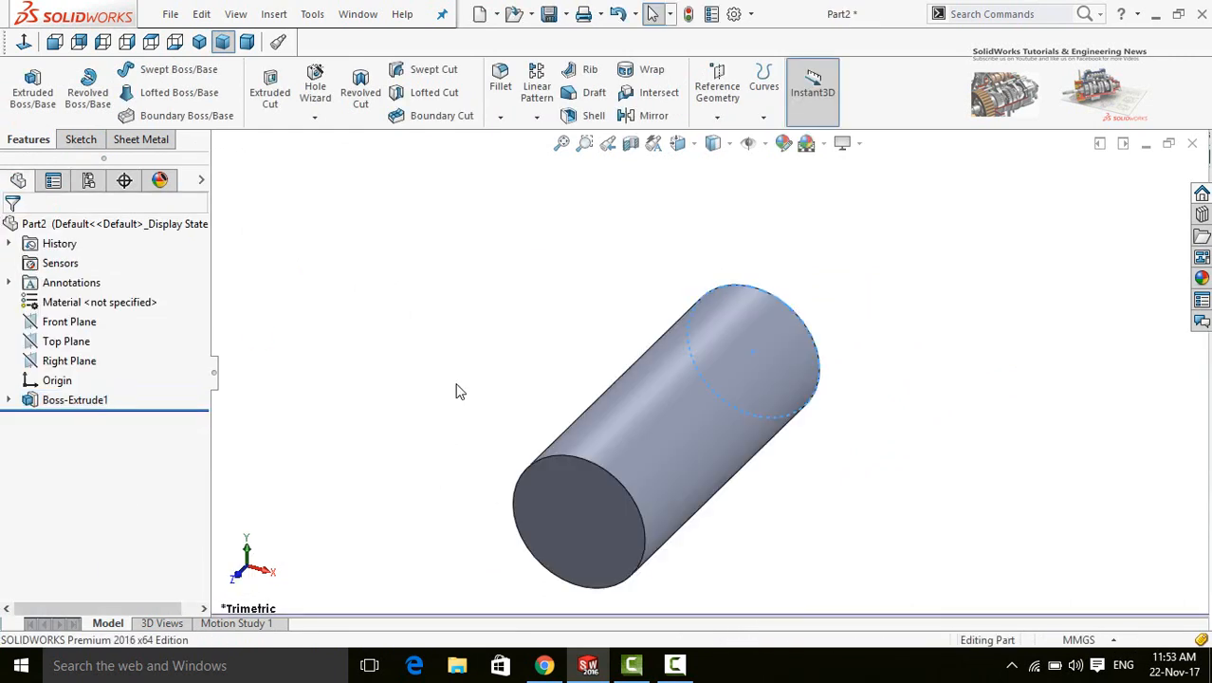
Step: Start a sketch on the cylinder's front end face and convert its circular edge into a sketch circle
{"action": "middle_click_drag", "start_coordinate": [495, 459], "coordinate": [498, 387]}
{"action": "left_click", "coordinate": [625, 422]}
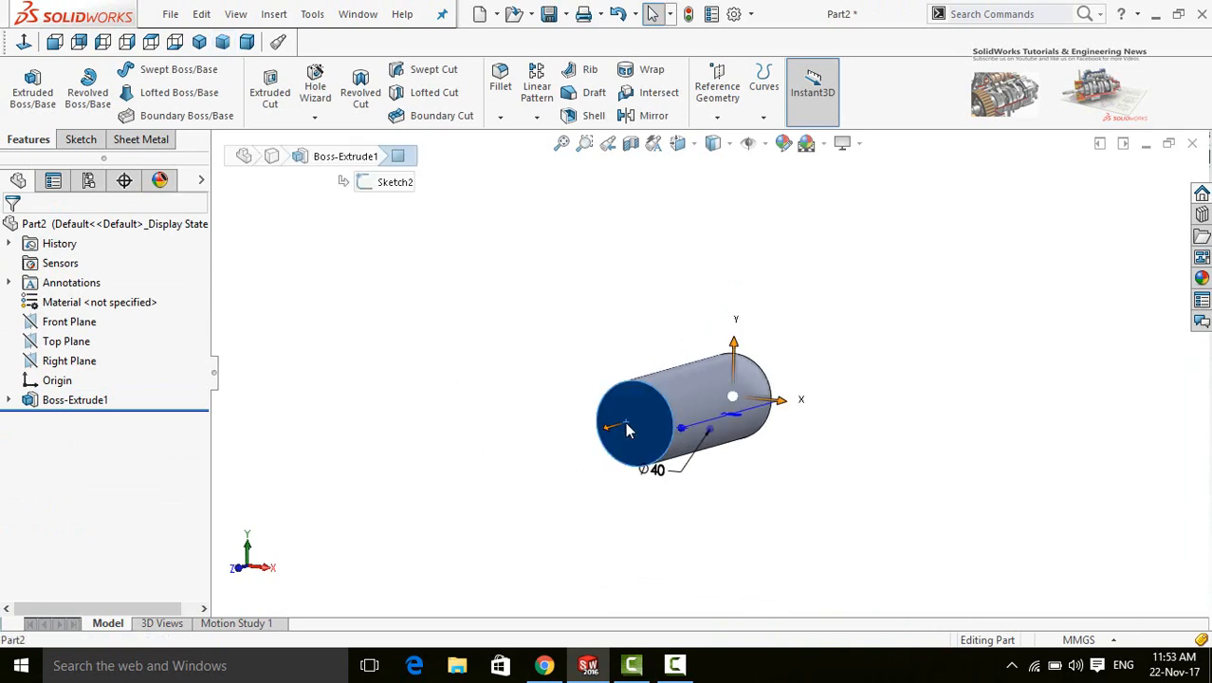
{"action": "left_click", "coordinate": [675, 371]}
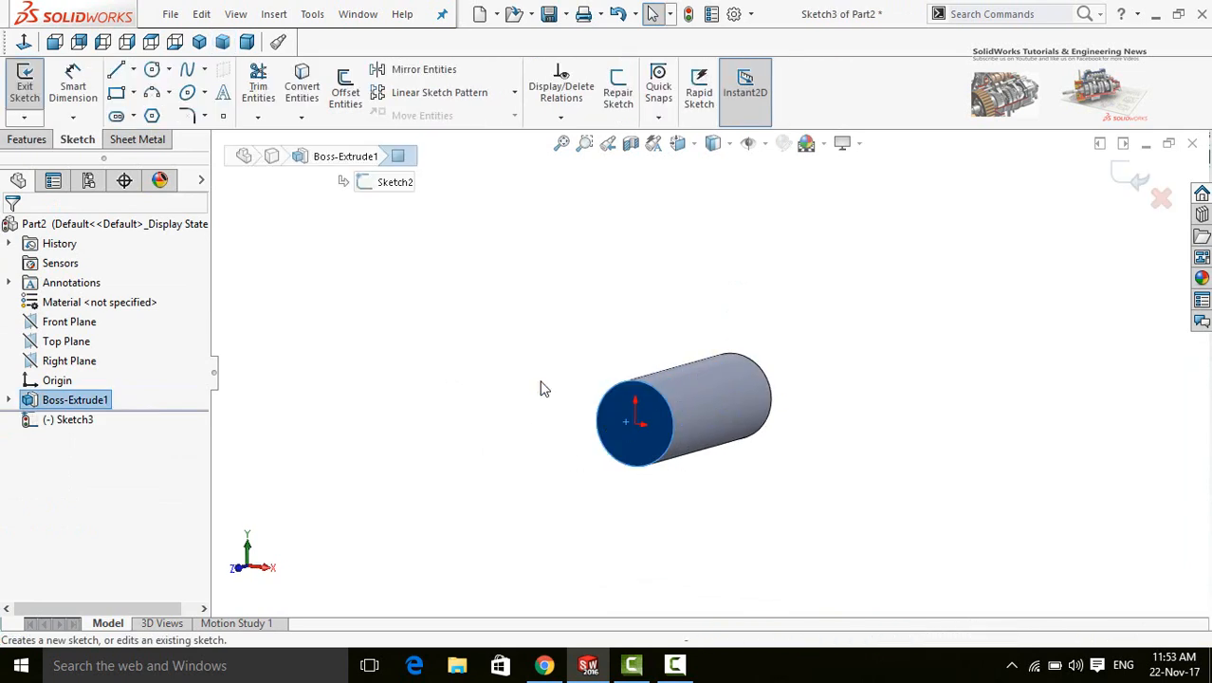
{"action": "left_click", "coordinate": [652, 389]}
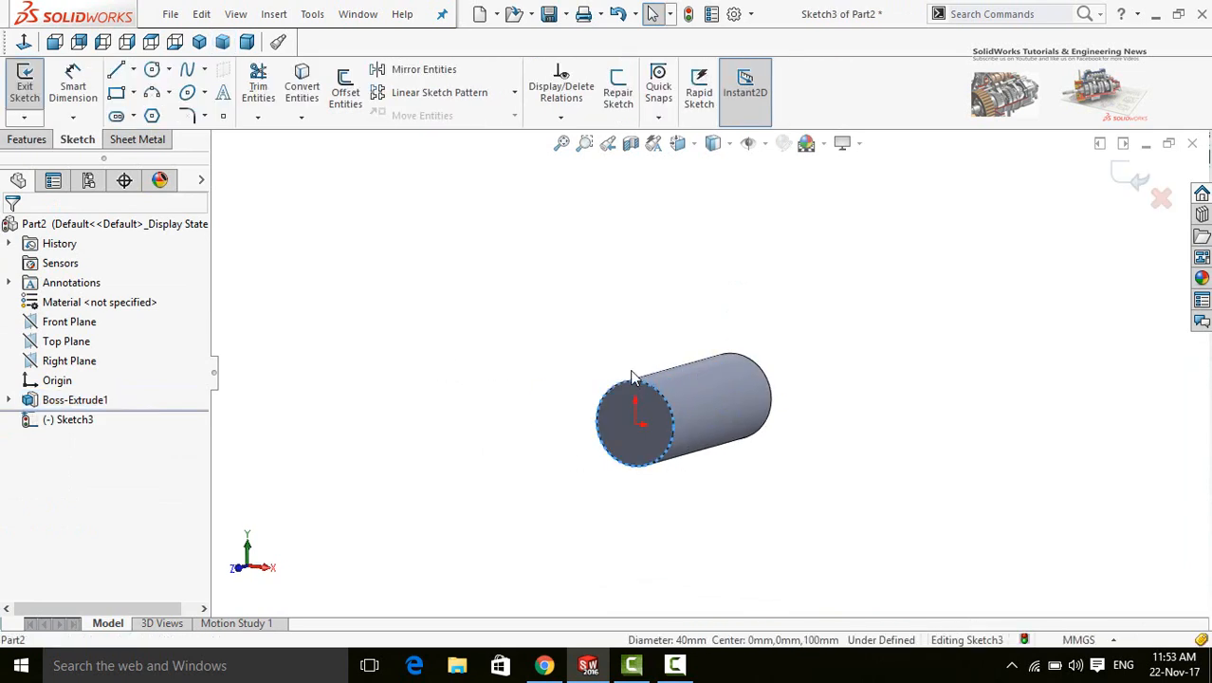
{"action": "left_click", "coordinate": [302, 95]}
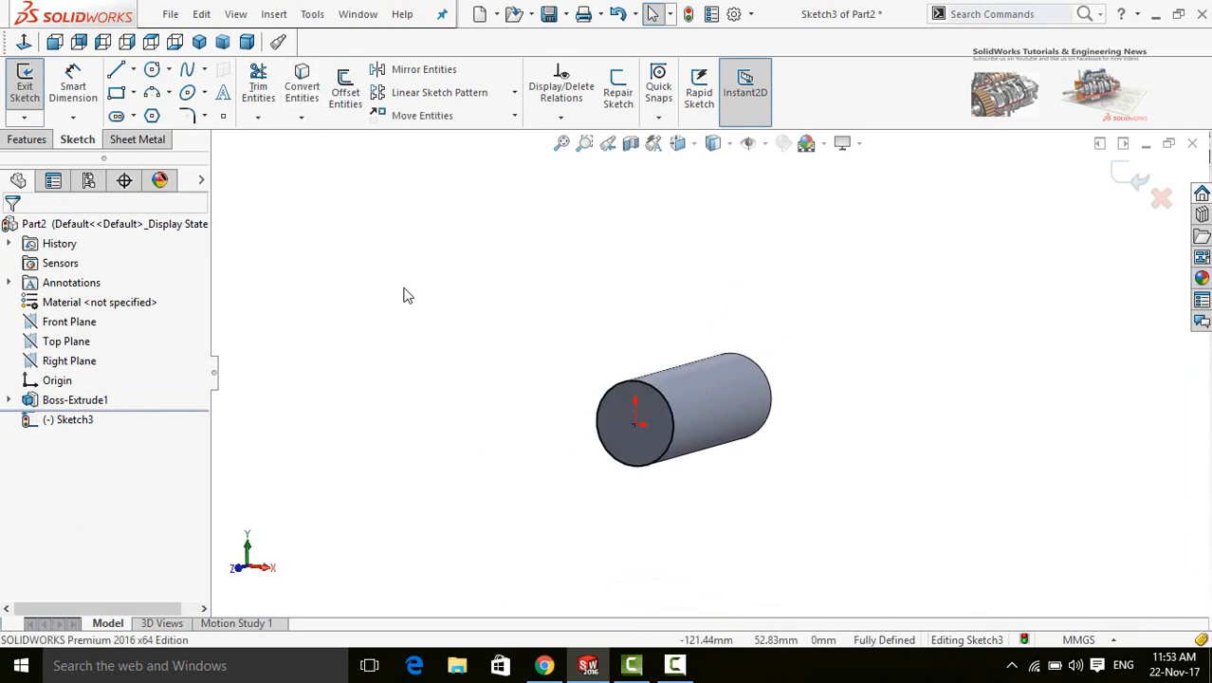
Step: Create a clockwise constant-pitch helix from the converted circle with 80 mm height, 20 mm pitch, reversed direction and 360° start angle
{"action": "left_click", "coordinate": [23, 140]}
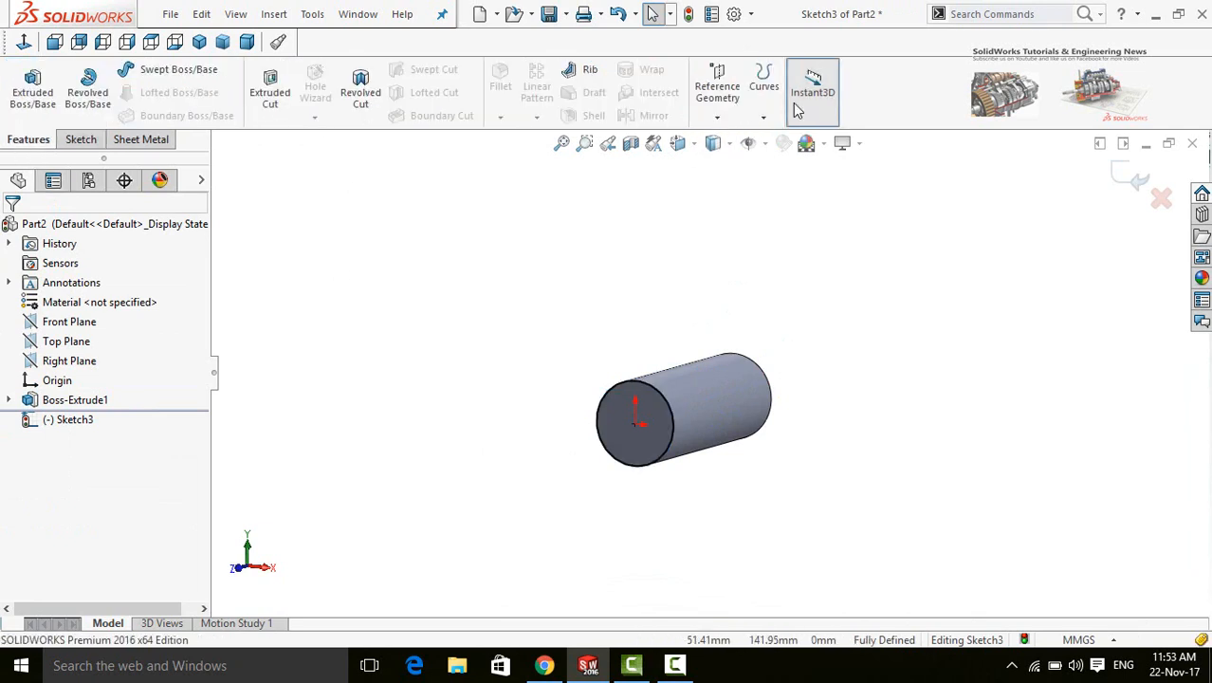
{"action": "left_click", "coordinate": [762, 108]}
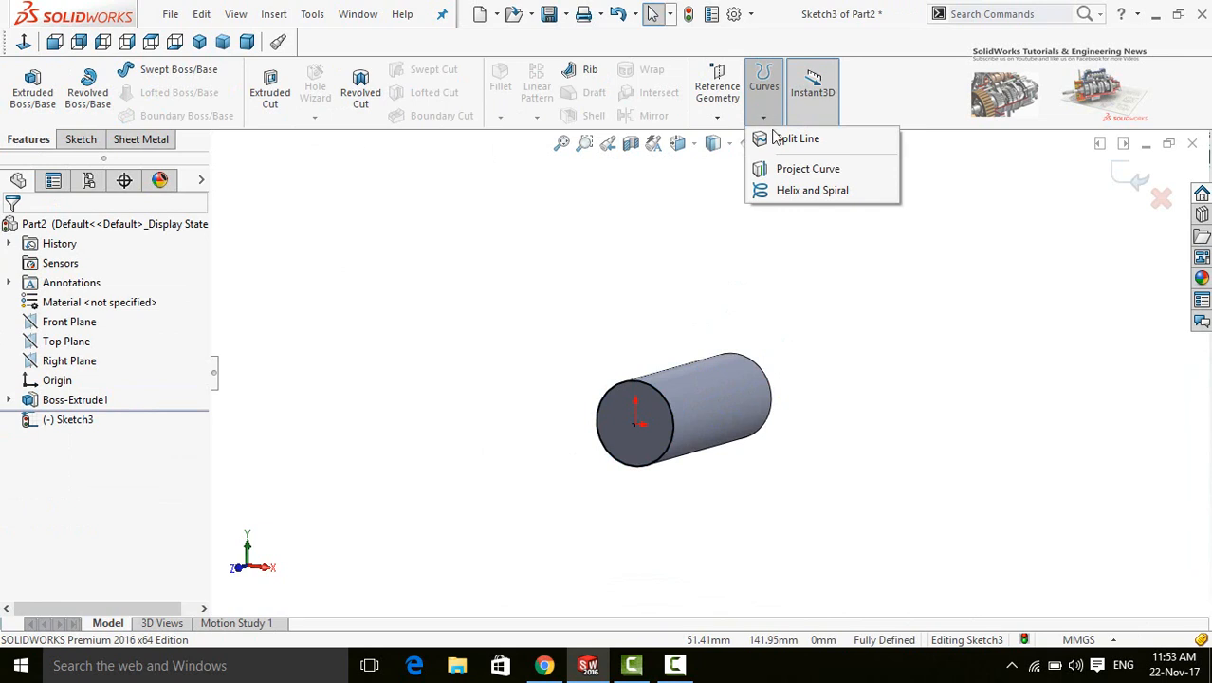
{"action": "left_click", "coordinate": [802, 191]}
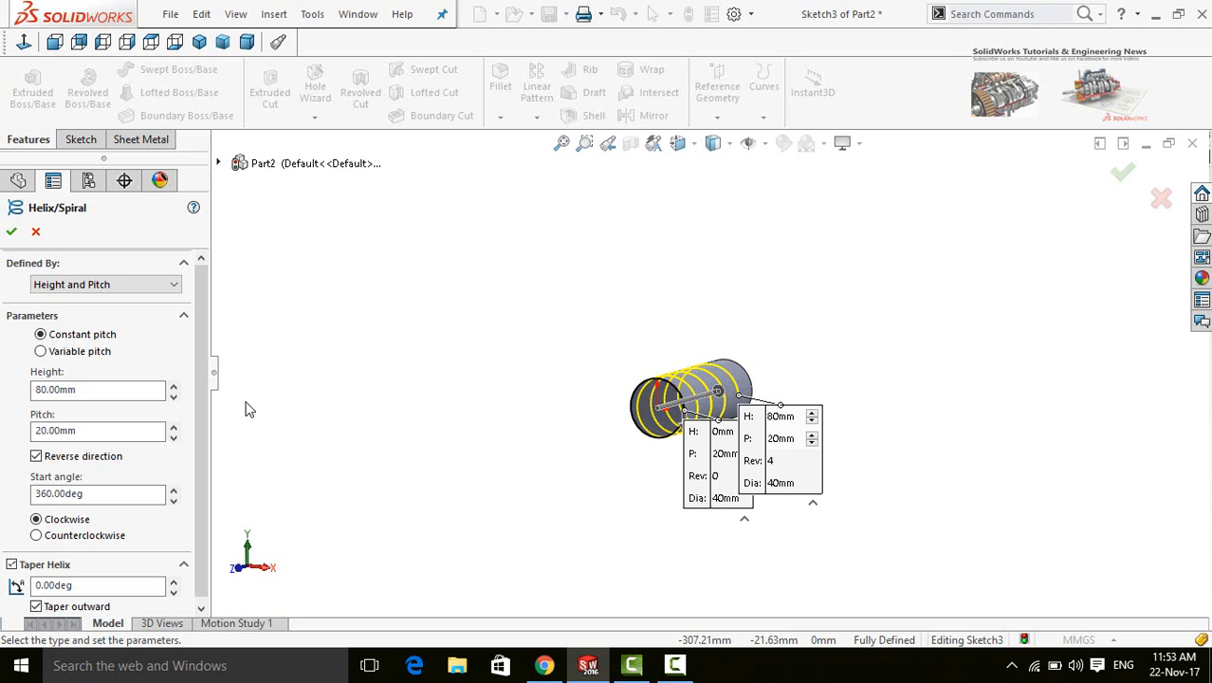
{"action": "left_click", "coordinate": [73, 430]}
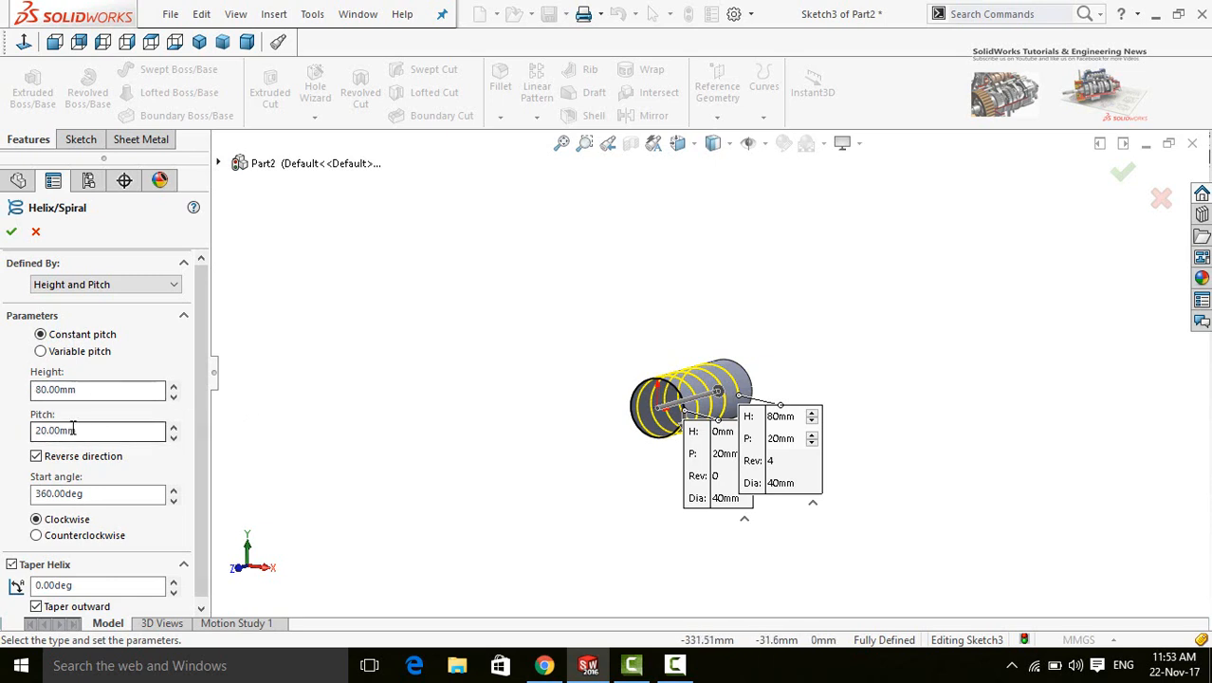
{"action": "left_click", "coordinate": [104, 493]}
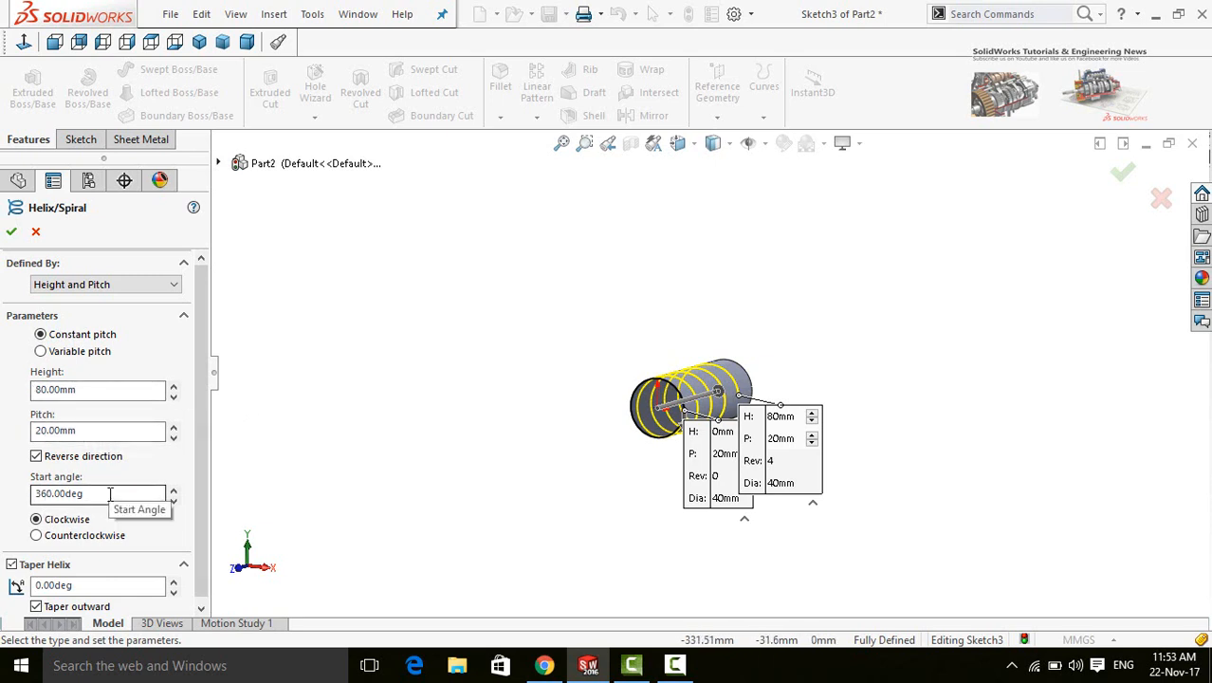
{"action": "left_click", "coordinate": [87, 430]}
{"action": "left_click", "coordinate": [74, 389]}
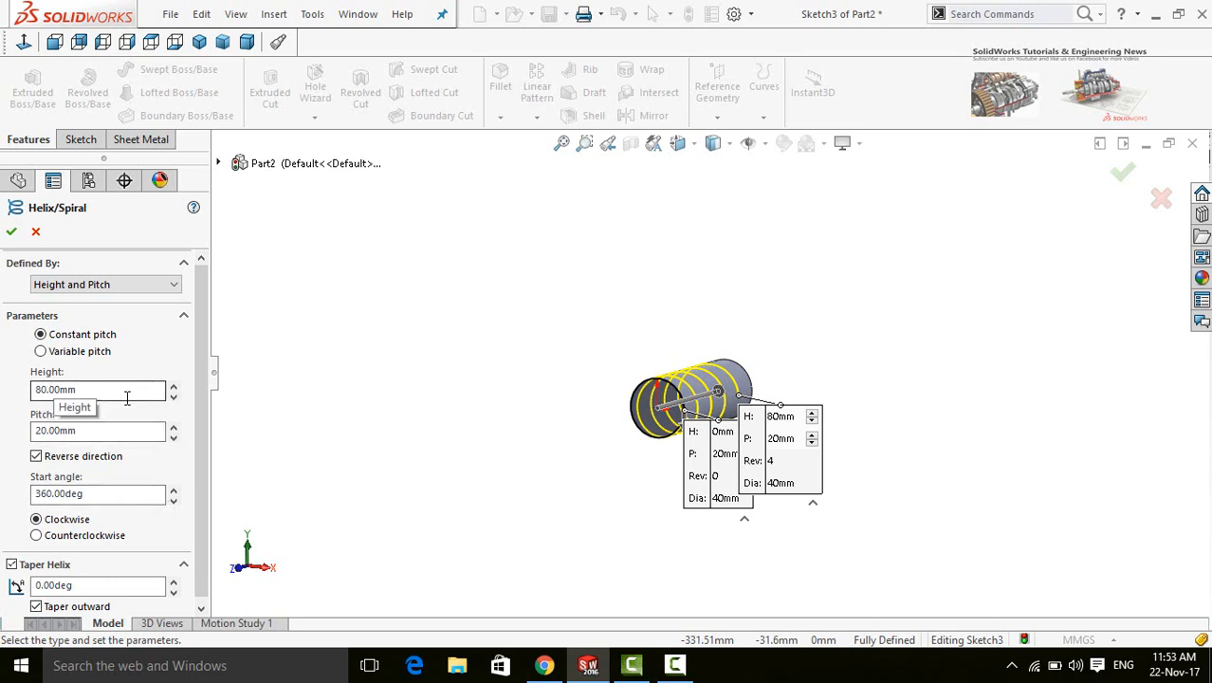
{"action": "left_click", "coordinate": [77, 432]}
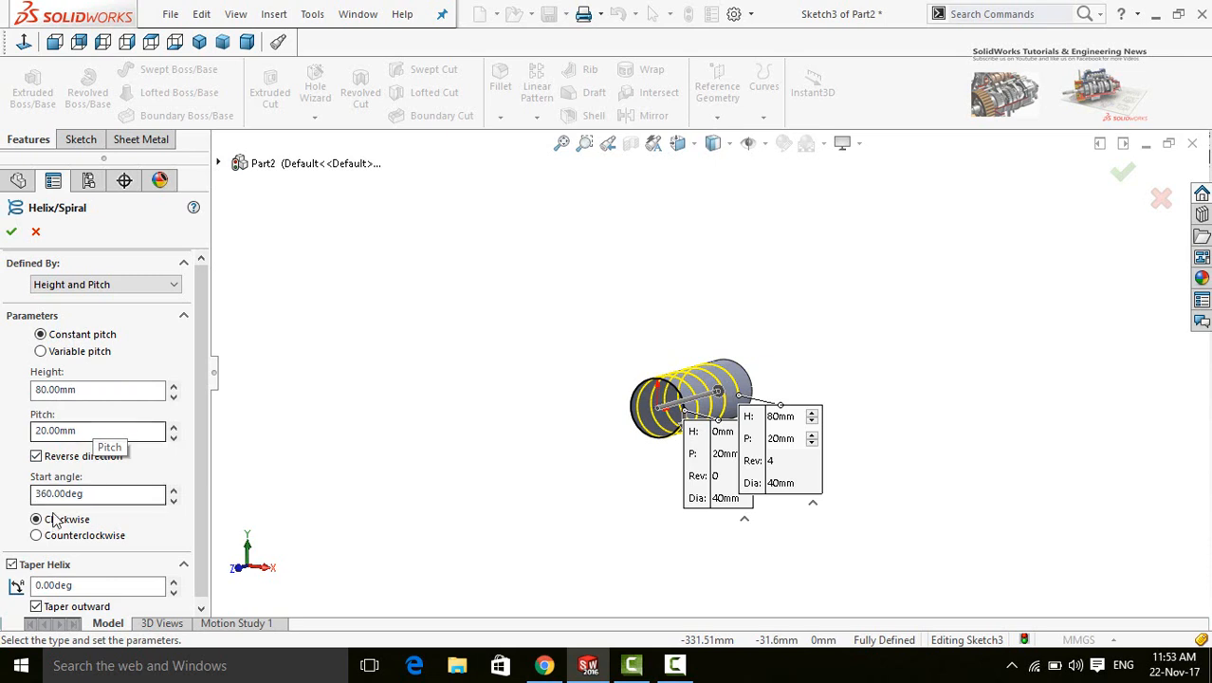
{"action": "left_click", "coordinate": [117, 493]}
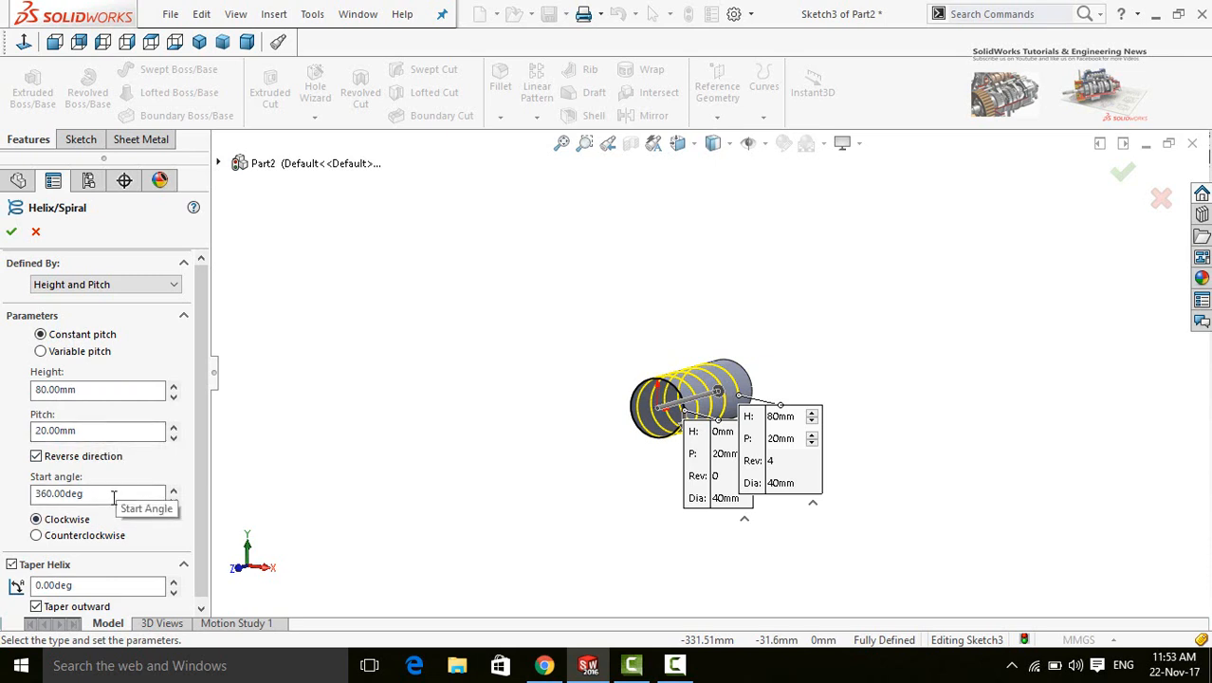
{"action": "left_click", "coordinate": [12, 231]}
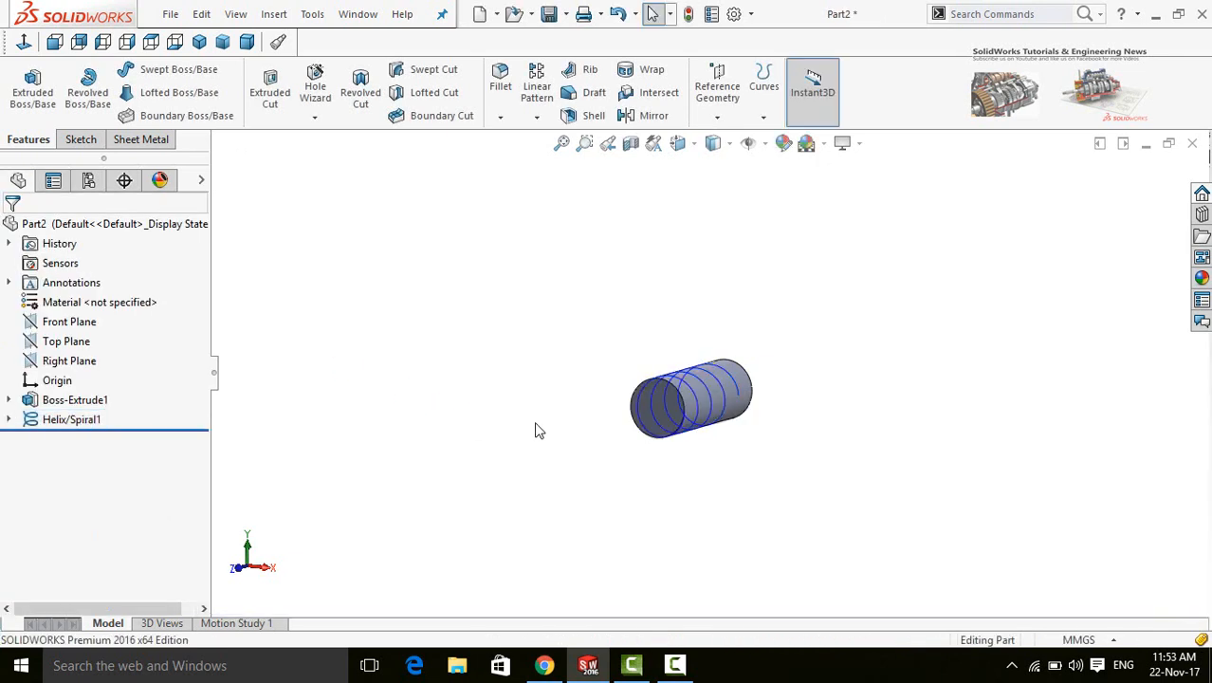
Step: Start another sketch on the cylinder's front end face and convert the circular edge for a second helix
{"action": "scroll", "coordinate": [692, 429], "scroll_direction": "down", "scroll_amount": 3}
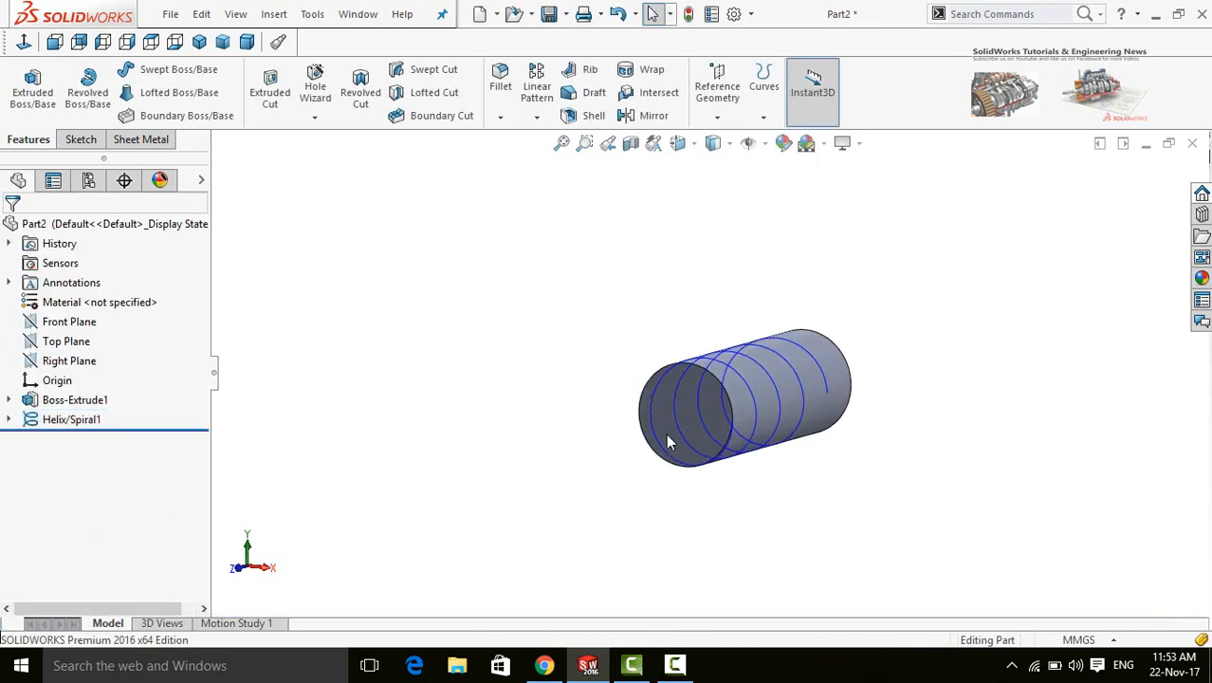
{"action": "left_click", "coordinate": [669, 442]}
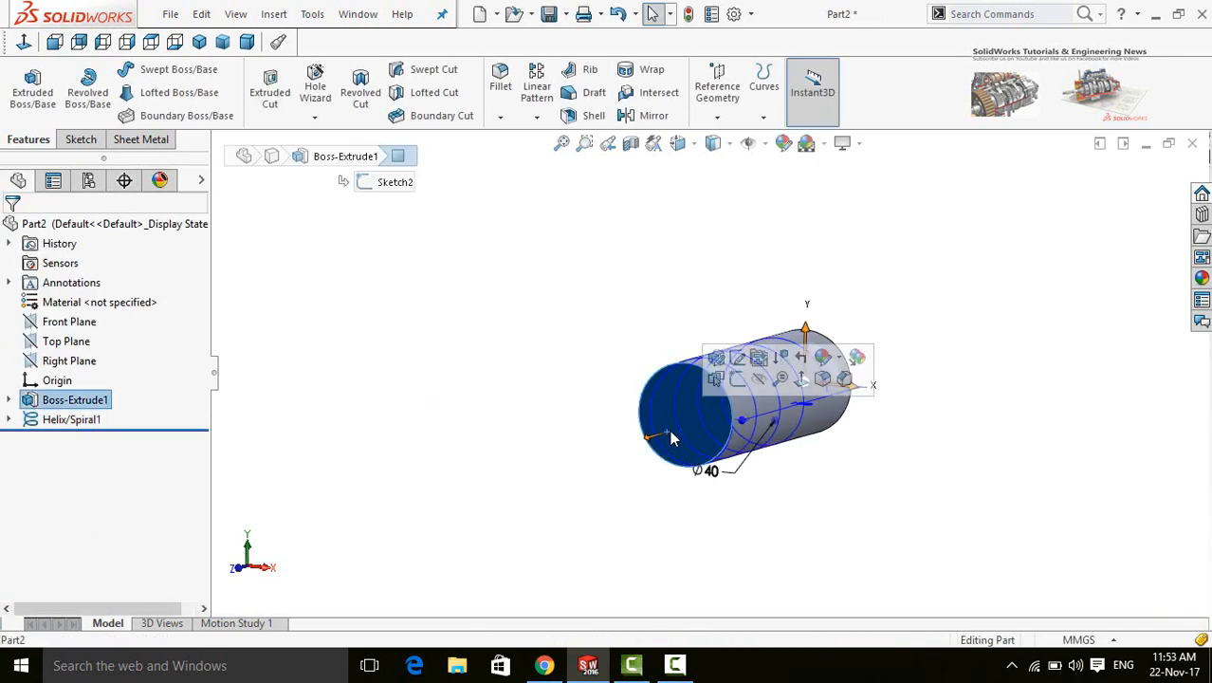
{"action": "left_click", "coordinate": [737, 382]}
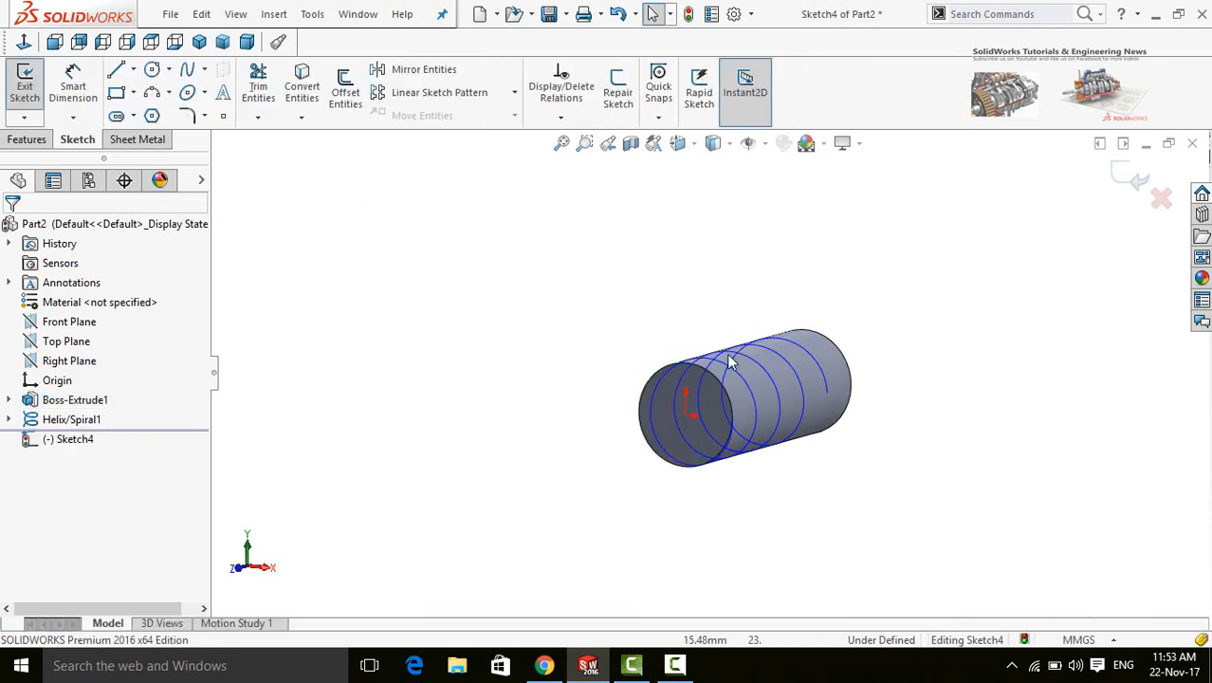
{"action": "left_click", "coordinate": [717, 384]}
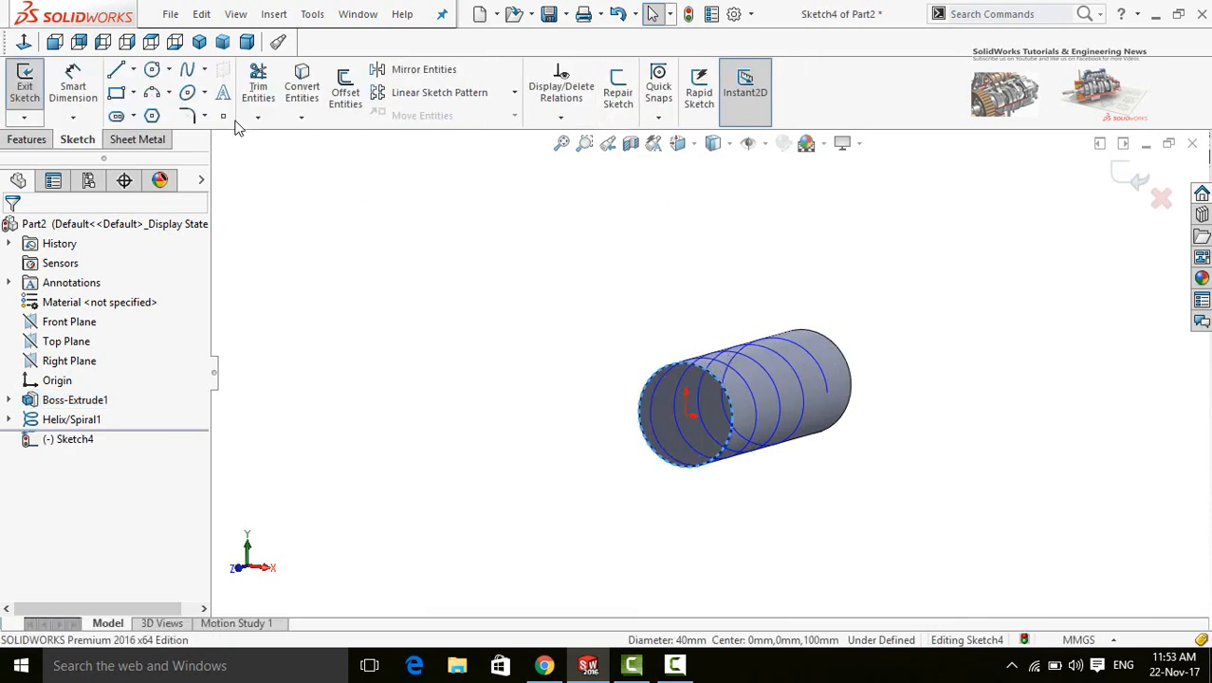
{"action": "left_click", "coordinate": [303, 99]}
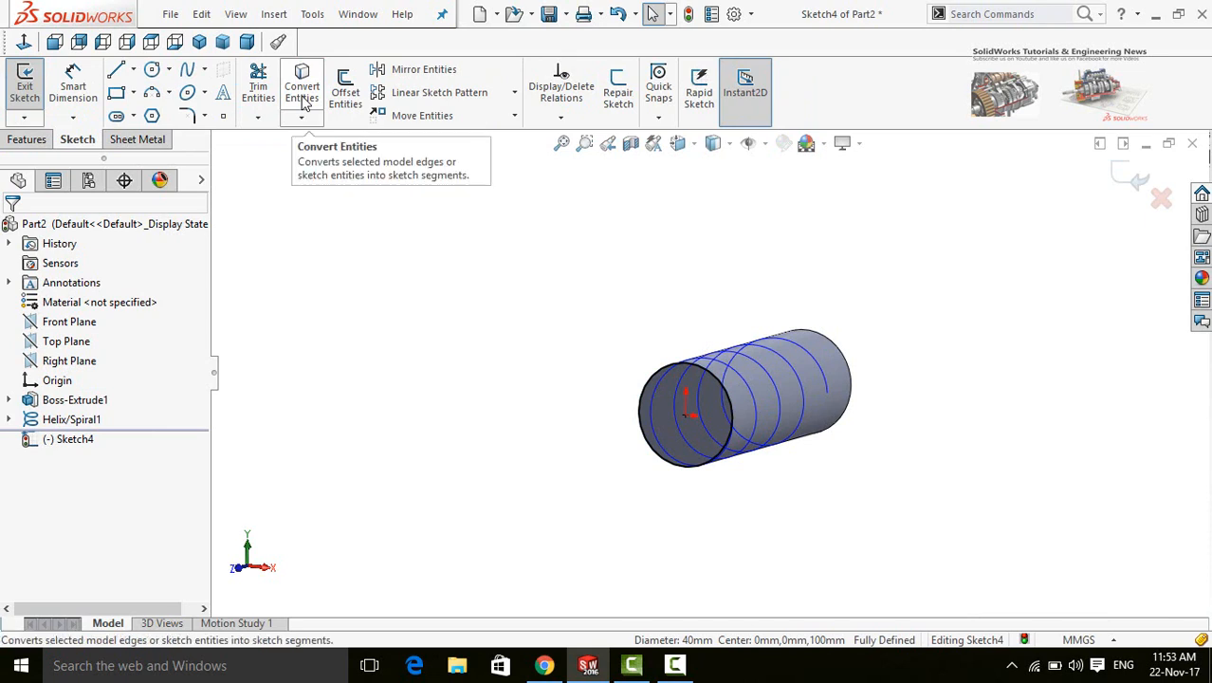
Step: Create a second clockwise constant-pitch helix from the converted circle with 80 mm height, 20 mm pitch, reversed direction and 180° start angle
{"action": "left_click", "coordinate": [23, 142]}
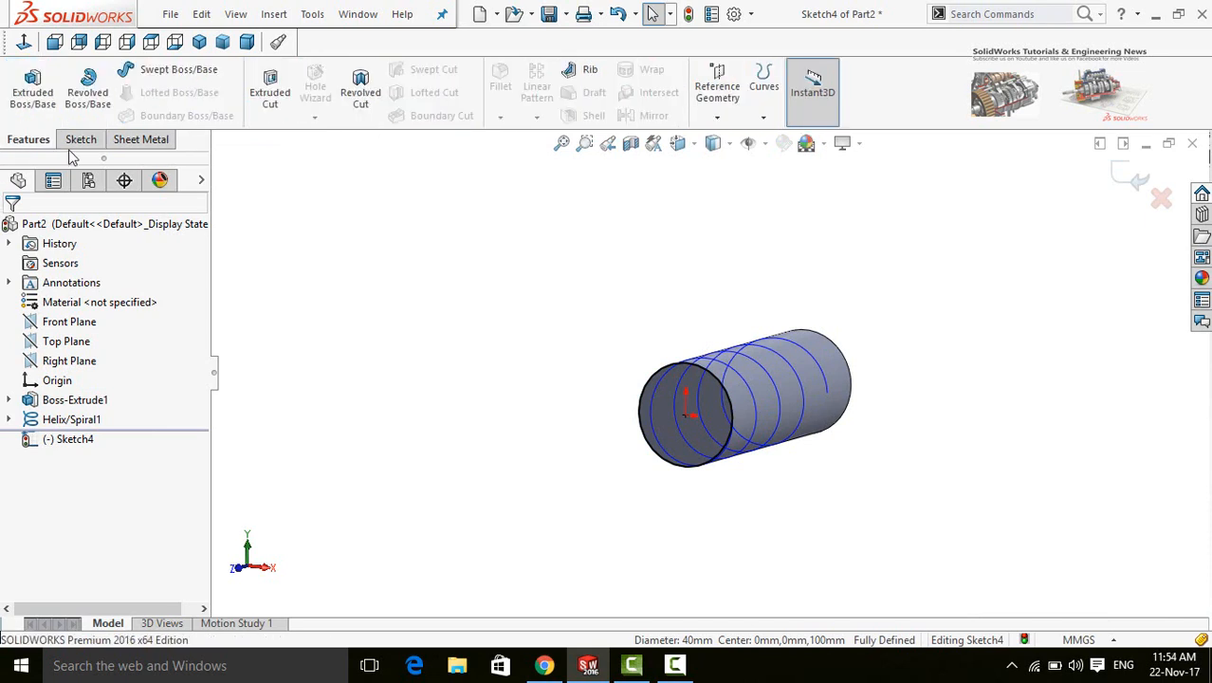
{"action": "left_click", "coordinate": [762, 99]}
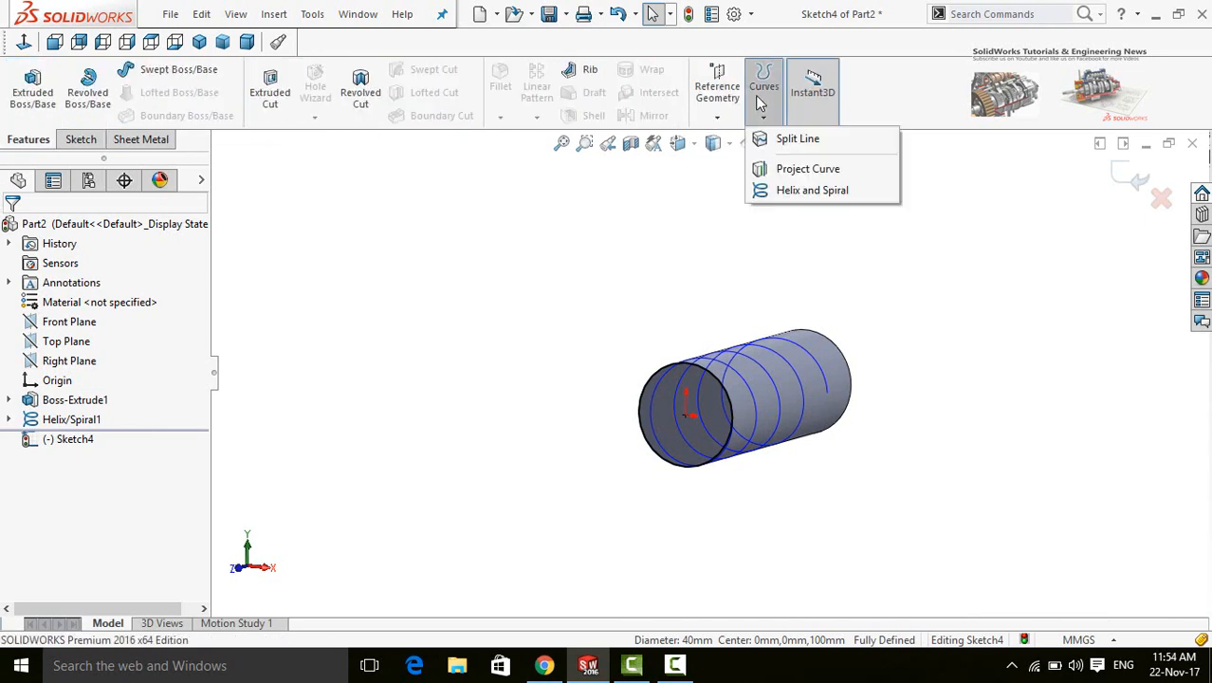
{"action": "left_click", "coordinate": [794, 191]}
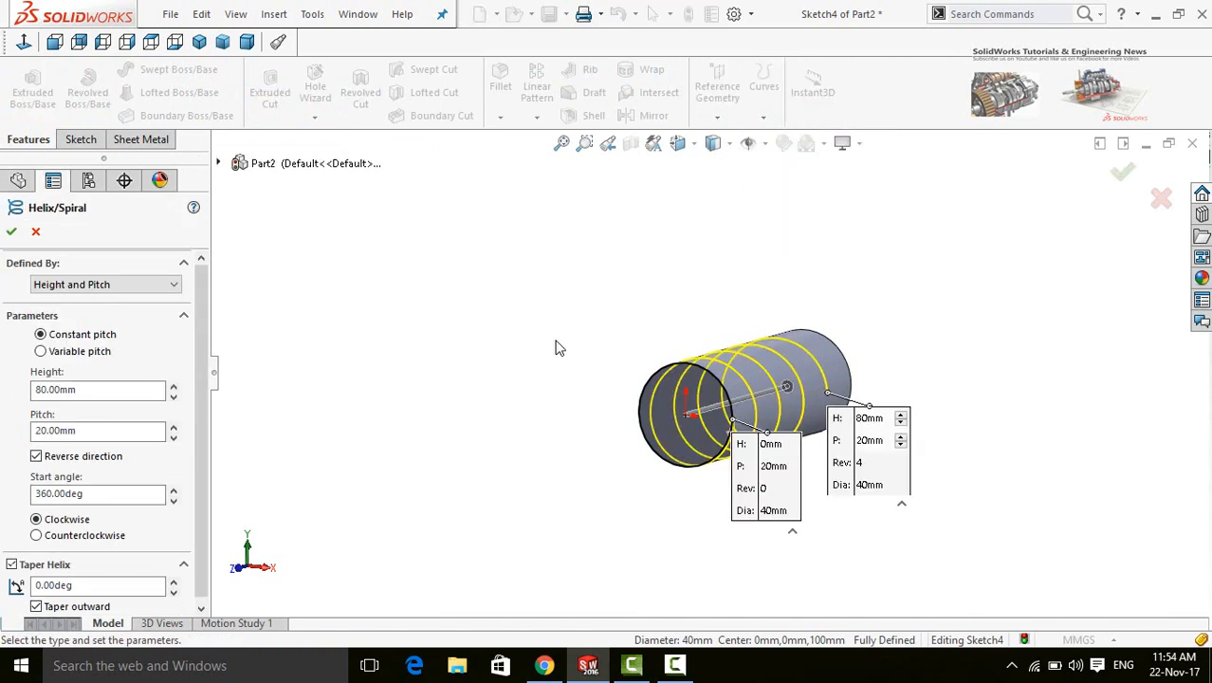
{"action": "left_click", "coordinate": [122, 501]}
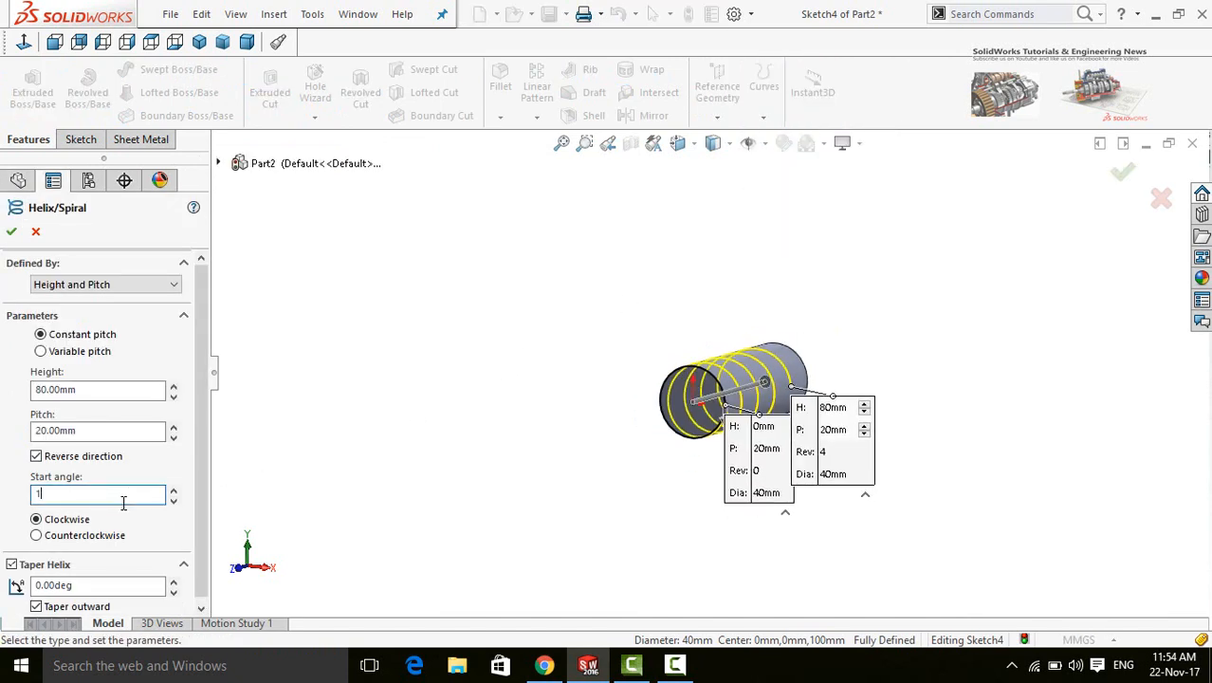
{"action": "type", "text": "180"}
{"action": "key", "text": "Return"}
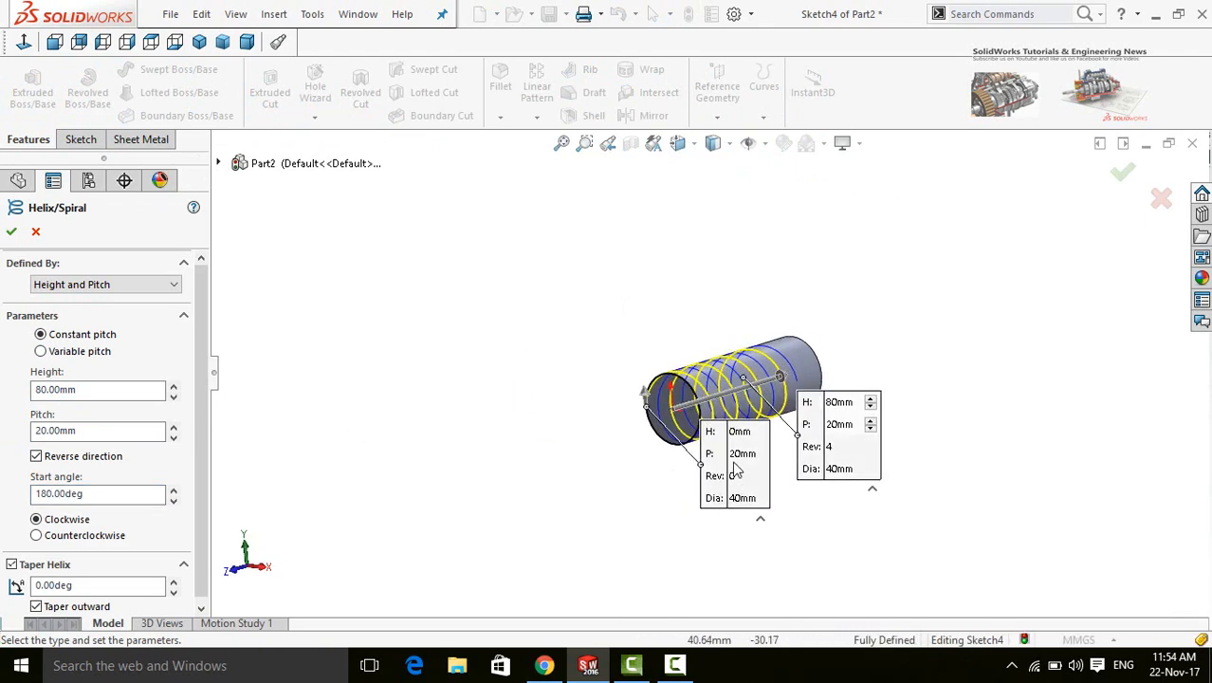
{"action": "middle_click_drag", "start_coordinate": [679, 505], "coordinate": [719, 421]}
{"action": "scroll", "coordinate": [492, 381], "scroll_direction": "down", "scroll_amount": 5}
{"action": "mouse_move", "coordinate": [492, 381]}
{"action": "middle_mouse_down"}
{"action": "mouse_move", "coordinate": [473, 366]}
{"action": "mouse_move", "coordinate": [492, 332]}
{"action": "mouse_move", "coordinate": [522, 333]}
{"action": "mouse_move", "coordinate": [528, 366]}
{"action": "mouse_move", "coordinate": [489, 372]}
{"action": "middle_mouse_up"}
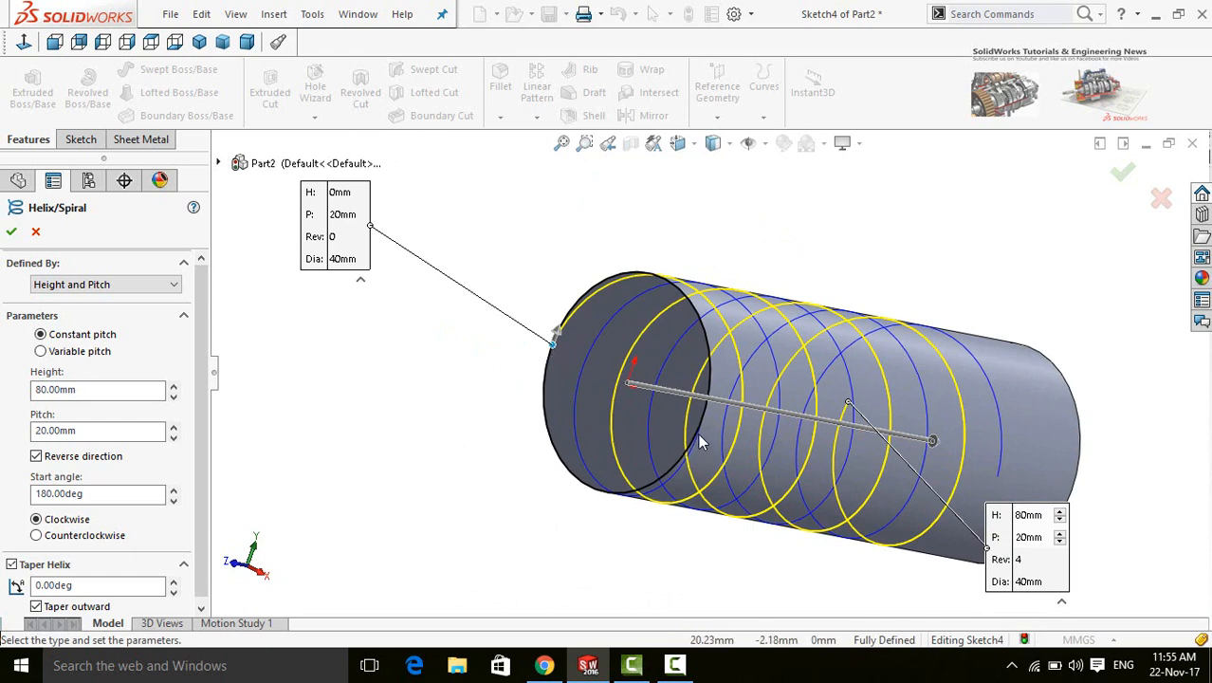
{"action": "left_click", "coordinate": [1122, 175]}
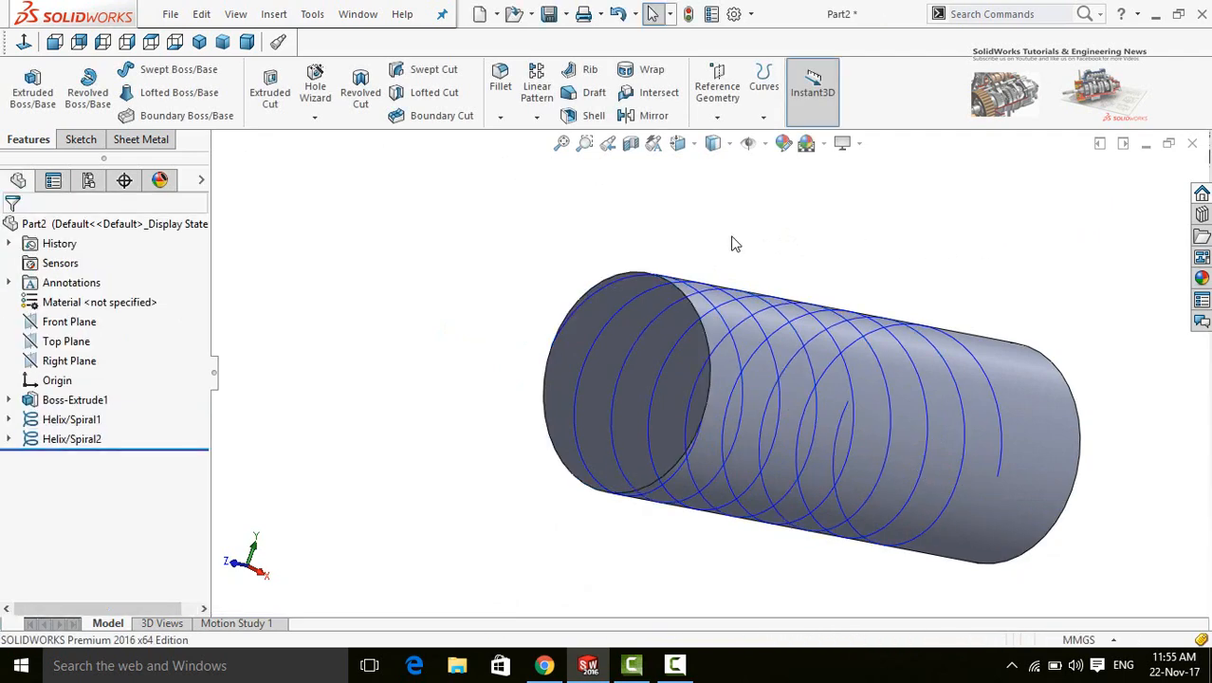
Step: Create a reference plane perpendicular to one helix and coincident with its start point at the cylinder's front end
{"action": "middle_click_drag", "start_coordinate": [733, 238], "coordinate": [755, 505]}
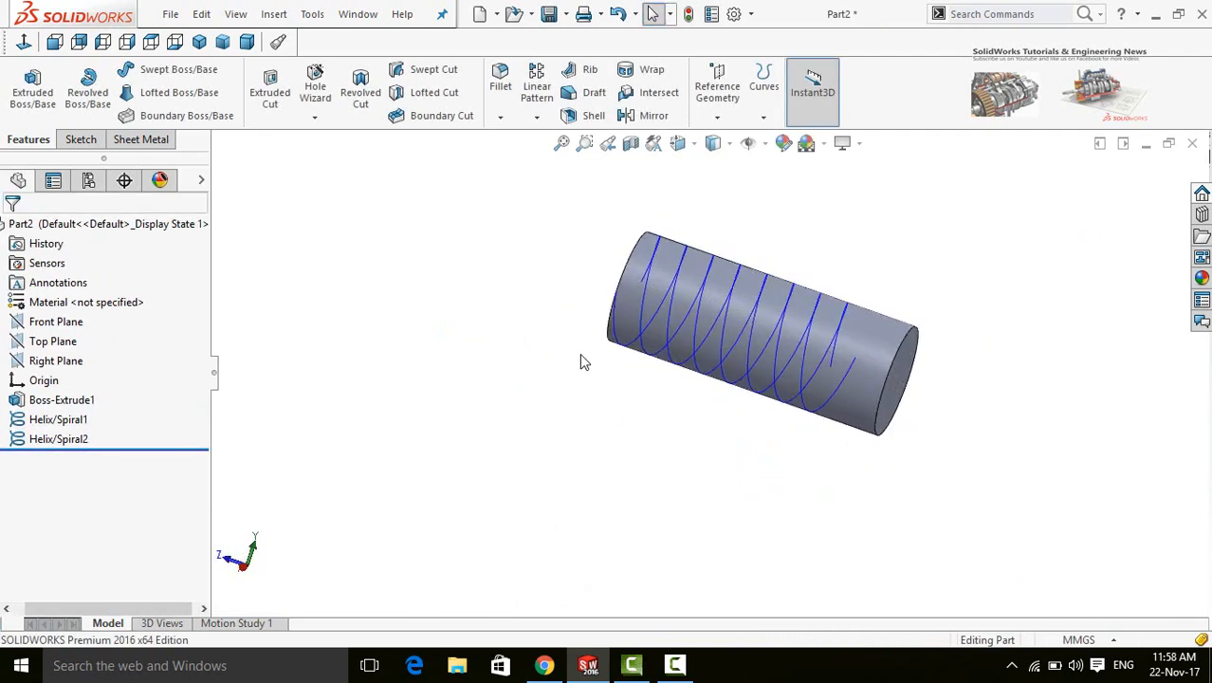
{"action": "left_click", "coordinate": [719, 102]}
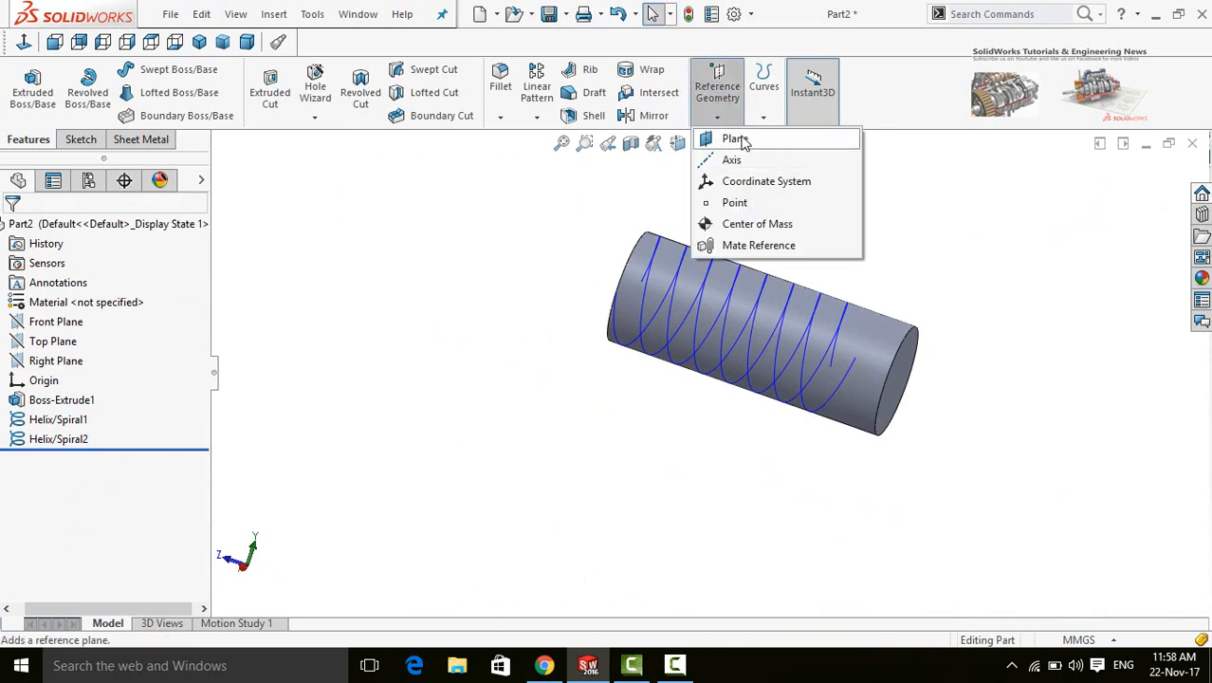
{"action": "left_click", "coordinate": [730, 135]}
{"action": "scroll", "coordinate": [895, 315], "scroll_direction": "down", "scroll_amount": 2}
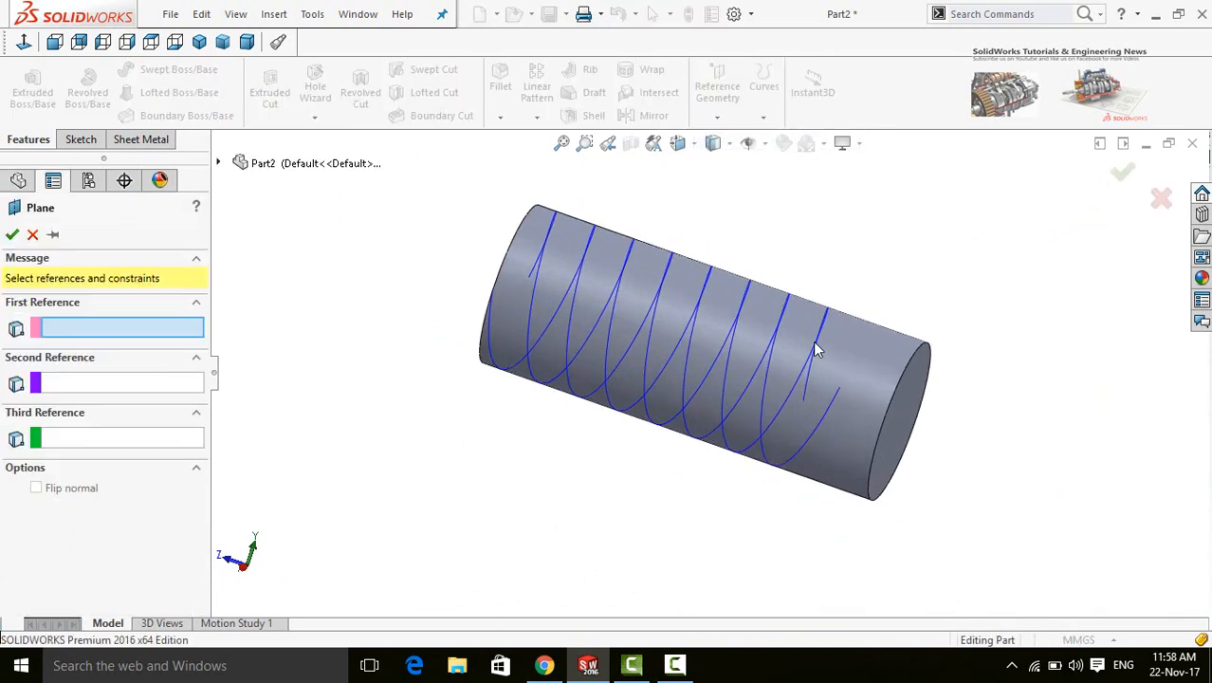
{"action": "left_click", "coordinate": [815, 349]}
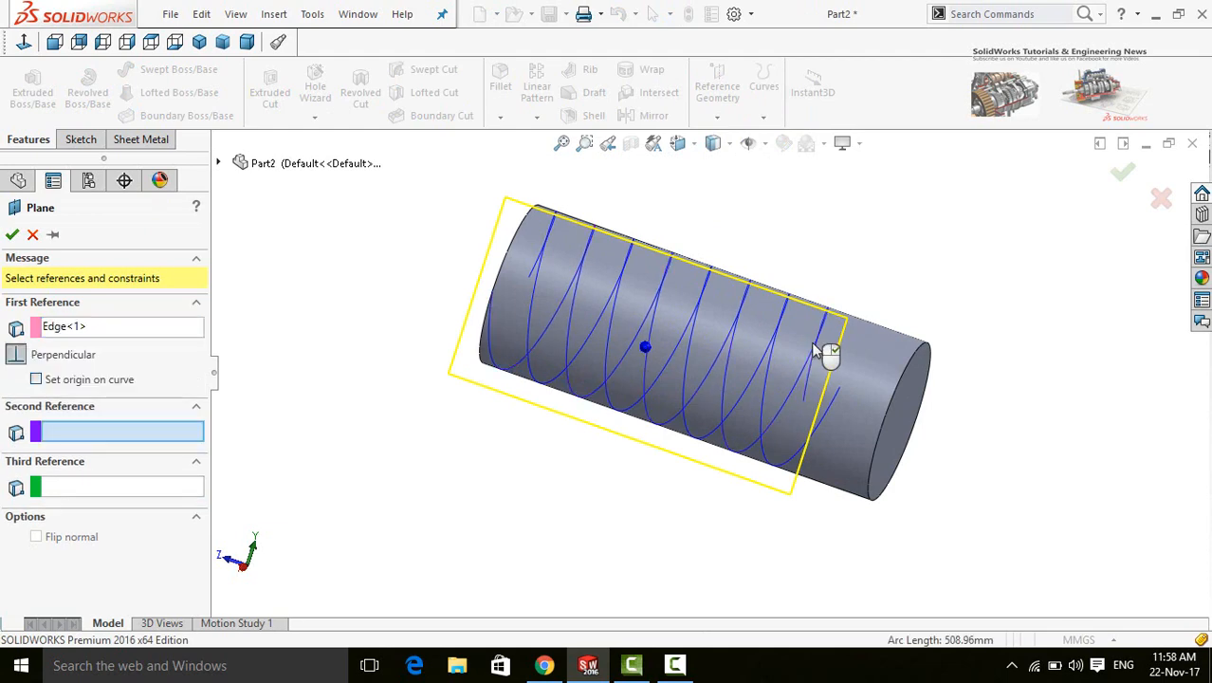
{"action": "scroll", "coordinate": [581, 320], "scroll_direction": "up", "scroll_amount": 1}
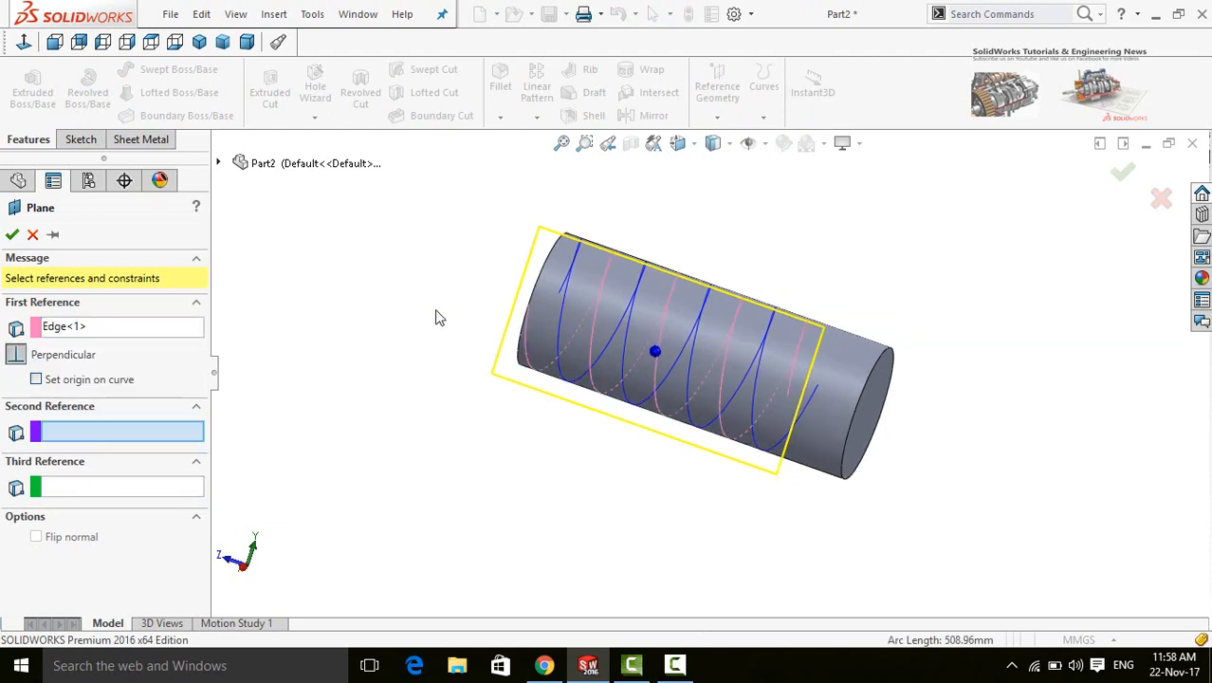
{"action": "scroll", "coordinate": [593, 322], "scroll_direction": "down", "scroll_amount": 6}
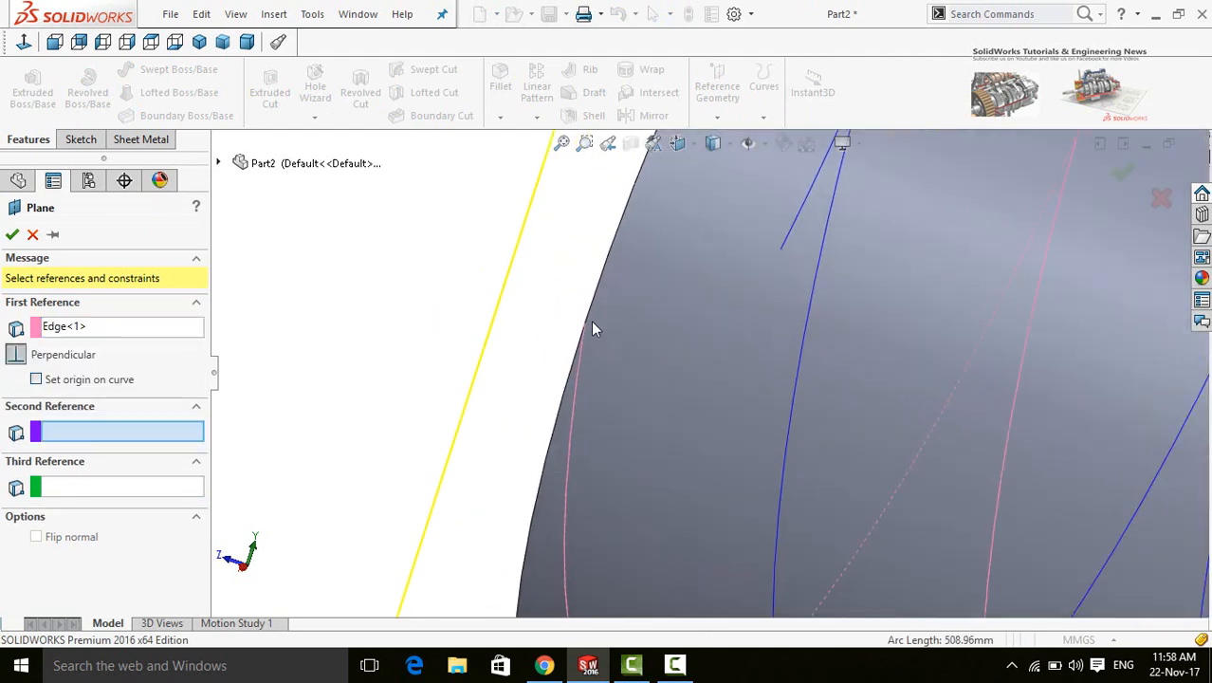
{"action": "left_click", "coordinate": [584, 332]}
{"action": "scroll", "coordinate": [525, 366], "scroll_direction": "up", "scroll_amount": 5}
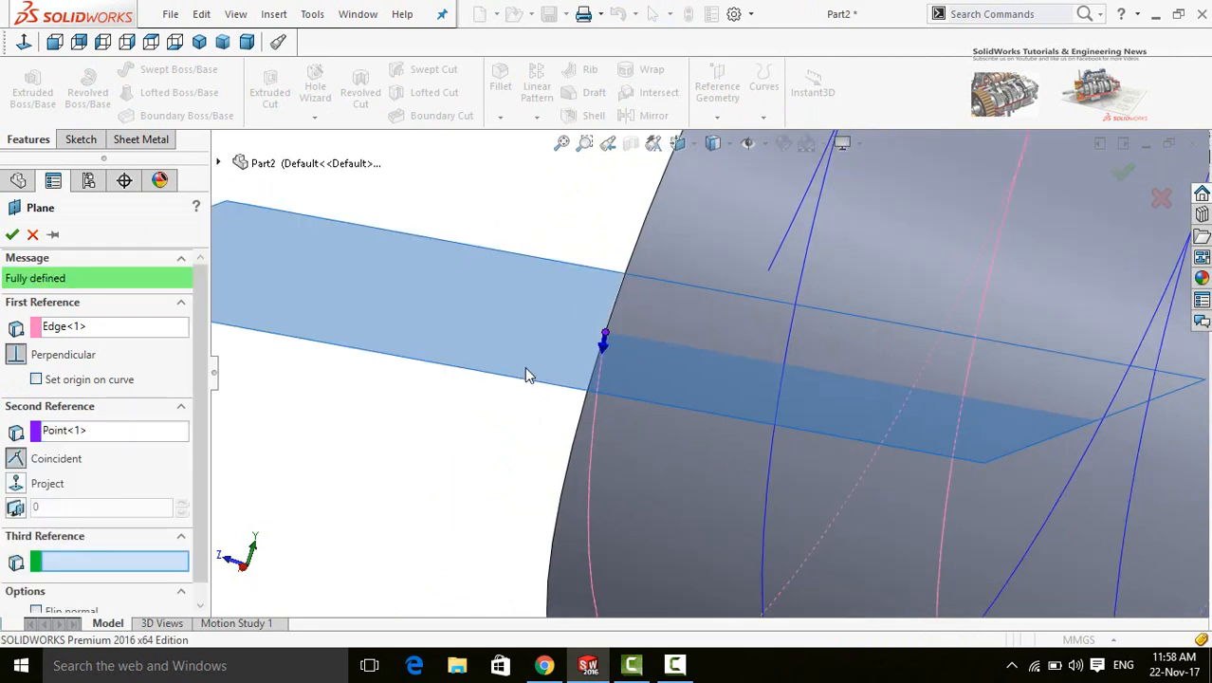
{"action": "left_click", "coordinate": [12, 234]}
Step: Start another reference plane, using the other helix as the first reference with a perpendicular constraint
{"action": "scroll", "coordinate": [617, 472], "scroll_direction": "up", "scroll_amount": 1}
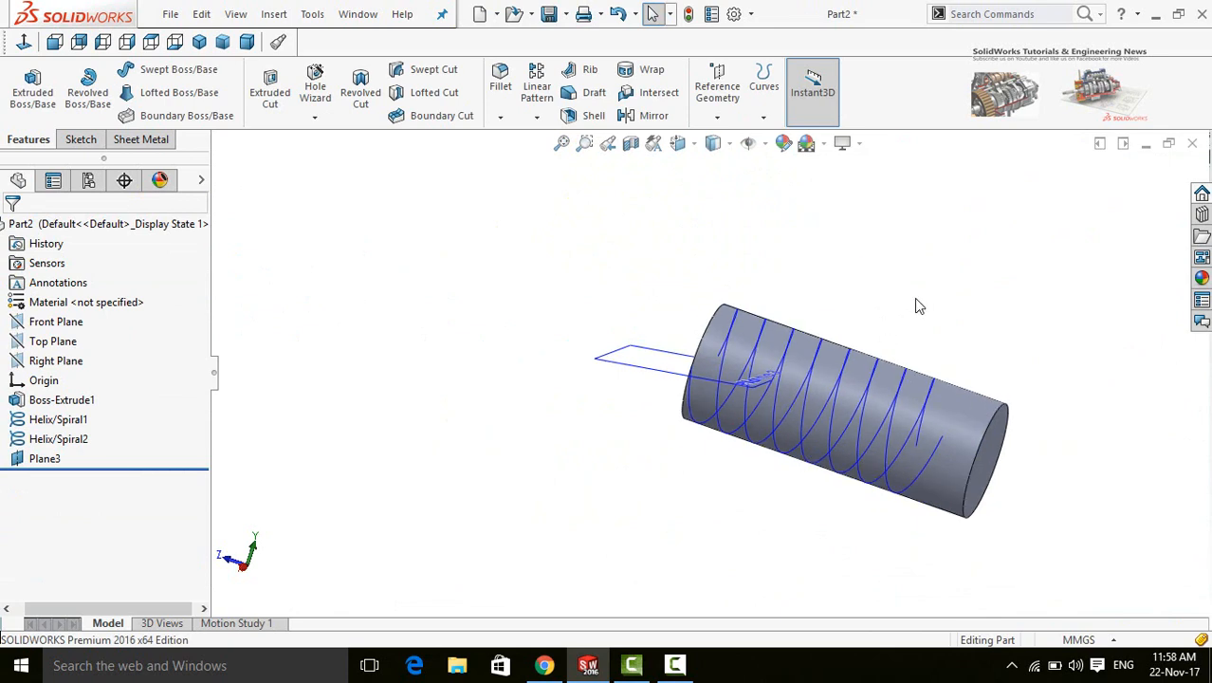
{"action": "left_click", "coordinate": [718, 95]}
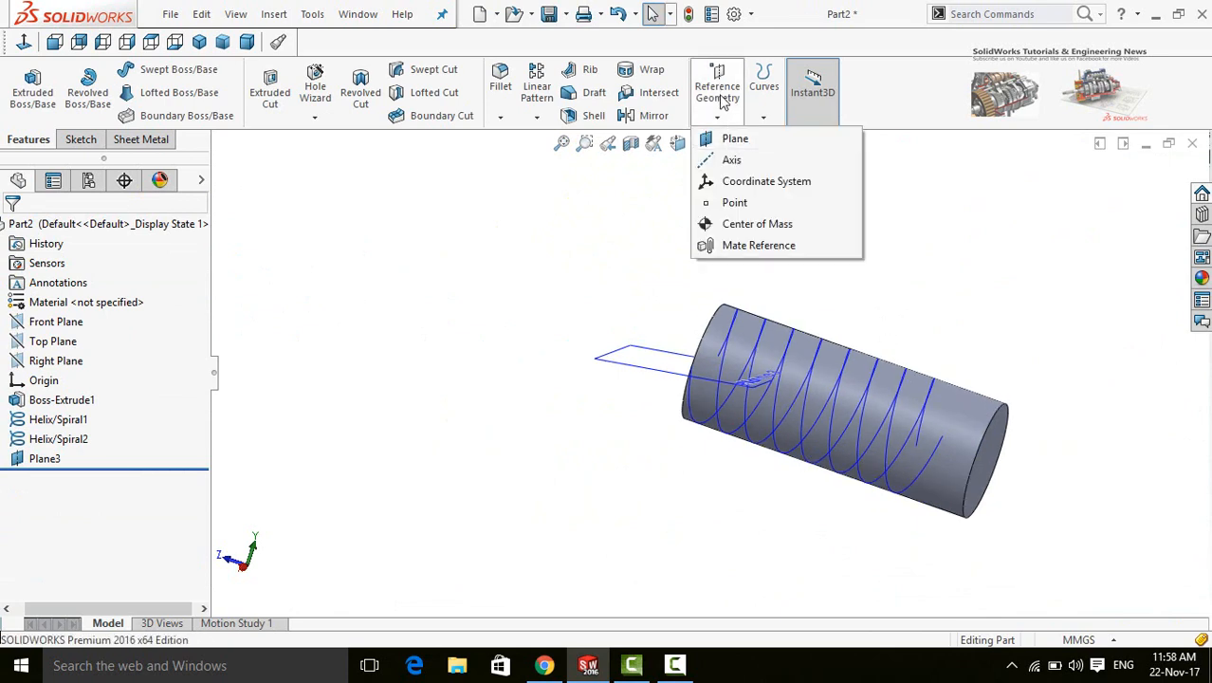
{"action": "left_click", "coordinate": [728, 140]}
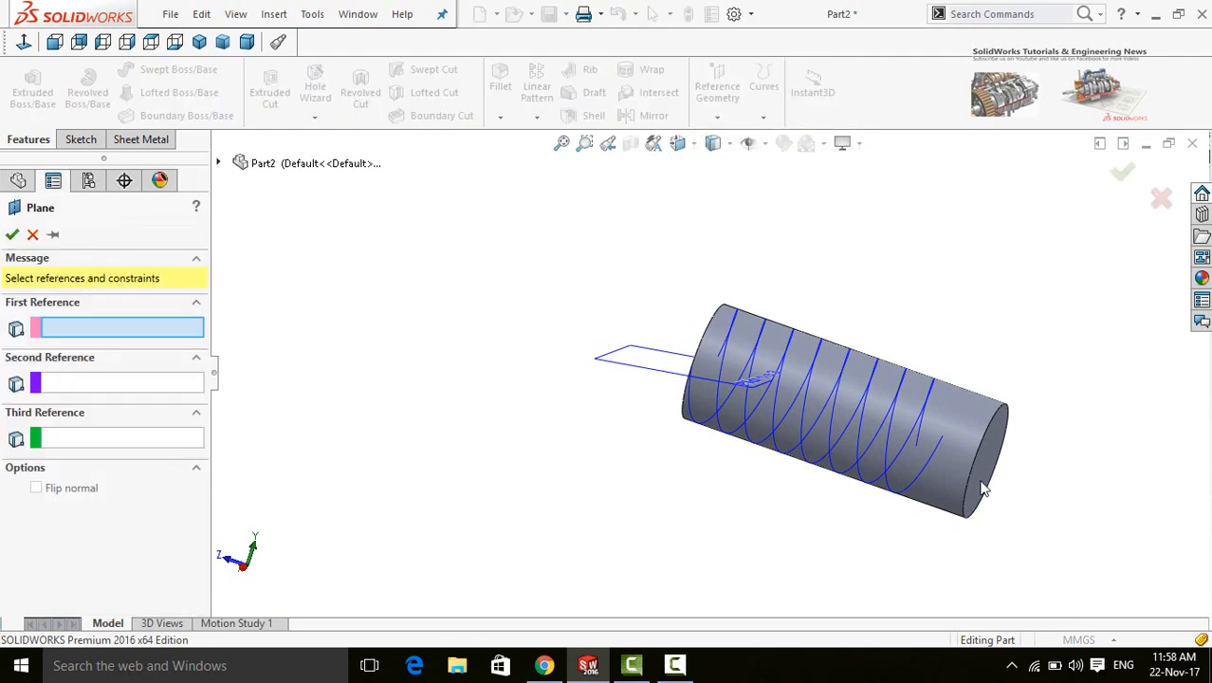
{"action": "scroll", "coordinate": [984, 490], "scroll_direction": "down", "scroll_amount": 3}
{"action": "scroll", "coordinate": [694, 330], "scroll_direction": "up", "scroll_amount": 3}
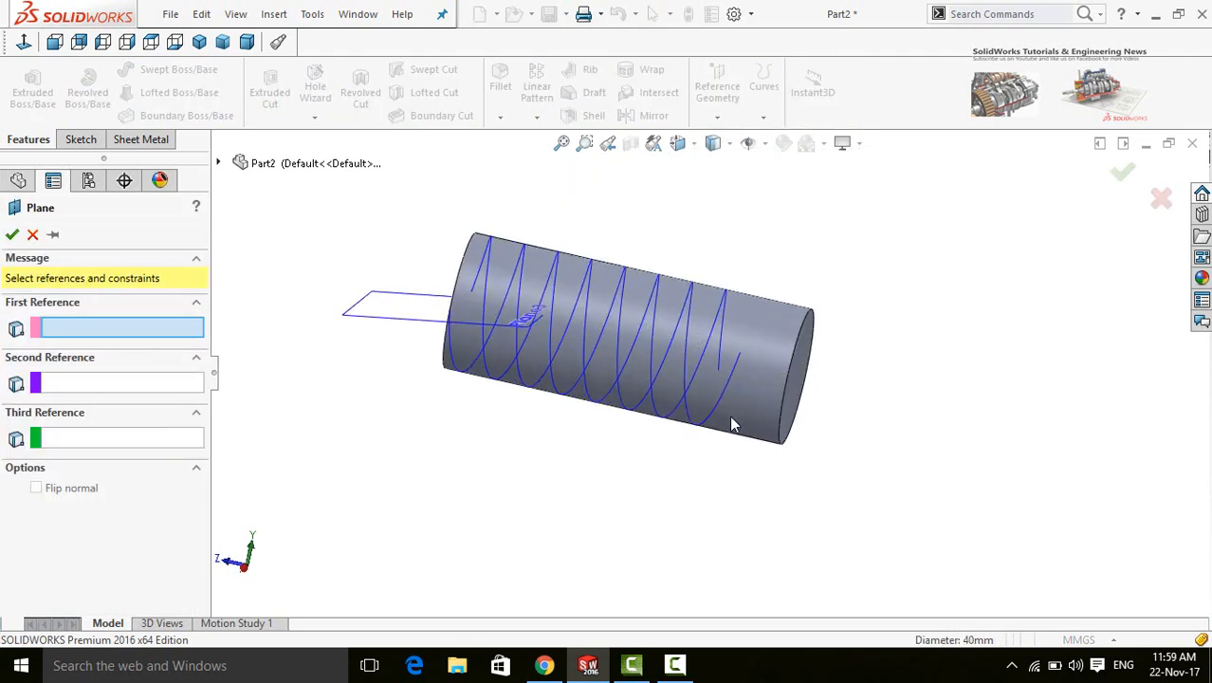
{"action": "scroll", "coordinate": [713, 422], "scroll_direction": "down", "scroll_amount": 2}
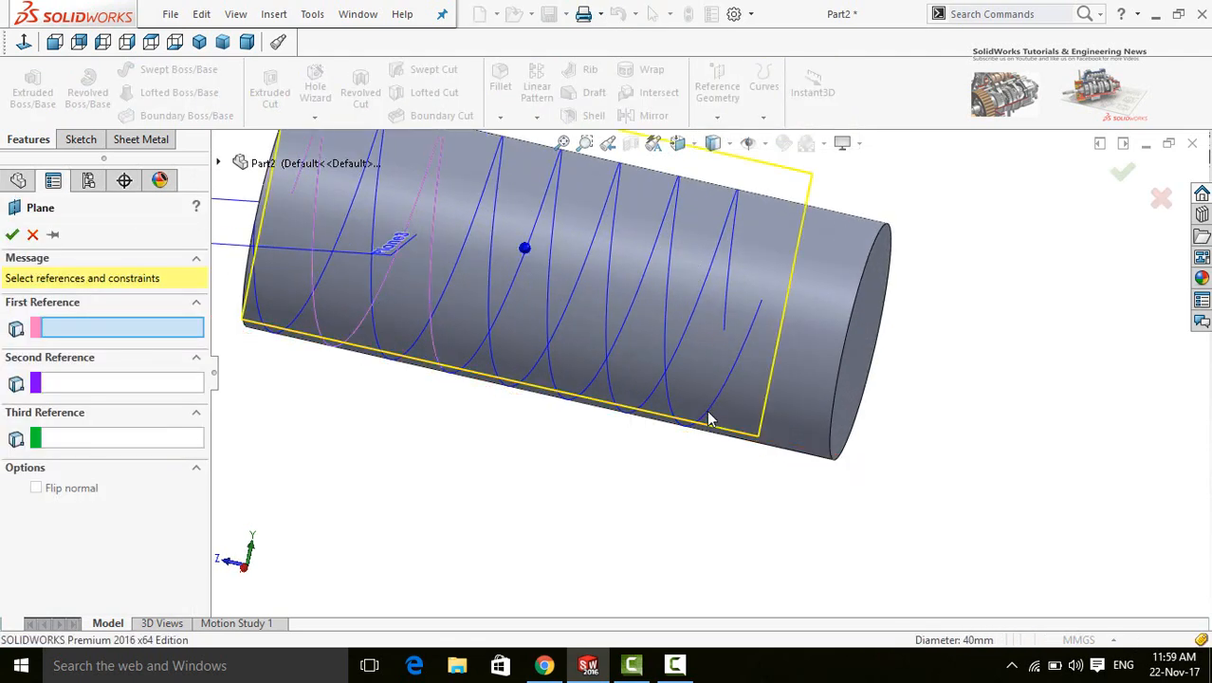
{"action": "left_click", "coordinate": [711, 420]}
{"action": "scroll", "coordinate": [722, 414], "scroll_direction": "up", "scroll_amount": 2}
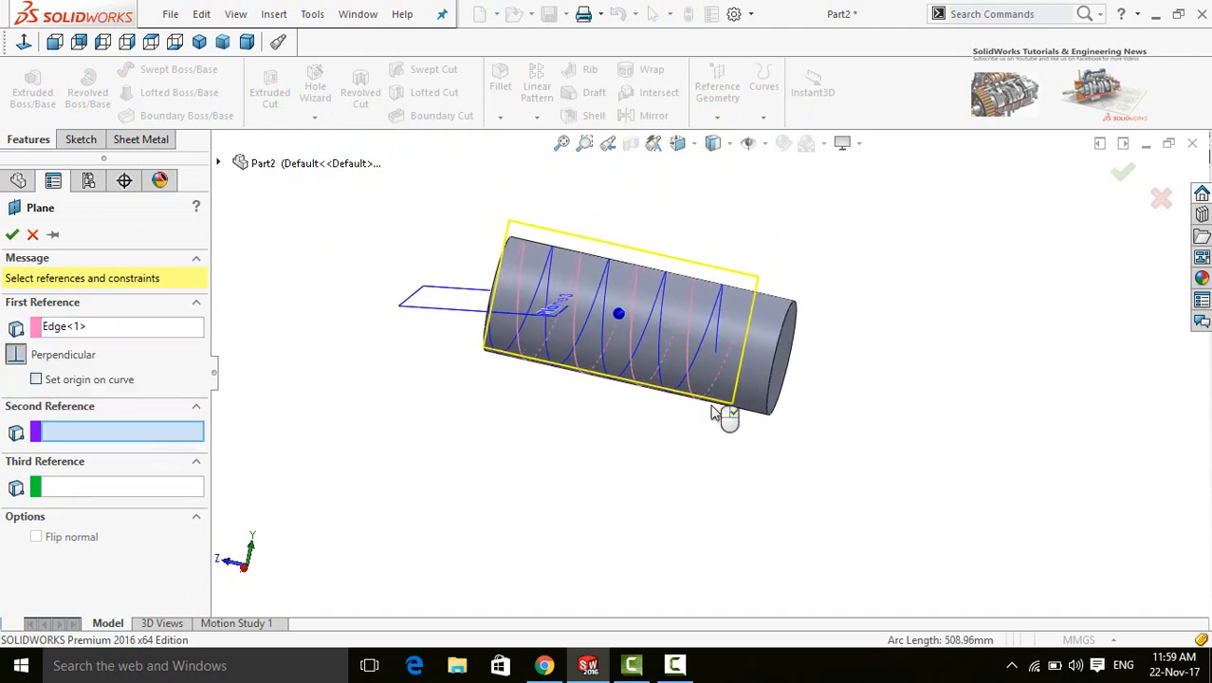
{"action": "scroll", "coordinate": [722, 353], "scroll_direction": "down", "scroll_amount": 6}
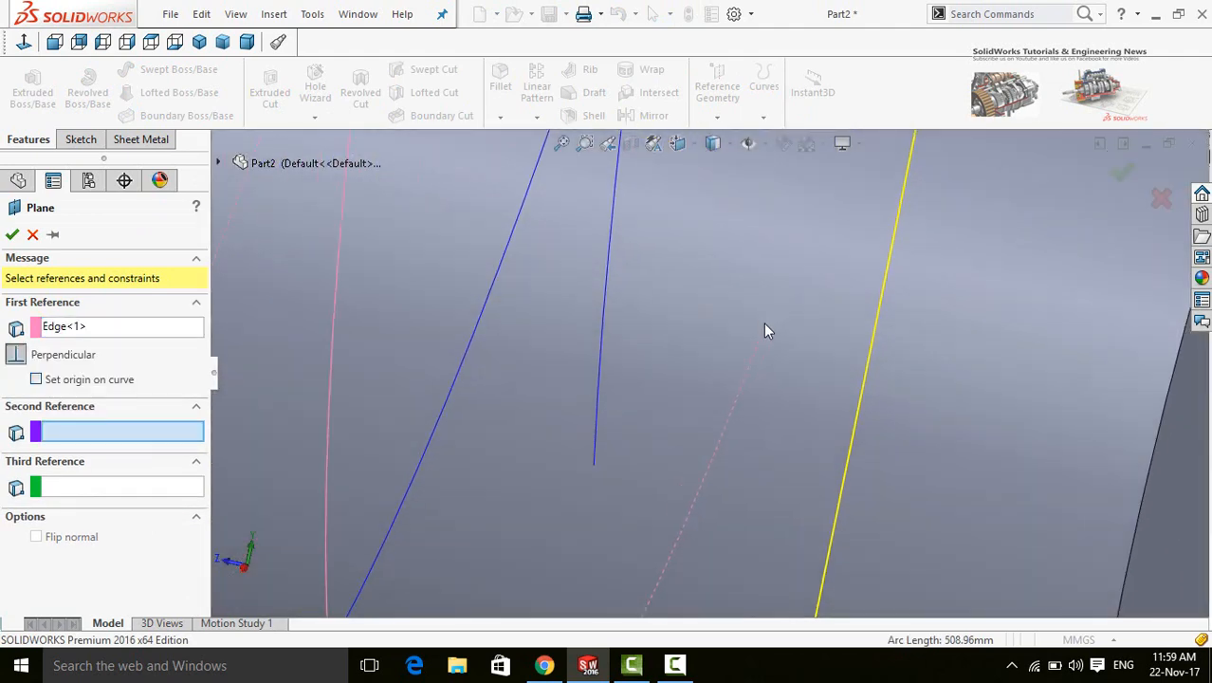
{"action": "left_click", "coordinate": [773, 334]}
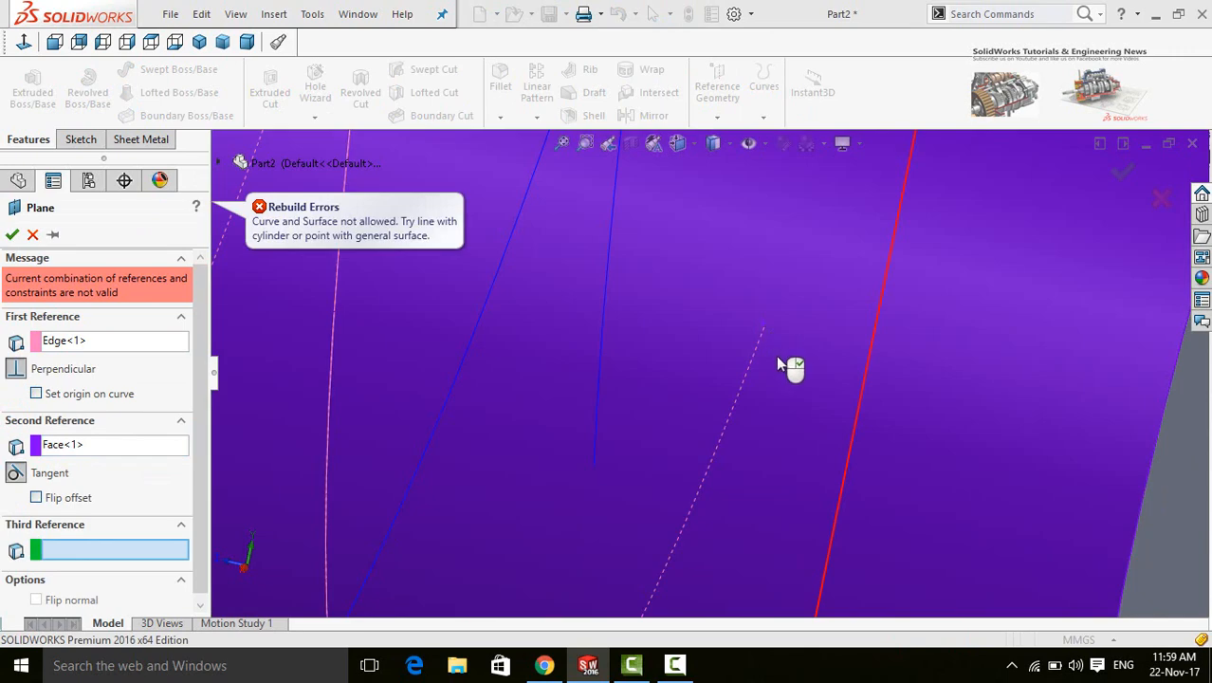
{"action": "left_click", "coordinate": [90, 450]}
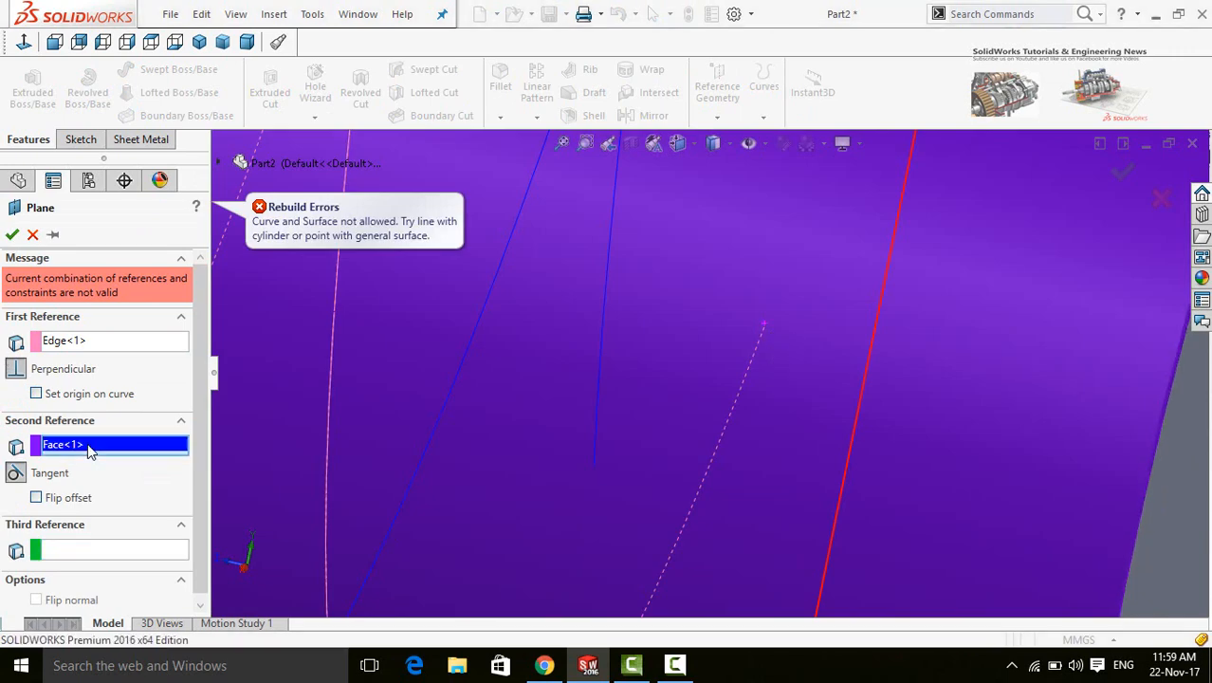
{"action": "right_click", "coordinate": [111, 458]}
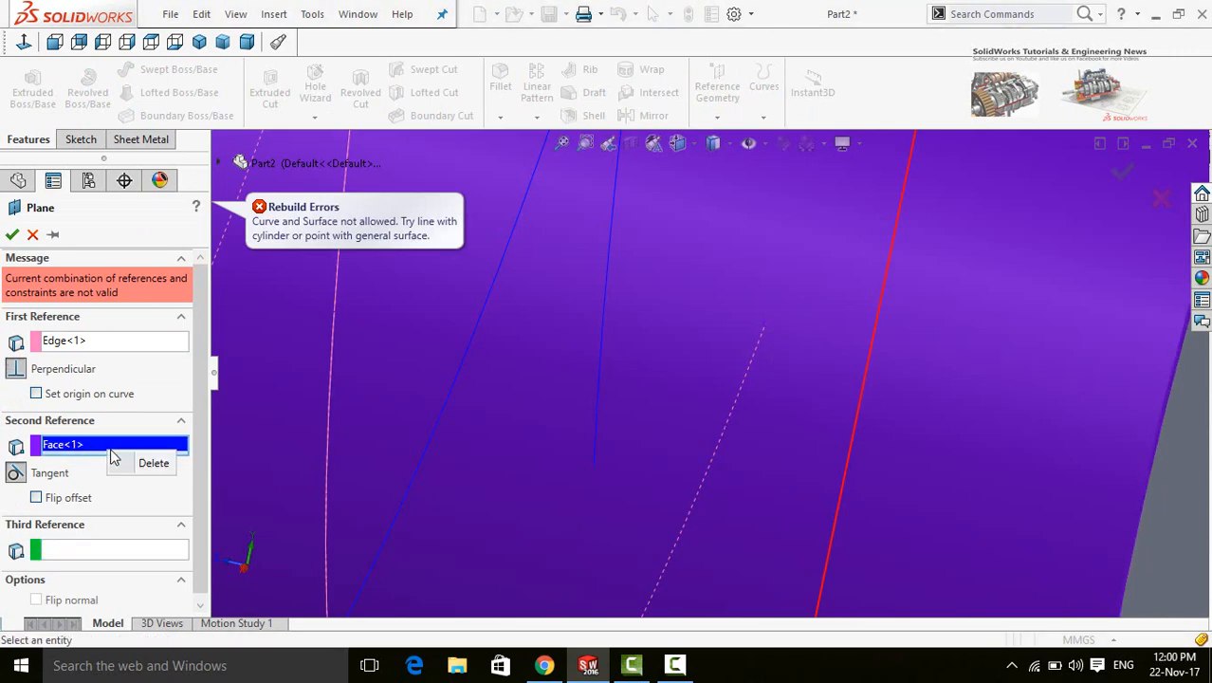
{"action": "left_click", "coordinate": [151, 462]}
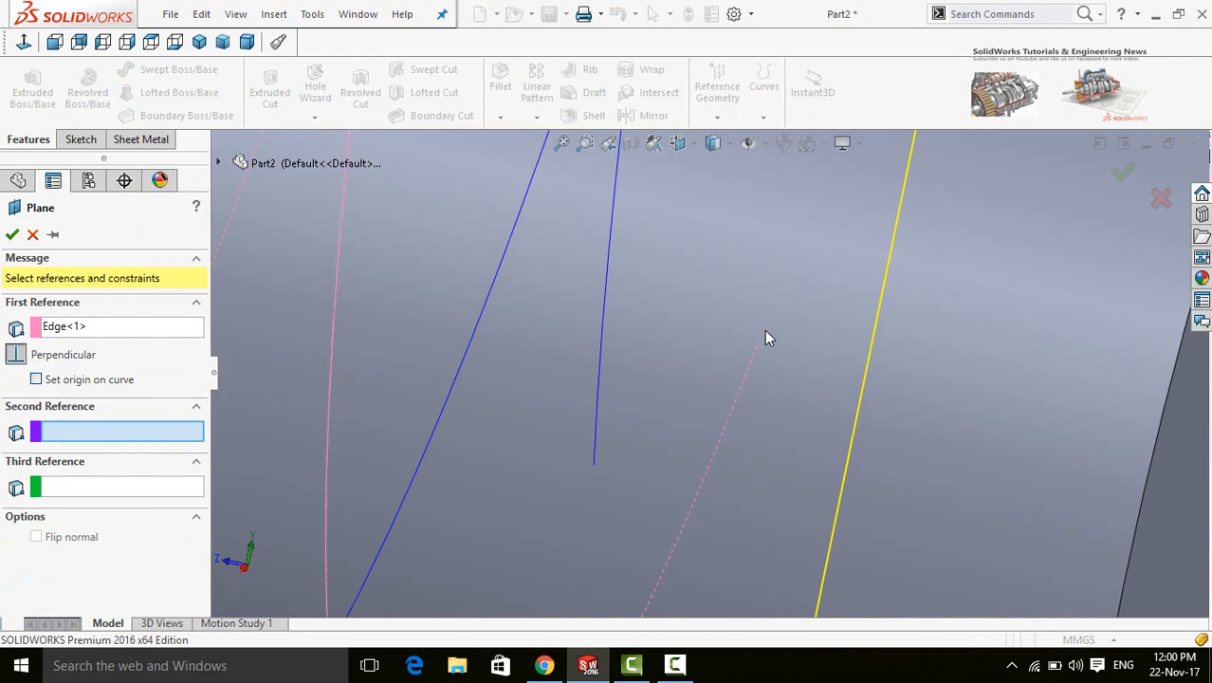
Step: Set the helix's far end point as the coincident second reference and finish the plane
{"action": "left_click", "coordinate": [764, 328]}
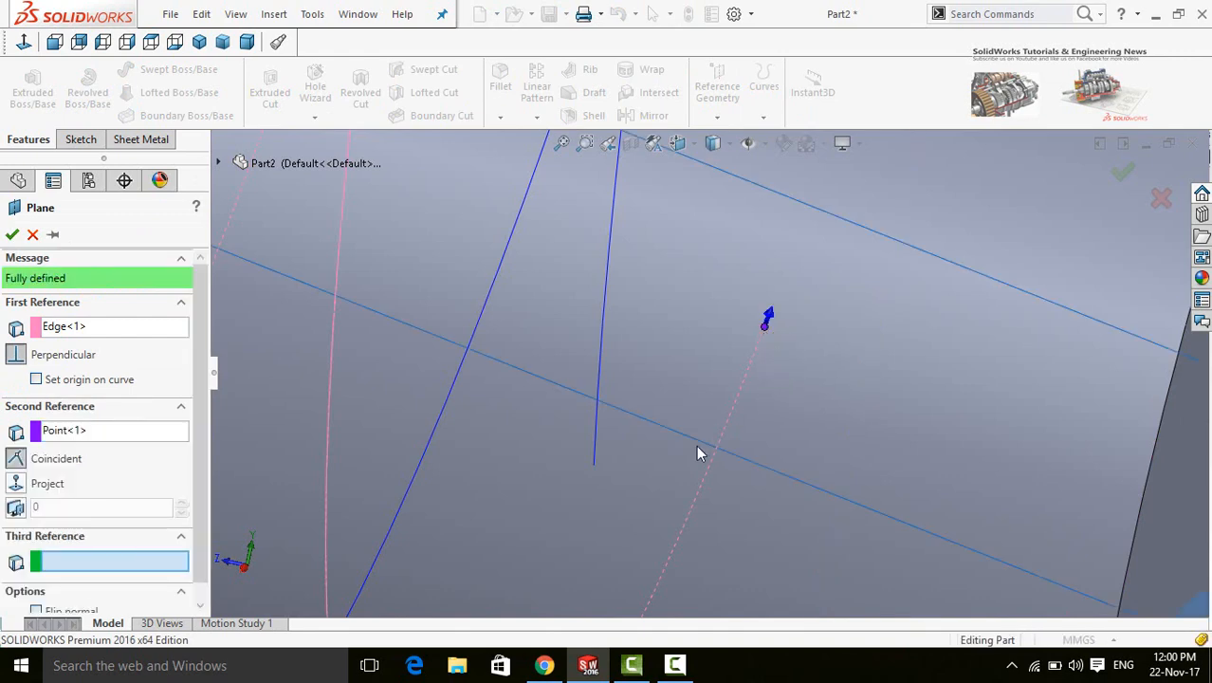
{"action": "scroll", "coordinate": [696, 453], "scroll_direction": "up", "scroll_amount": 5}
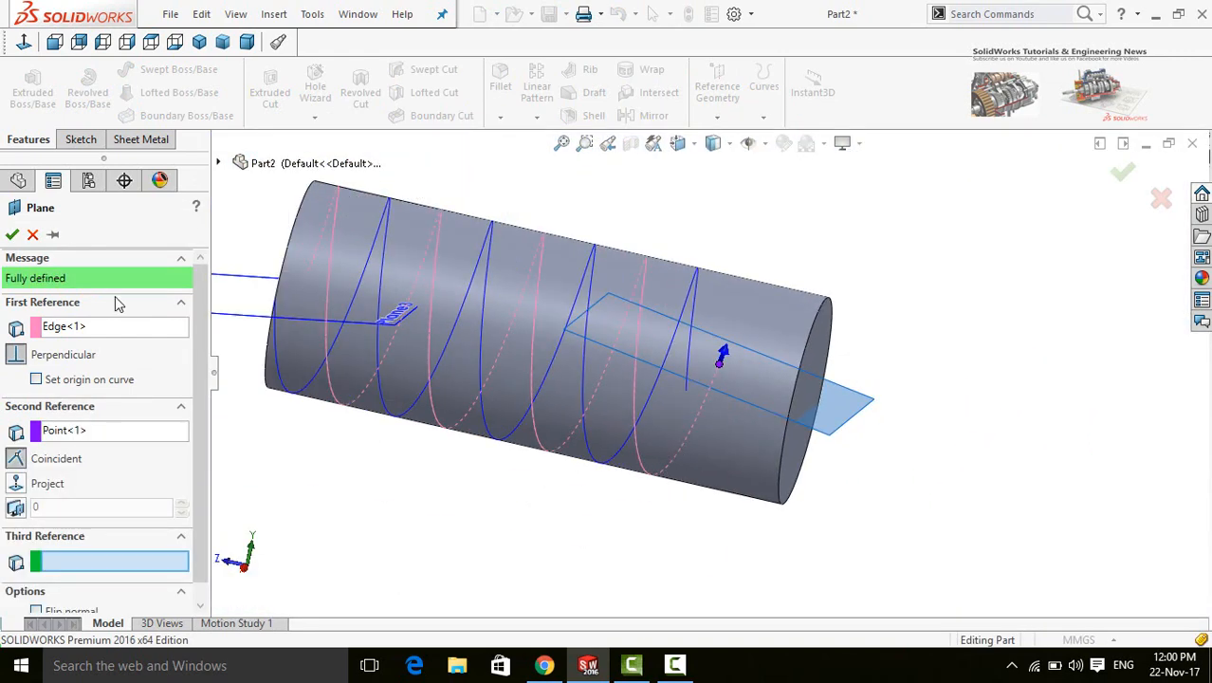
{"action": "left_click", "coordinate": [12, 234]}
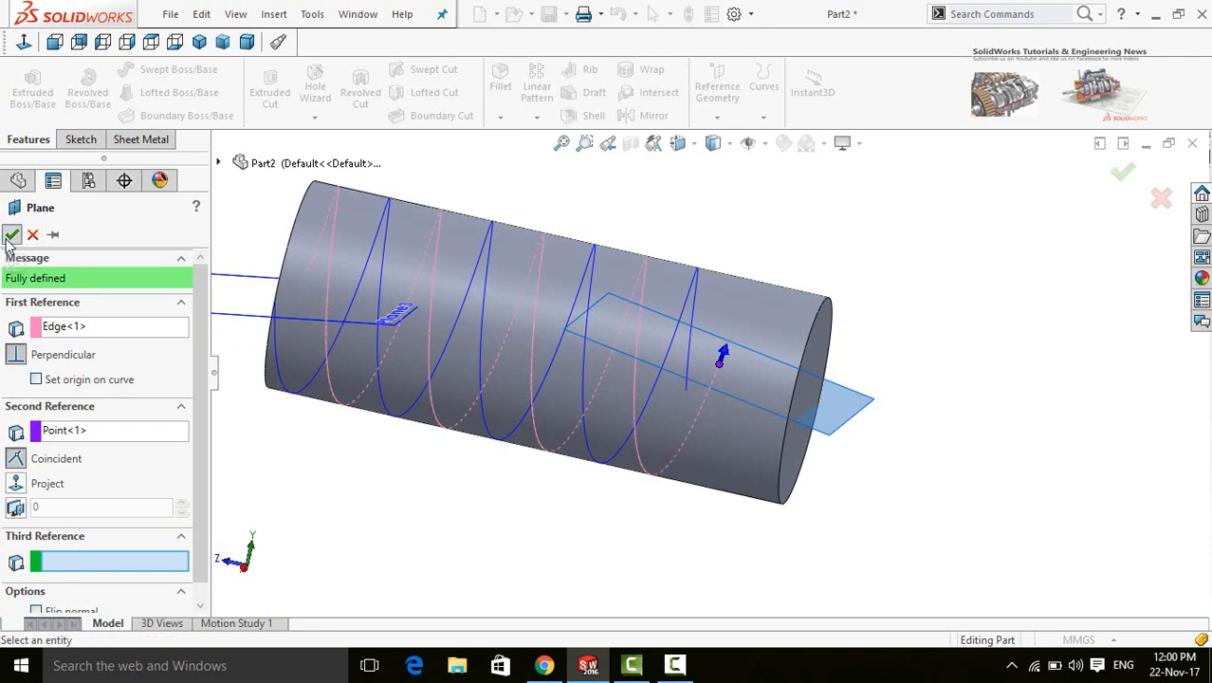
Step: Start a sketch on the helix-start plane at the cylinder's front end and orient the view normal to it
{"action": "scroll", "coordinate": [616, 514], "scroll_direction": "up", "scroll_amount": 1}
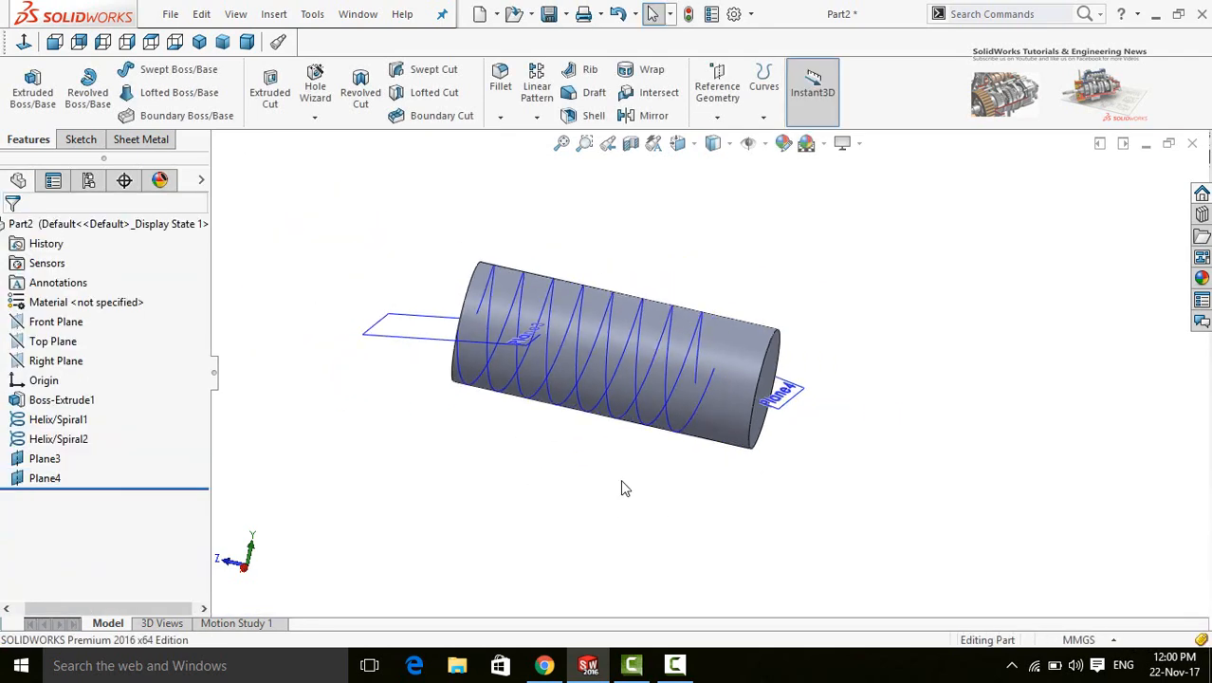
{"action": "middle_click_drag", "start_coordinate": [624, 486], "coordinate": [650, 598]}
{"action": "scroll", "coordinate": [451, 459], "scroll_direction": "down", "scroll_amount": 2}
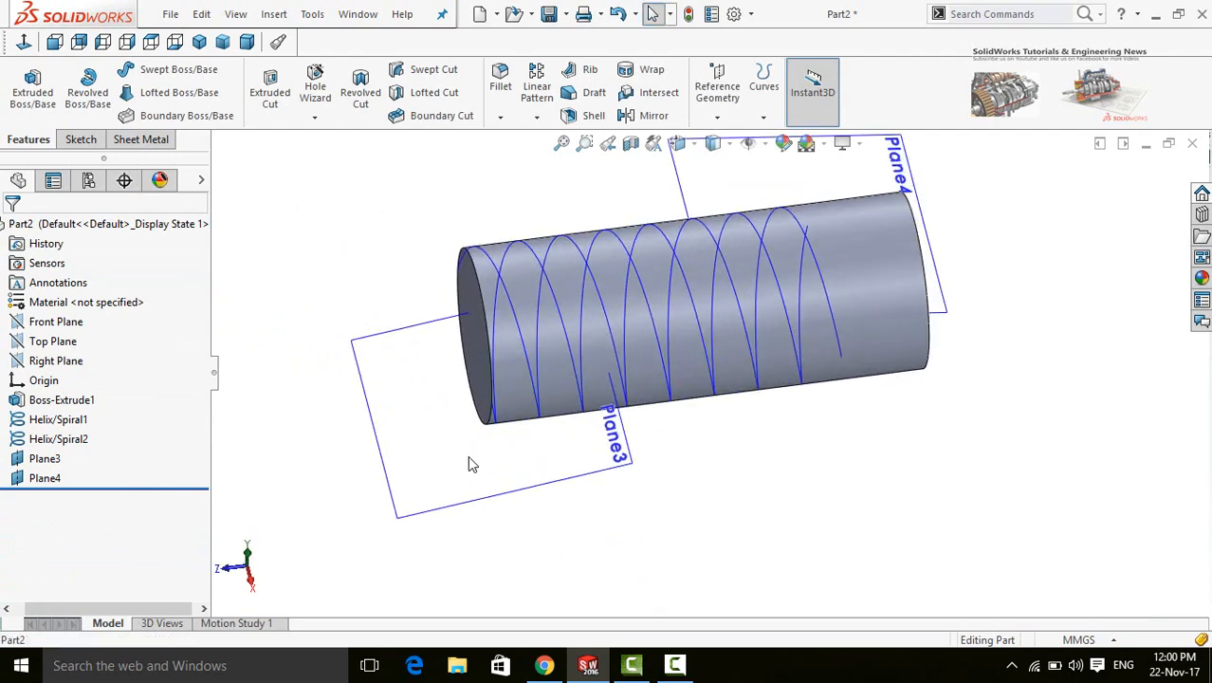
{"action": "left_click", "coordinate": [477, 498]}
{"action": "left_click", "coordinate": [541, 405]}
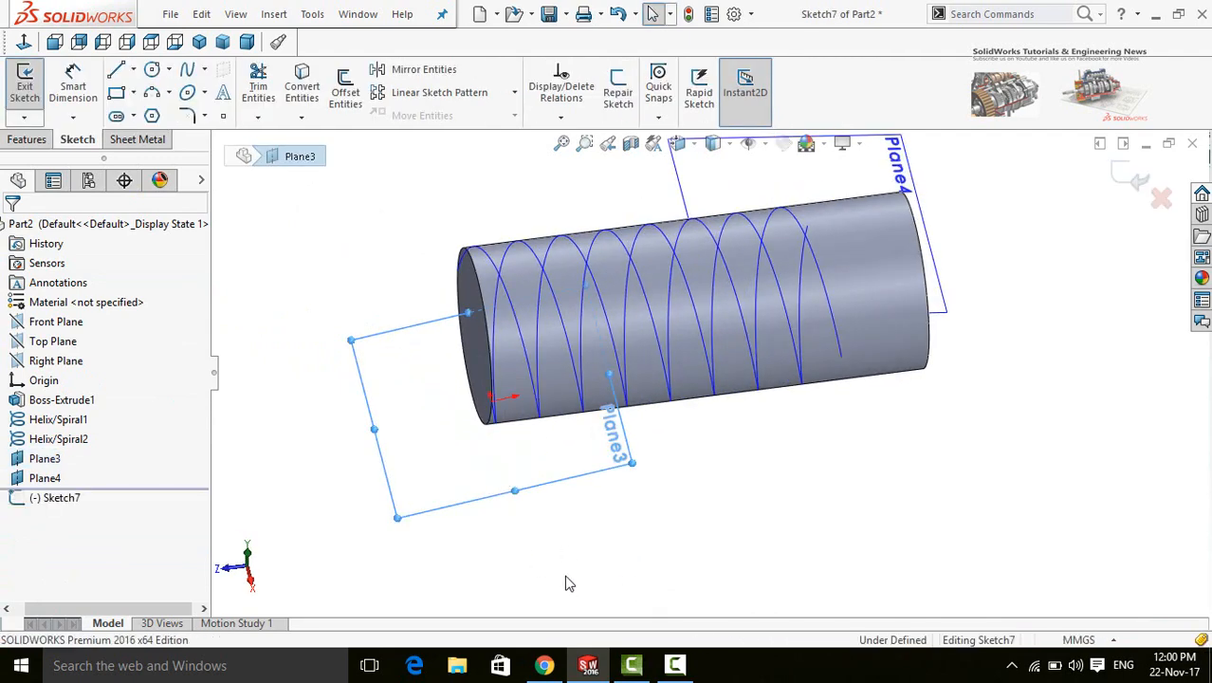
{"action": "left_click", "coordinate": [34, 45]}
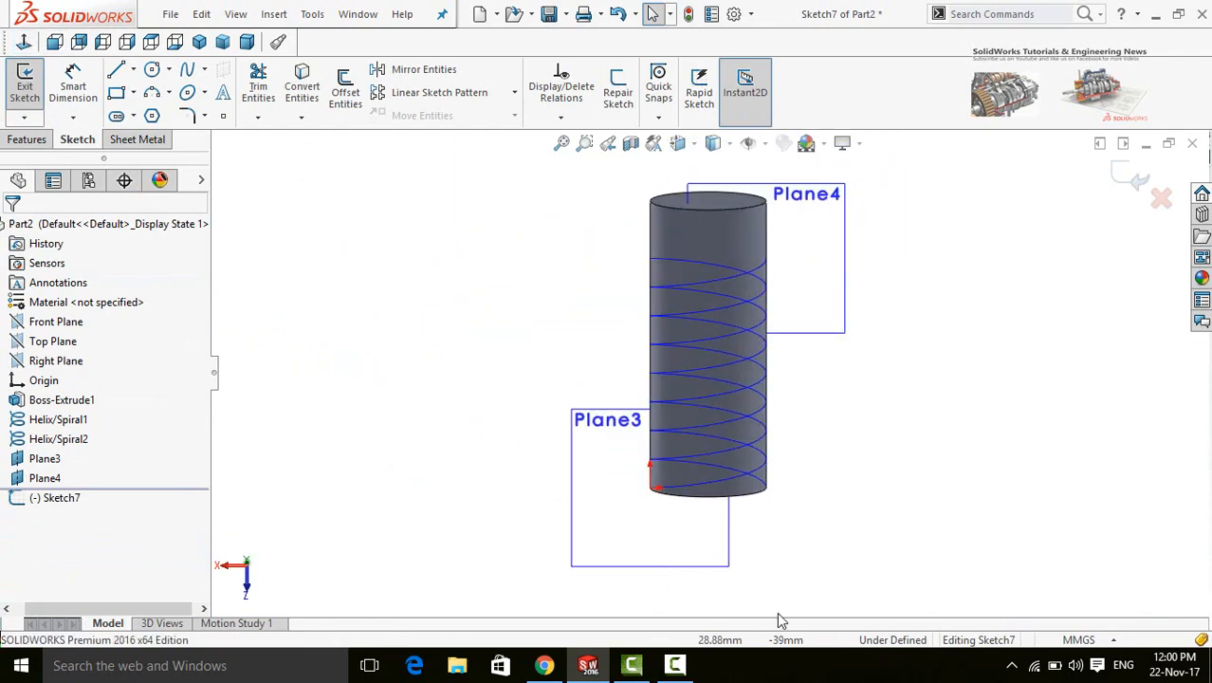
Step: Sketch a 3-sided polygon centred on the sketch origin, with an inscribed circle about 1.6 mm in diameter and an angle of about 353°
{"action": "left_click", "coordinate": [152, 116]}
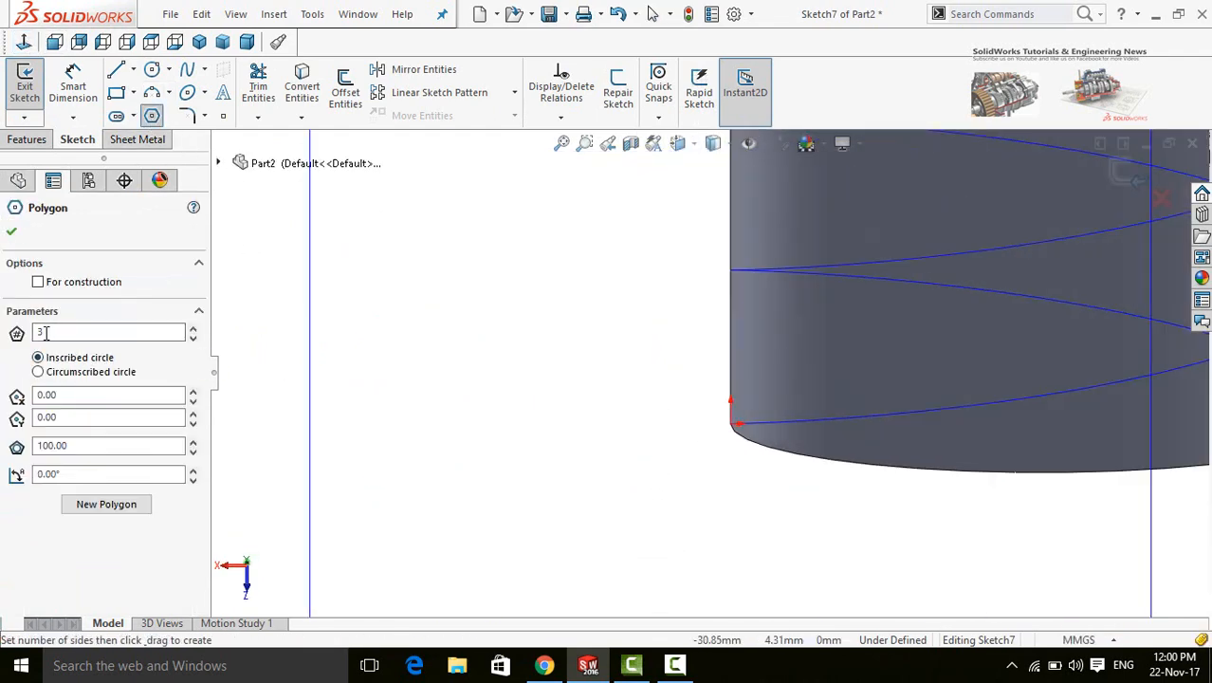
{"action": "scroll", "coordinate": [748, 424], "scroll_direction": "down", "scroll_amount": 4}
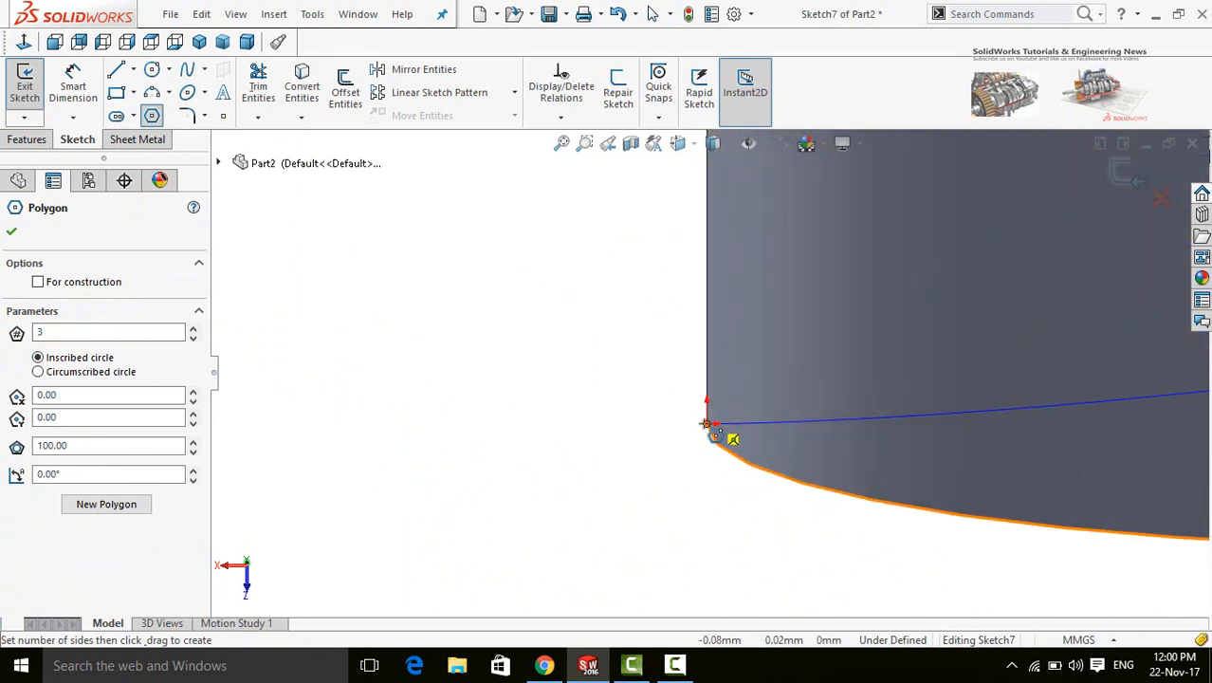
{"action": "left_click_drag", "start_coordinate": [706, 424], "coordinate": [770, 431]}
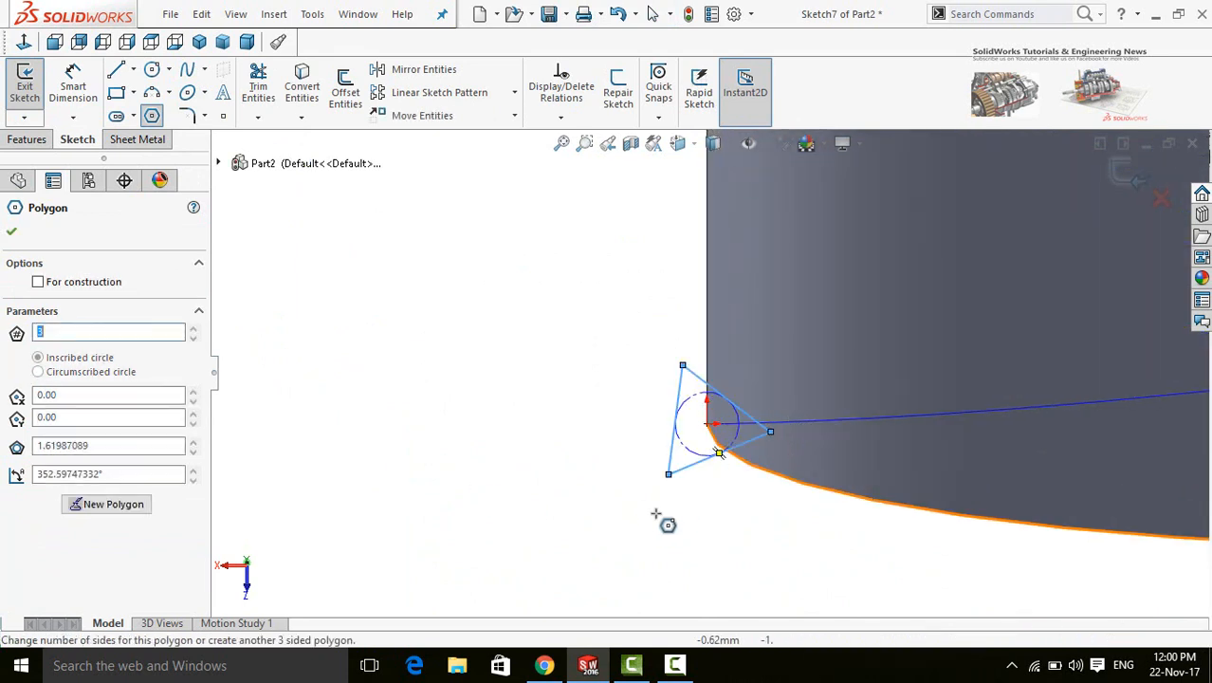
Step: Dimension the vertical distance between the ends of the triangle's outer side as 6 mm
{"action": "right_click_drag", "start_coordinate": [602, 517], "coordinate": [612, 374]}
{"action": "left_click", "coordinate": [670, 460]}
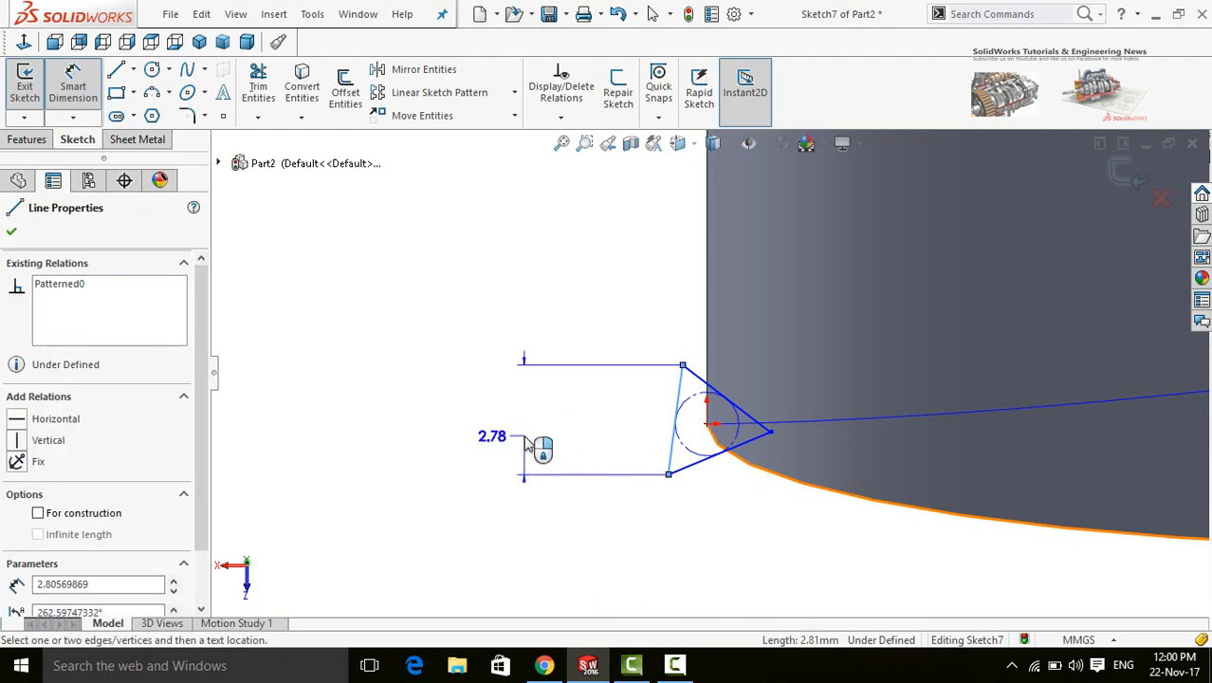
{"action": "left_click", "coordinate": [526, 444]}
{"action": "type", "text": "6"}
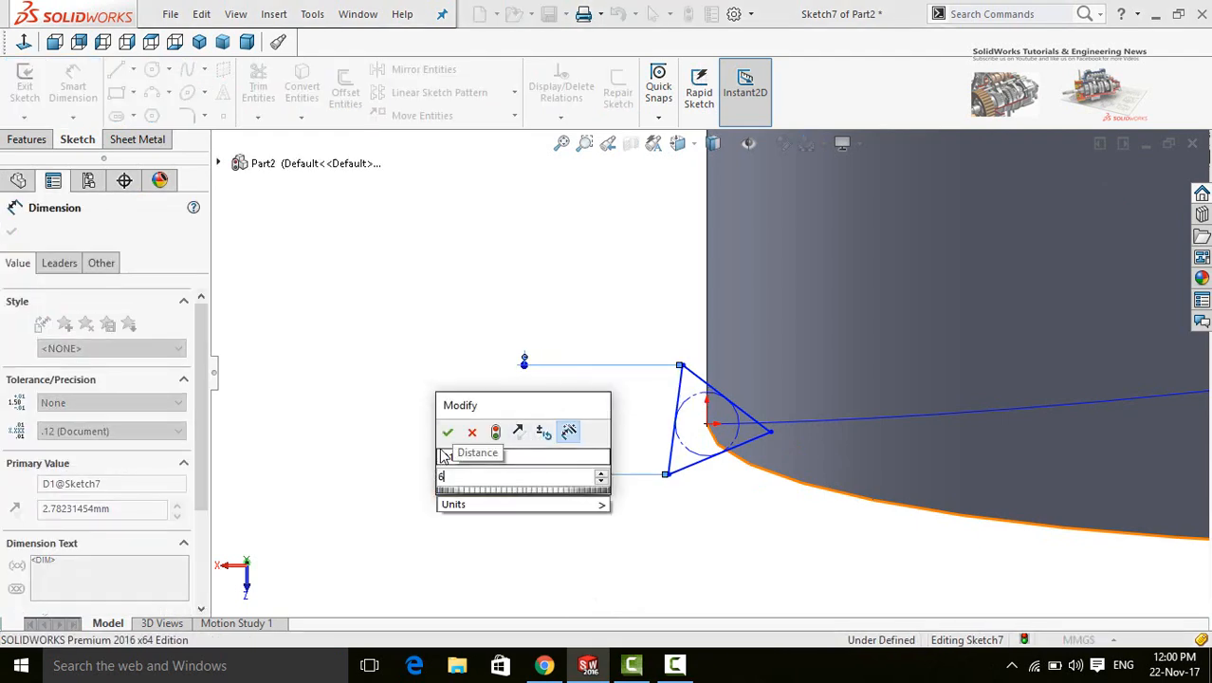
{"action": "key", "text": "Return"}
{"action": "key", "text": "Escape"}
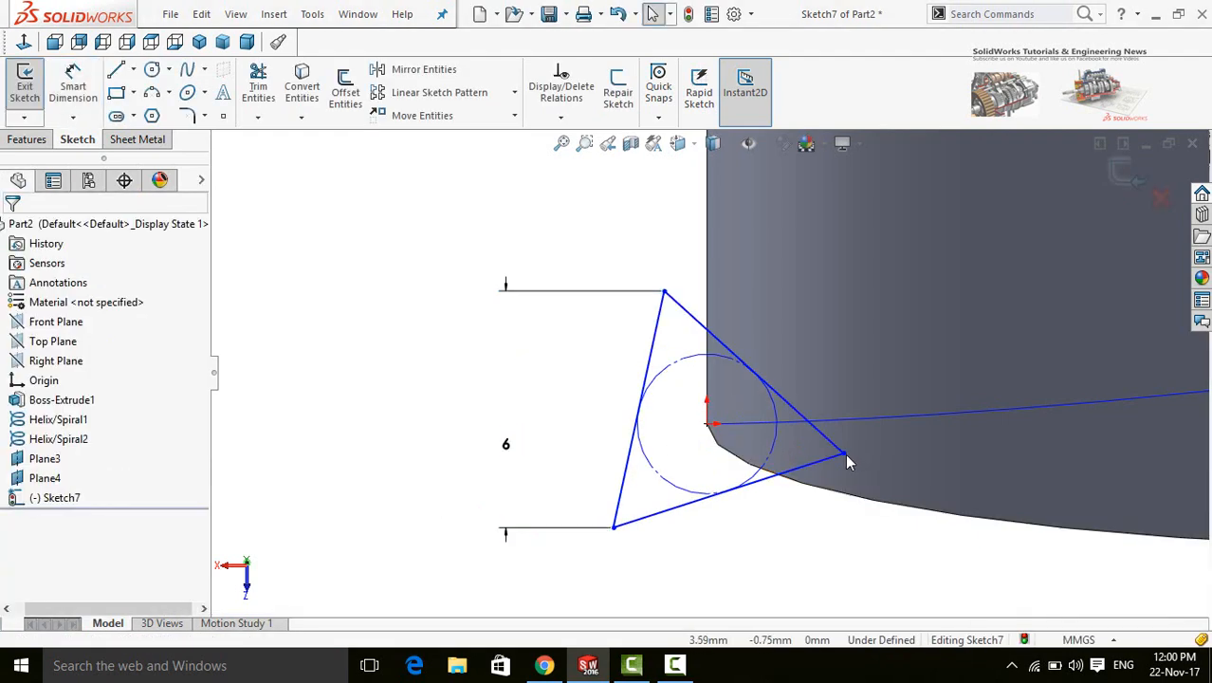
Step: Rotate the triangle until its inner vertex is level with the sketch origin and its outer side is vertical, and exit the sketch
{"action": "mouse_move", "coordinate": [845, 453]}
{"action": "left_mouse_down"}
{"action": "mouse_move", "coordinate": [857, 426]}
{"action": "mouse_move", "coordinate": [859, 436]}
{"action": "left_mouse_up"}
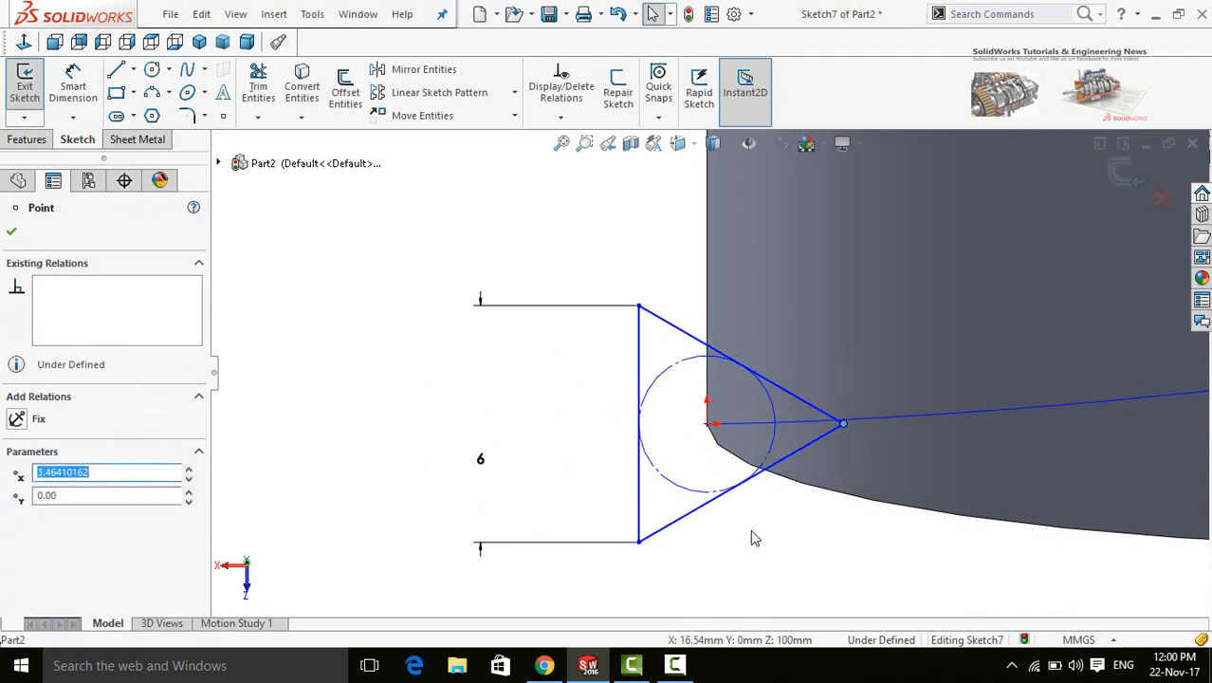
{"action": "scroll", "coordinate": [750, 529], "scroll_direction": "up", "scroll_amount": 5}
{"action": "left_click", "coordinate": [1131, 178]}
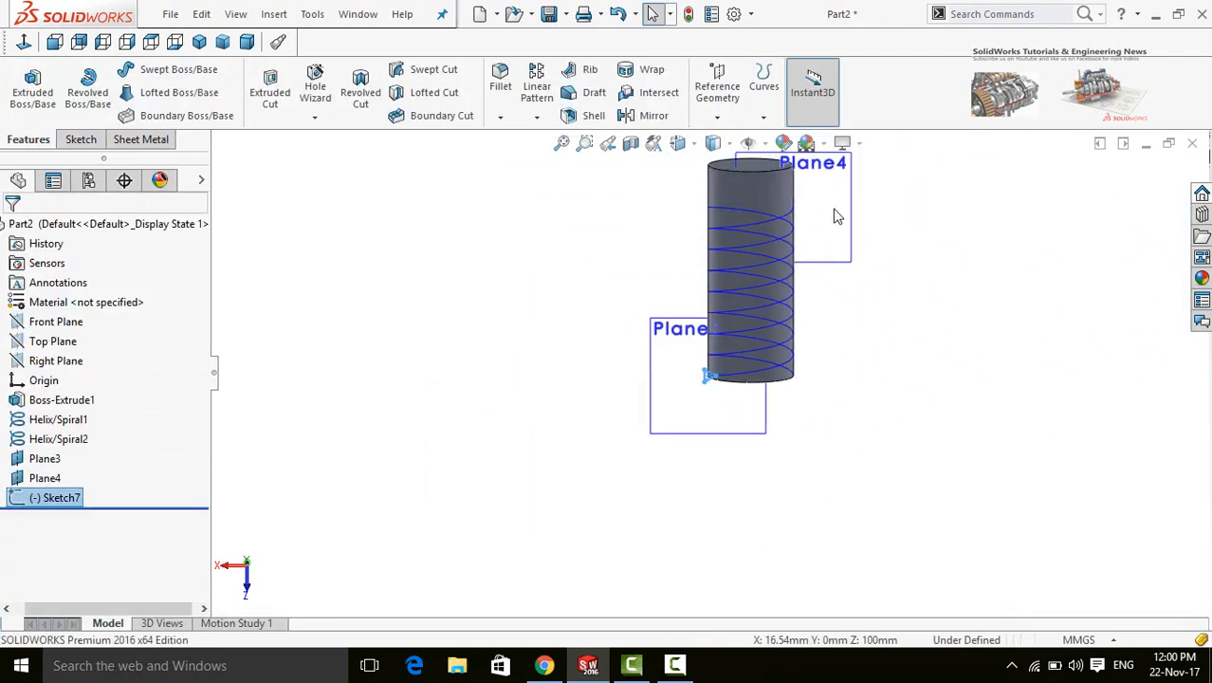
Step: Start a sketch on Plane4 at the helix's far end and orient the view normal to it
{"action": "left_click", "coordinate": [848, 209]}
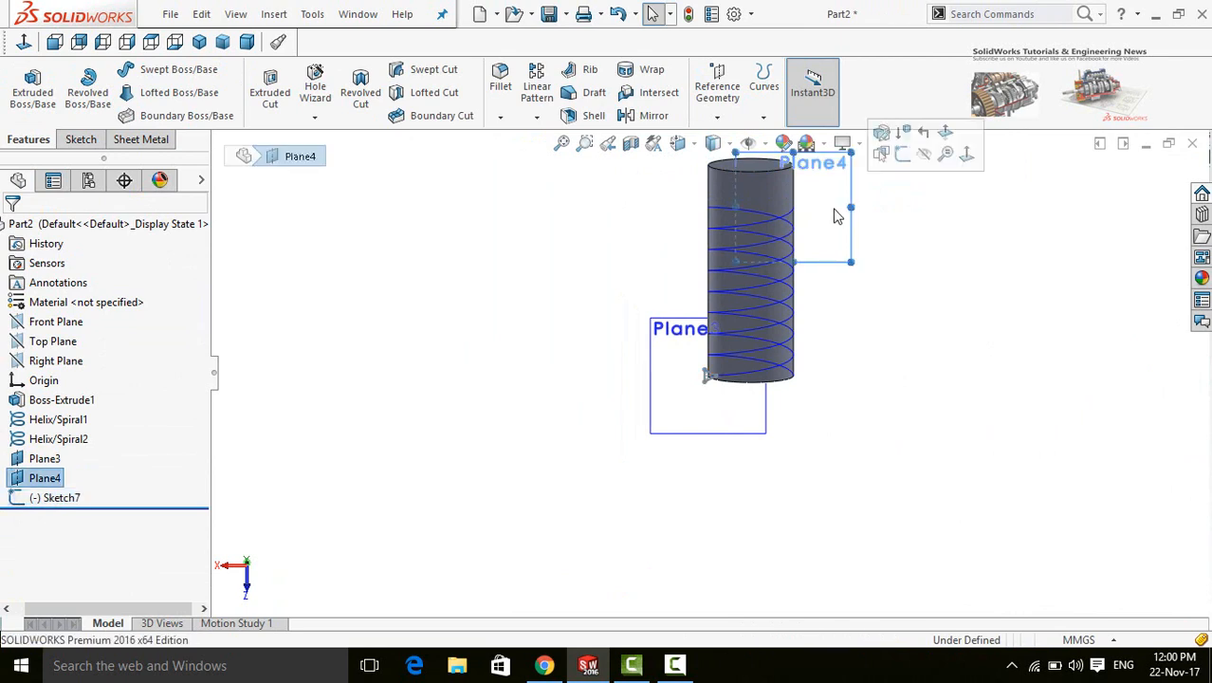
{"action": "left_click", "coordinate": [902, 156]}
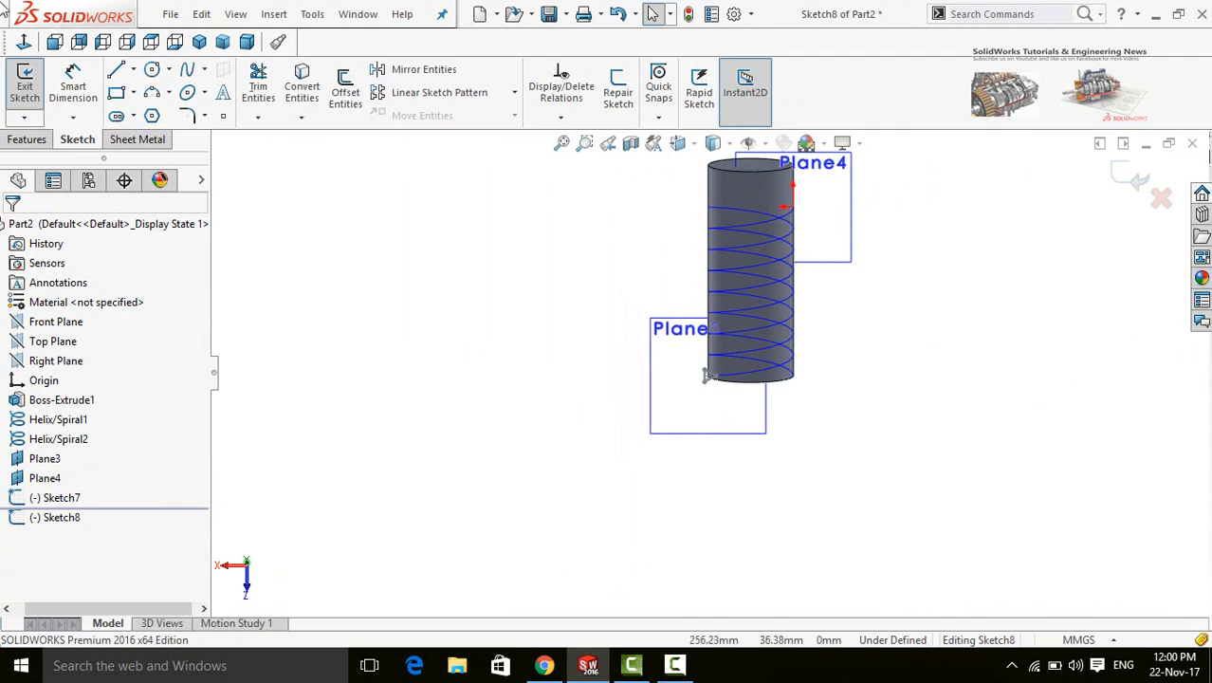
{"action": "left_click", "coordinate": [24, 41]}
{"action": "scroll", "coordinate": [689, 306], "scroll_direction": "down", "scroll_amount": 3}
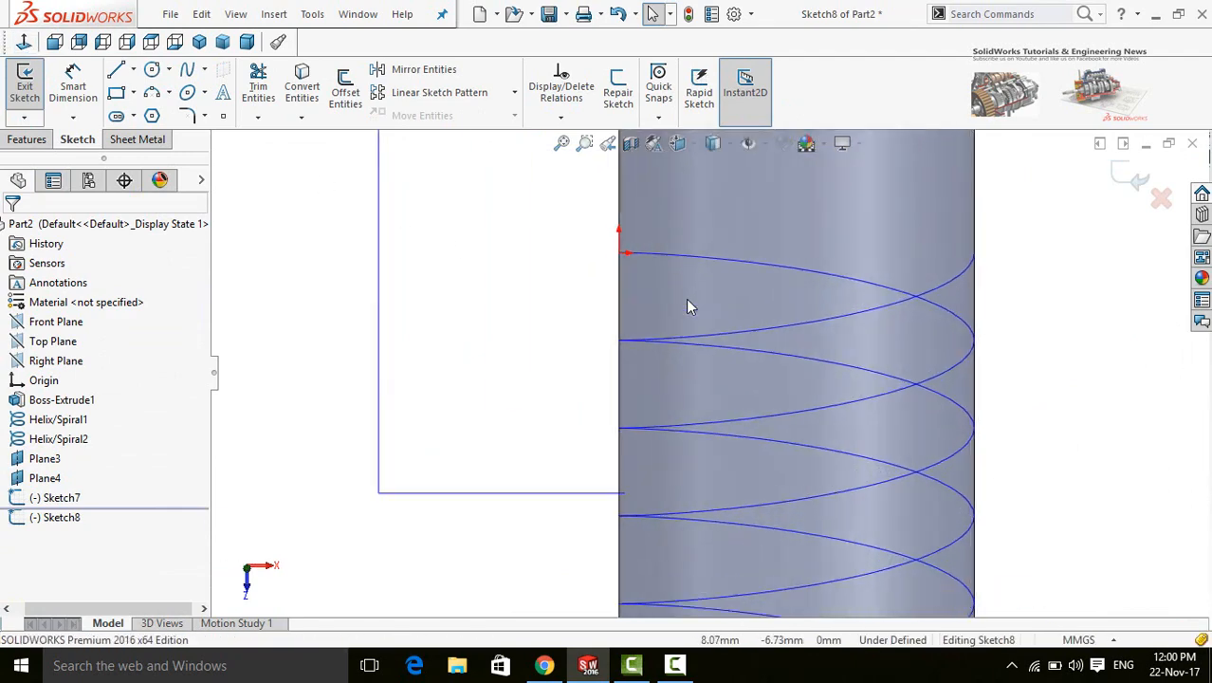
{"action": "scroll", "coordinate": [689, 306], "scroll_direction": "down", "scroll_amount": 1}
Step: Sketch a 3-sided polygon centred at the sketch origin, with an inscribed circle about 4.6 mm in diameter and a 0° angle
{"action": "left_click", "coordinate": [151, 115]}
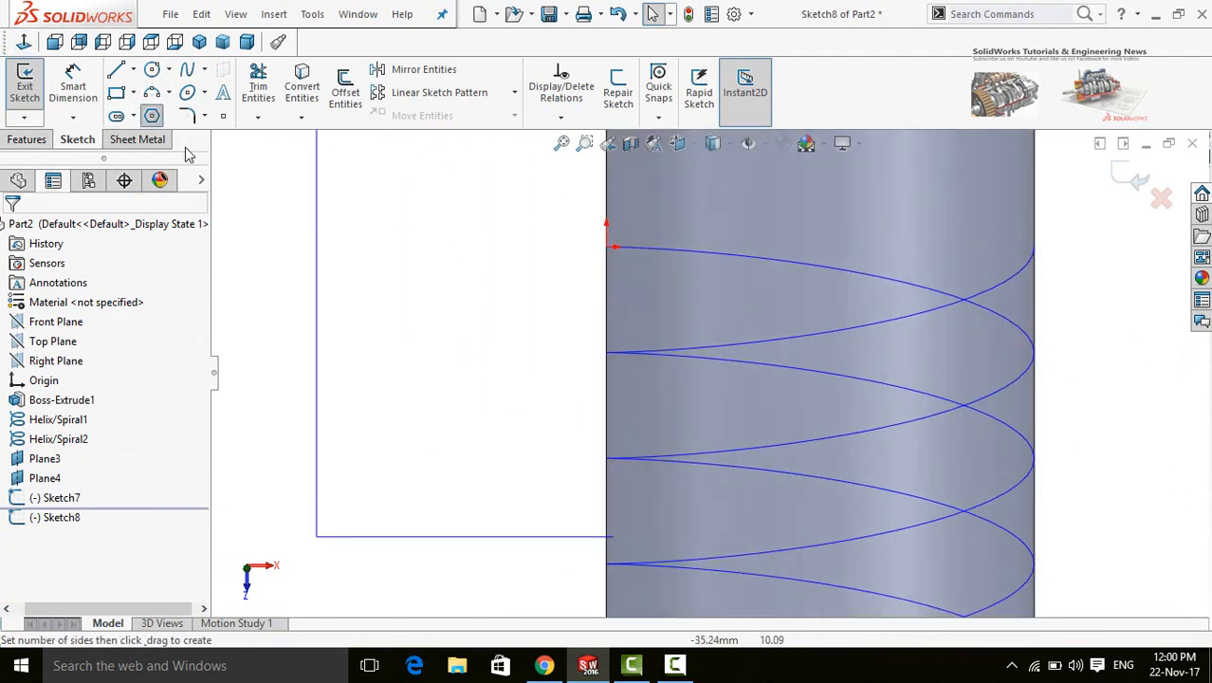
{"action": "scroll", "coordinate": [609, 242], "scroll_direction": "down", "scroll_amount": 3}
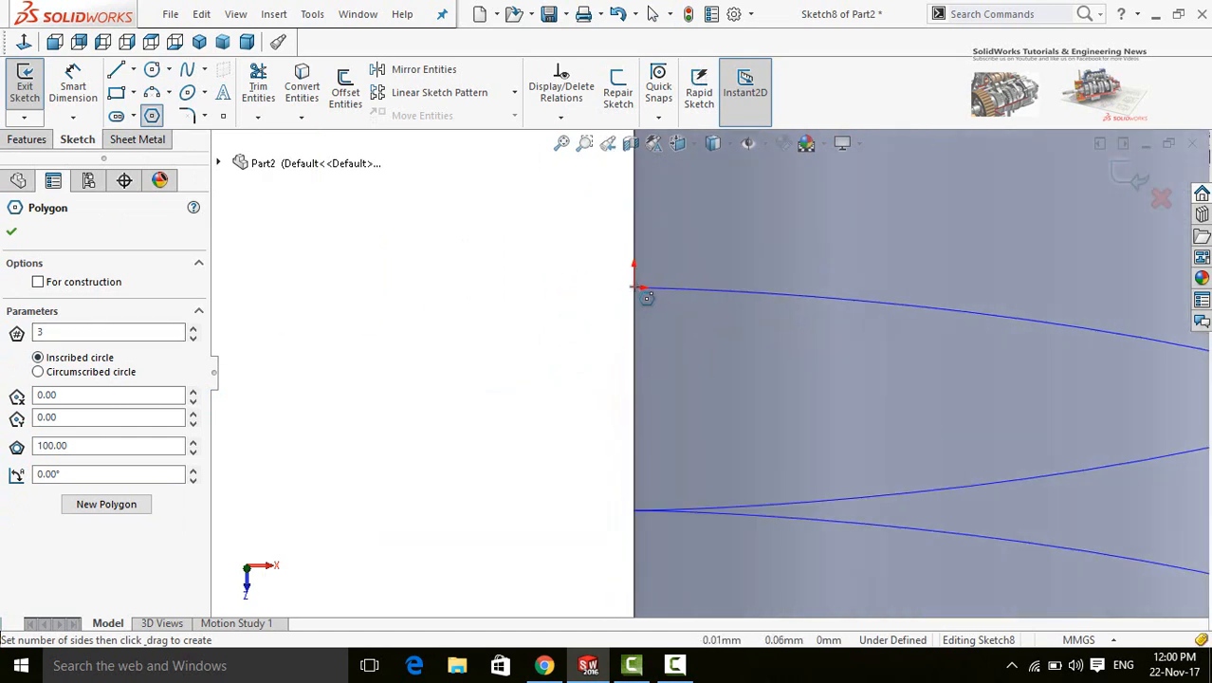
{"action": "left_click", "coordinate": [635, 287]}
{"action": "left_click", "coordinate": [737, 286]}
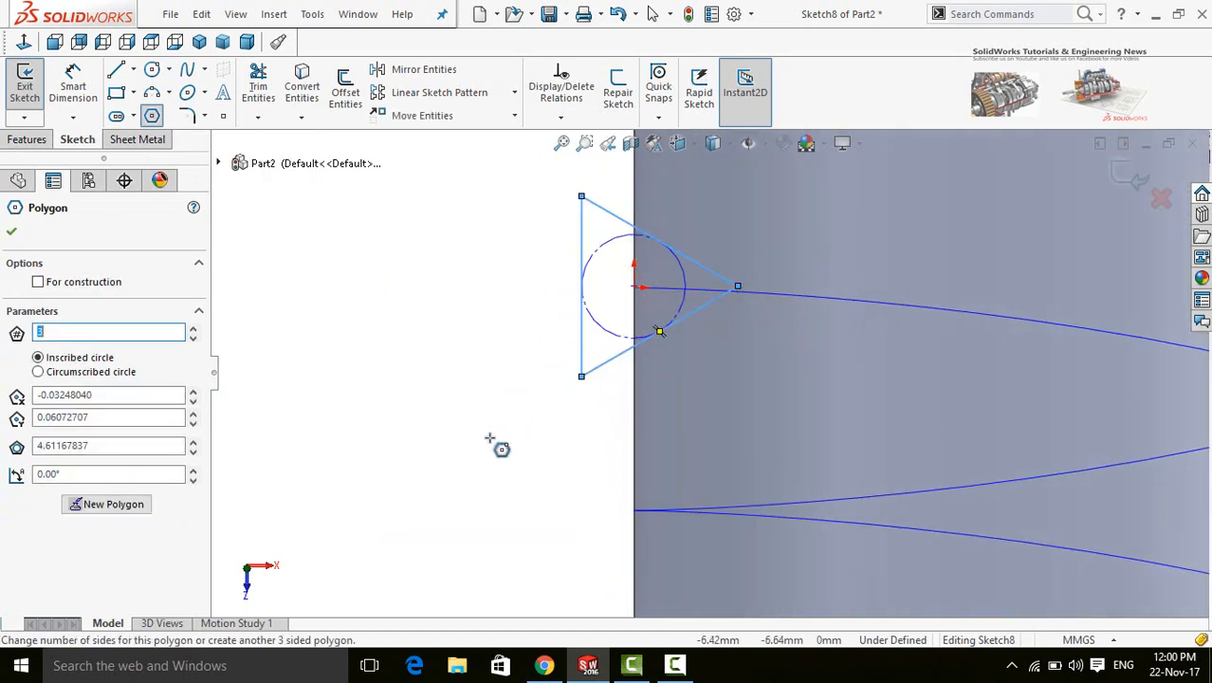
Step: Dimension the triangle's vertical outer side as 6 mm and exit the sketch
{"action": "scroll", "coordinate": [480, 449], "scroll_direction": "up", "scroll_amount": 2}
{"action": "right_click_drag", "start_coordinate": [480, 448], "coordinate": [486, 393]}
{"action": "left_click", "coordinate": [621, 356]}
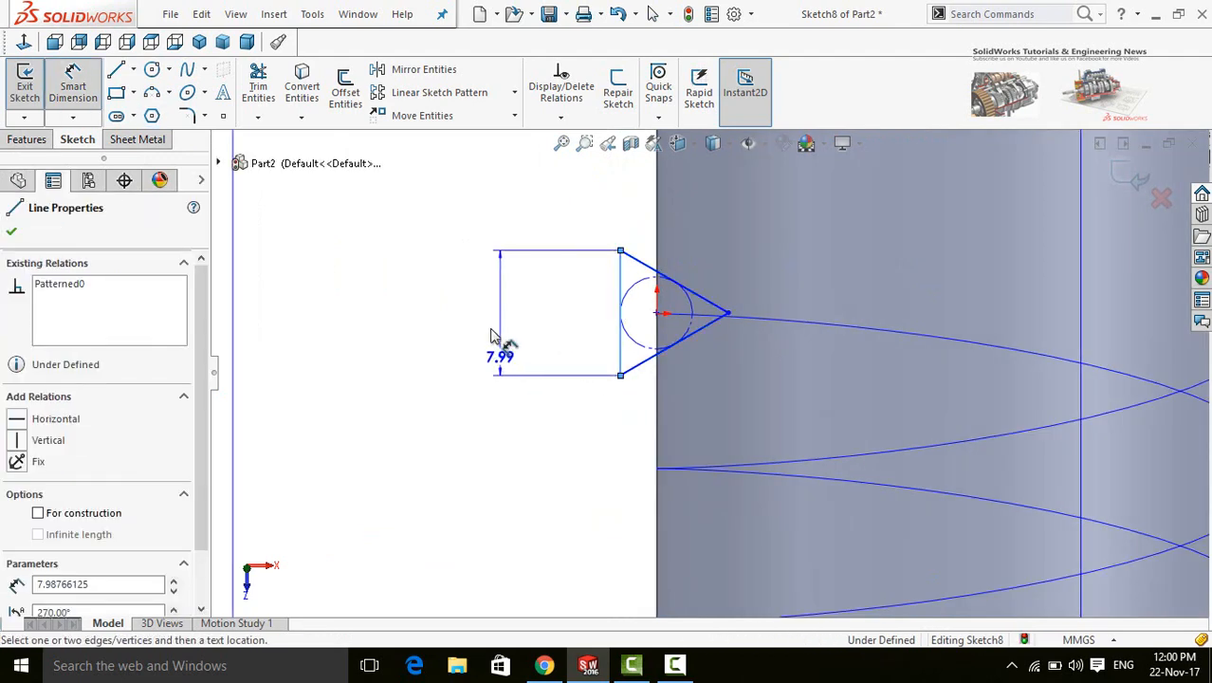
{"action": "left_click", "coordinate": [493, 346]}
{"action": "type", "text": "6"}
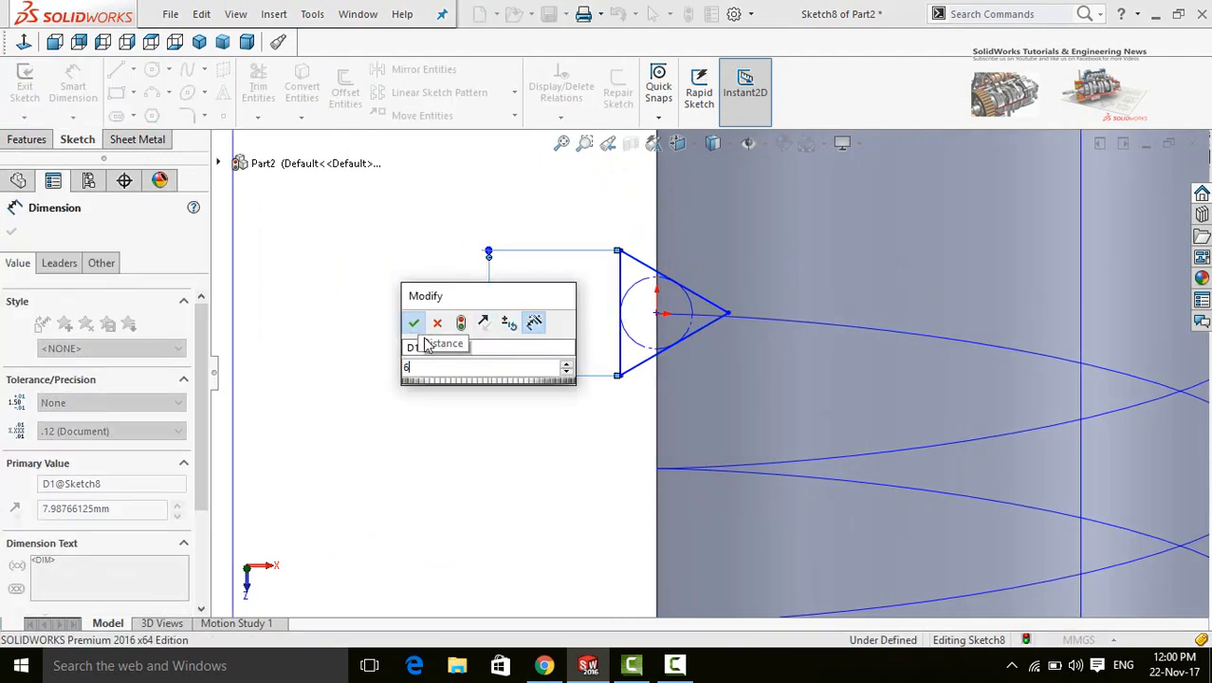
{"action": "key", "text": "Return"}
{"action": "scroll", "coordinate": [505, 533], "scroll_direction": "up", "scroll_amount": 3}
{"action": "left_click", "coordinate": [1114, 186]}
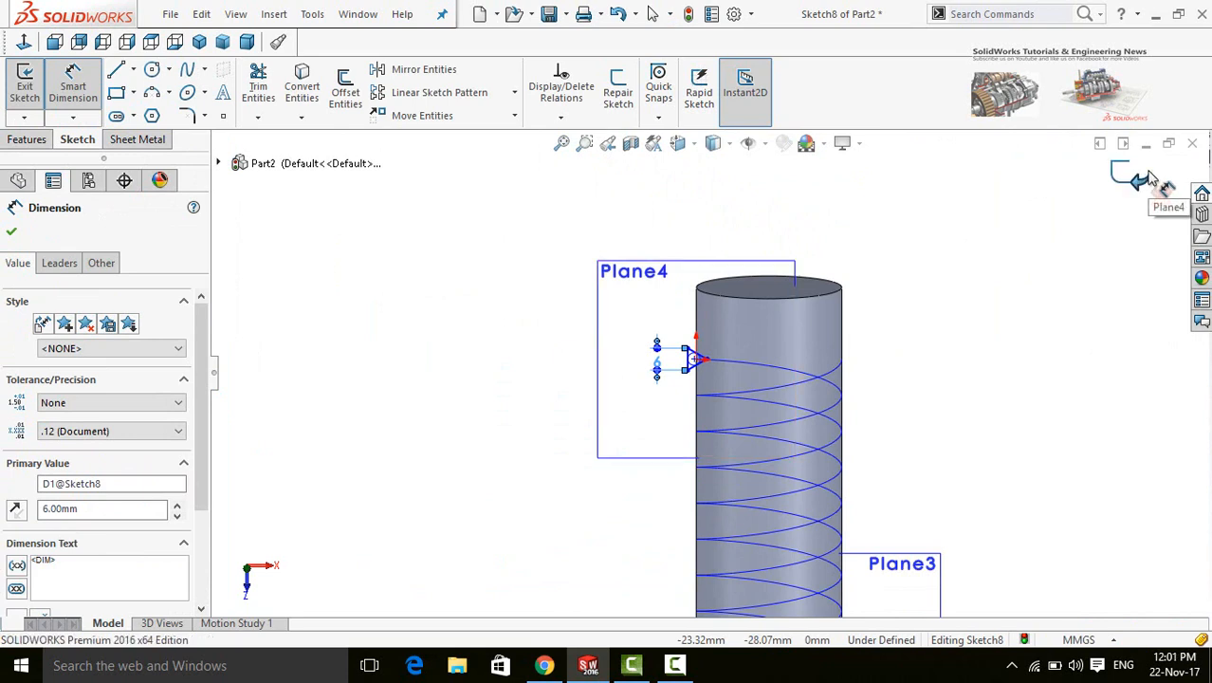
Step: Hide both reference planes, Plane4 and Plane3
{"action": "scroll", "coordinate": [962, 380], "scroll_direction": "up", "scroll_amount": 2}
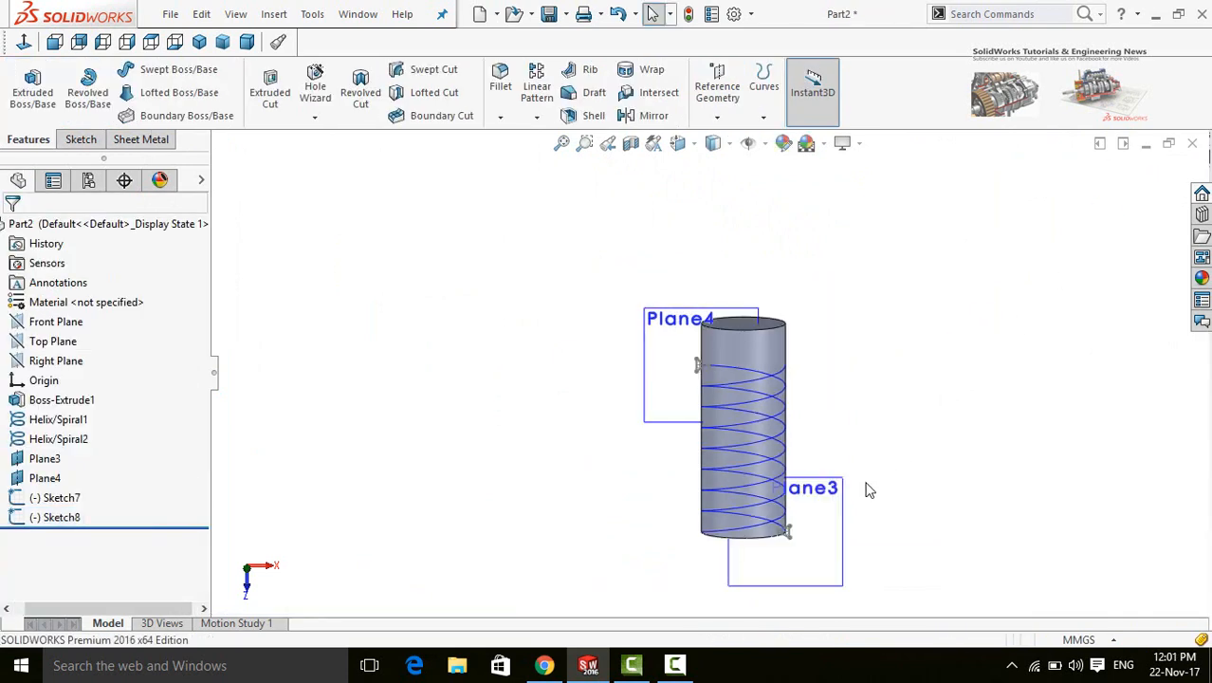
{"action": "left_click", "coordinate": [666, 396]}
{"action": "left_click", "coordinate": [755, 338]}
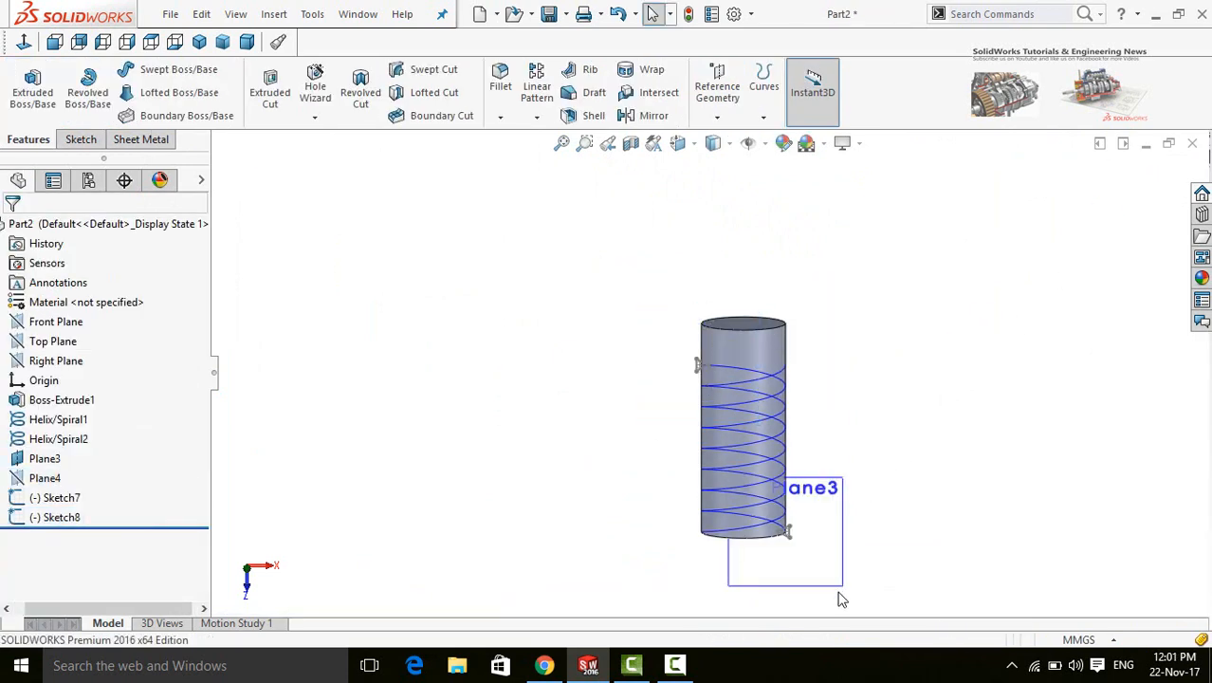
{"action": "left_click", "coordinate": [829, 581]}
{"action": "left_click", "coordinate": [913, 521]}
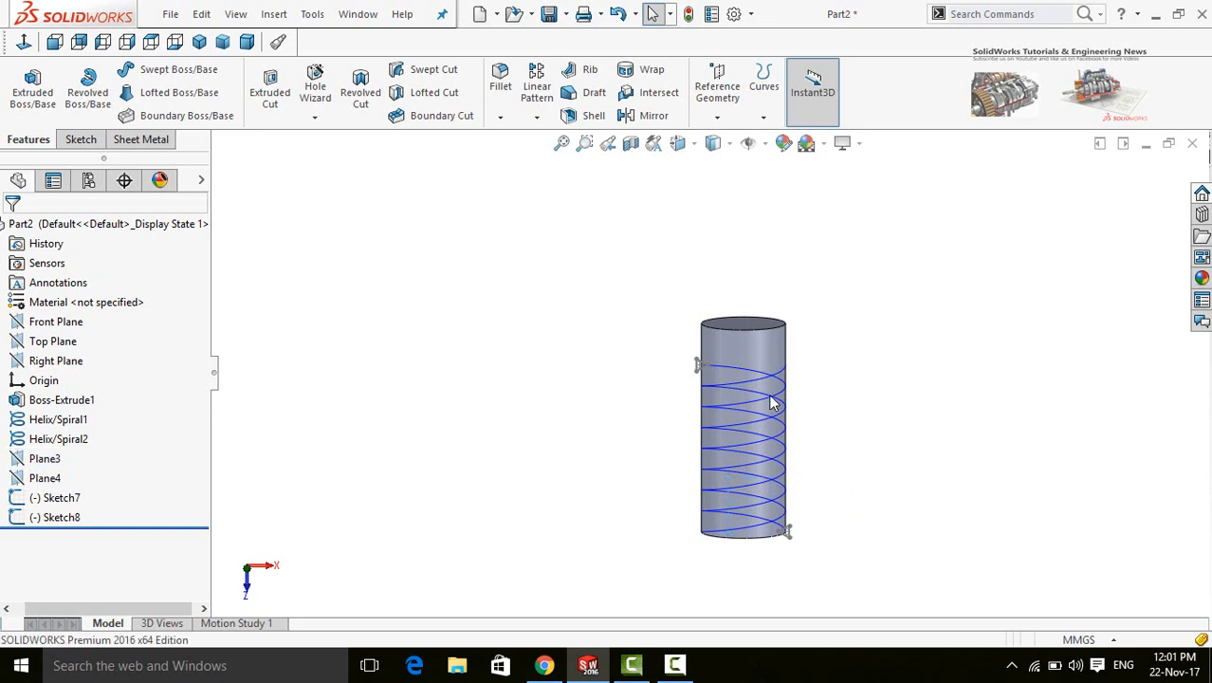
Step: Create a swept cut using the Sketch8 triangle as the profile and Helix/Spiral2 as the path
{"action": "scroll", "coordinate": [695, 373], "scroll_direction": "down", "scroll_amount": 1}
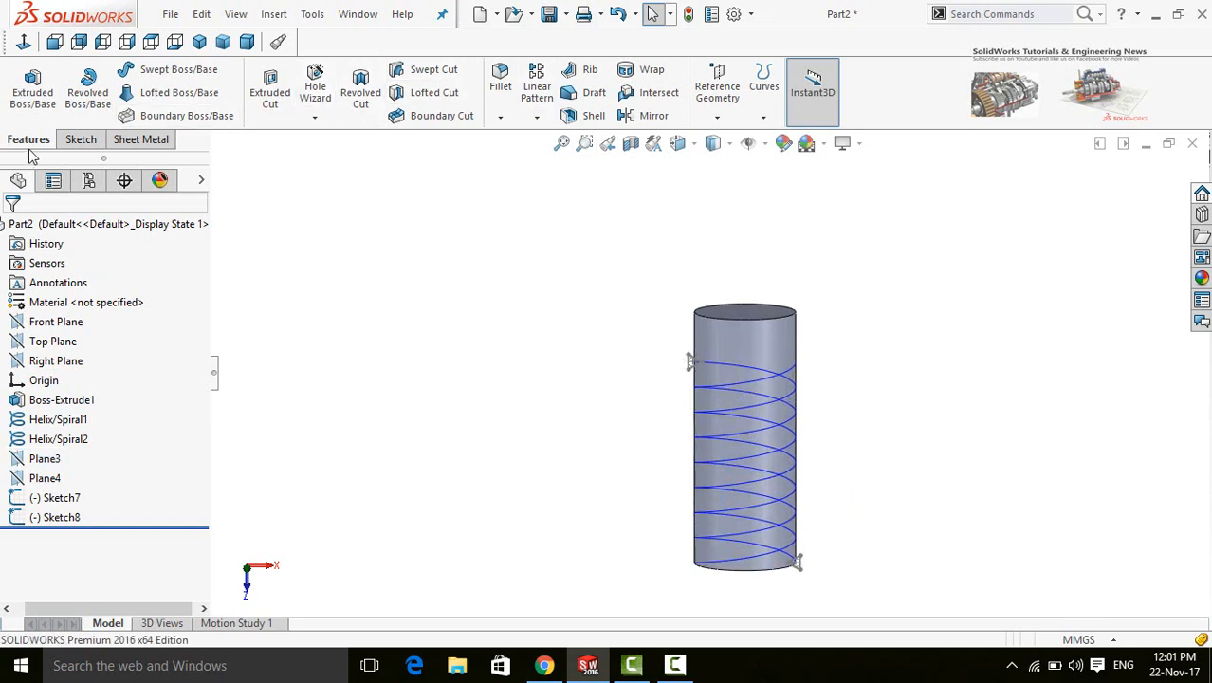
{"action": "left_click", "coordinate": [417, 72]}
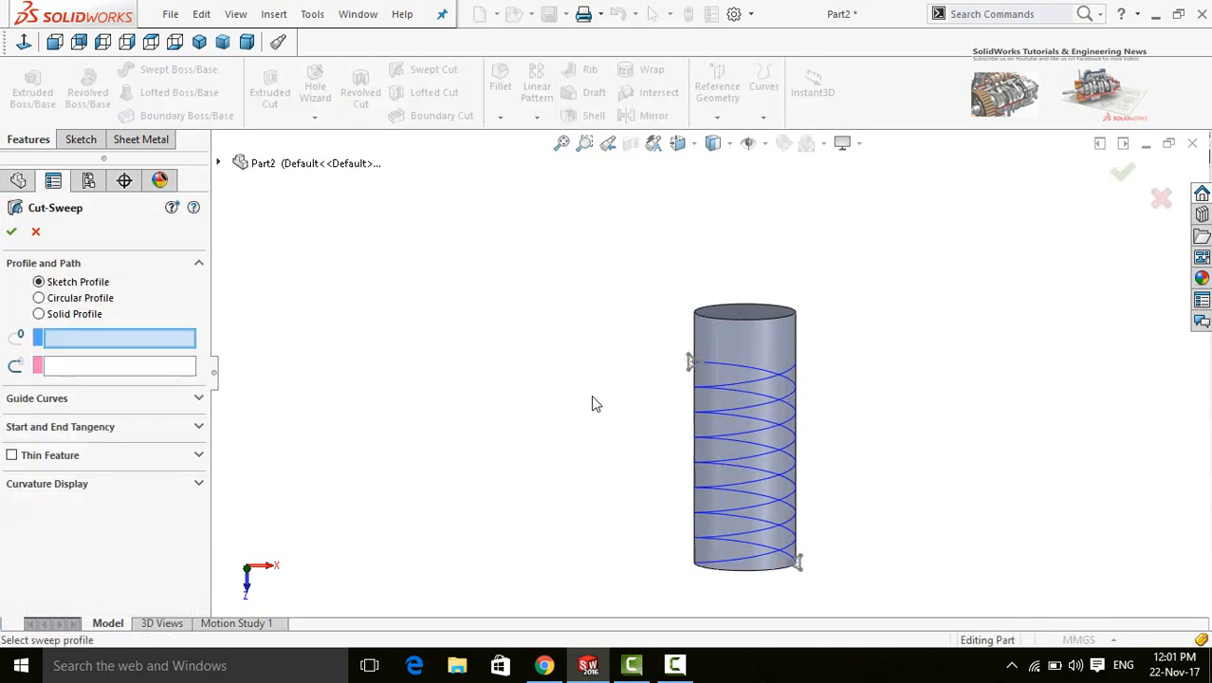
{"action": "scroll", "coordinate": [696, 365], "scroll_direction": "down", "scroll_amount": 6}
{"action": "left_click", "coordinate": [667, 380]}
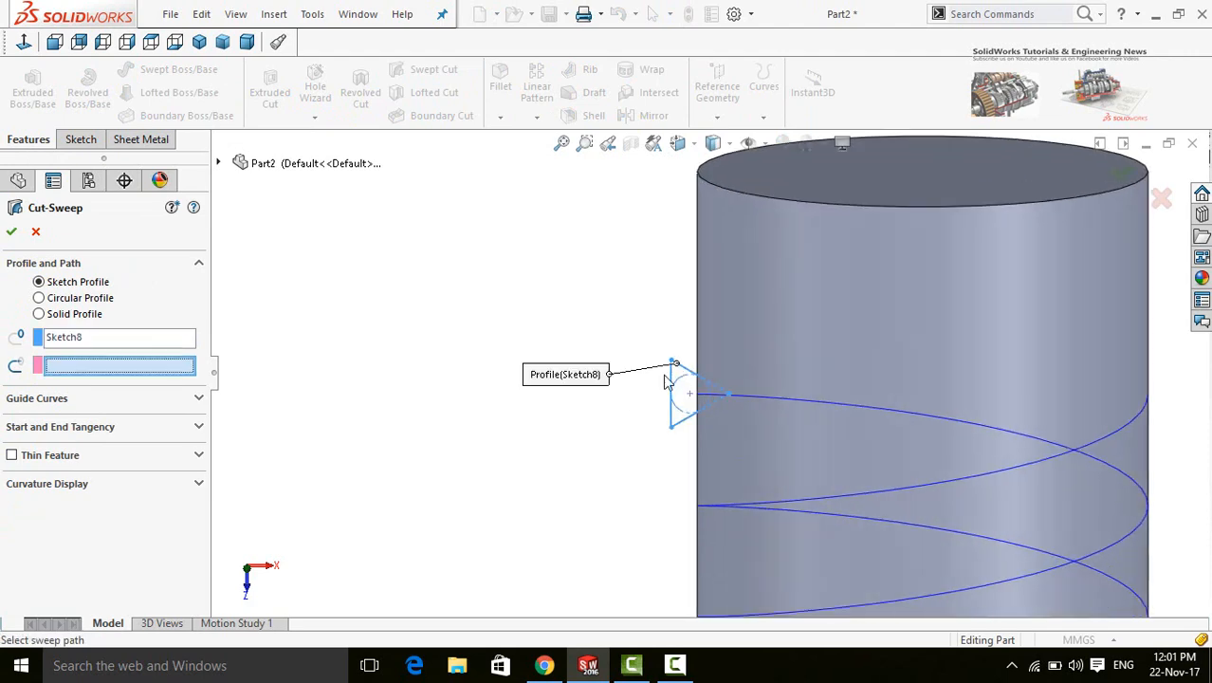
{"action": "left_click", "coordinate": [776, 403]}
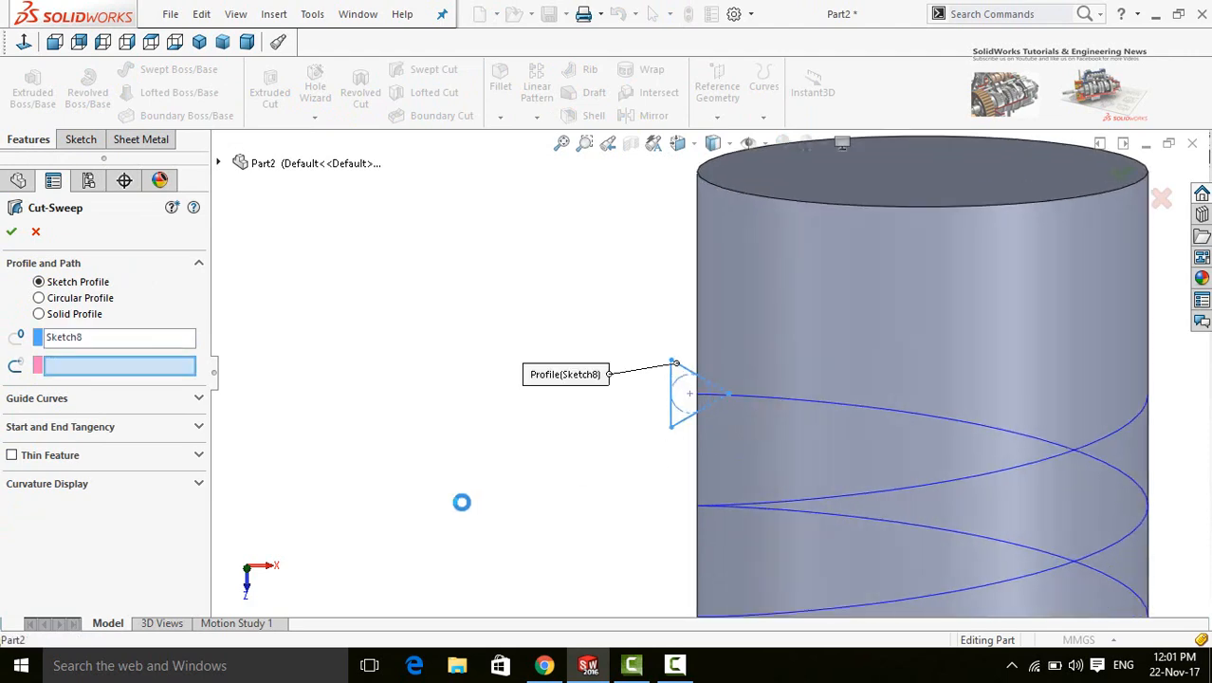
{"action": "scroll", "coordinate": [462, 511], "scroll_direction": "up", "scroll_amount": 5}
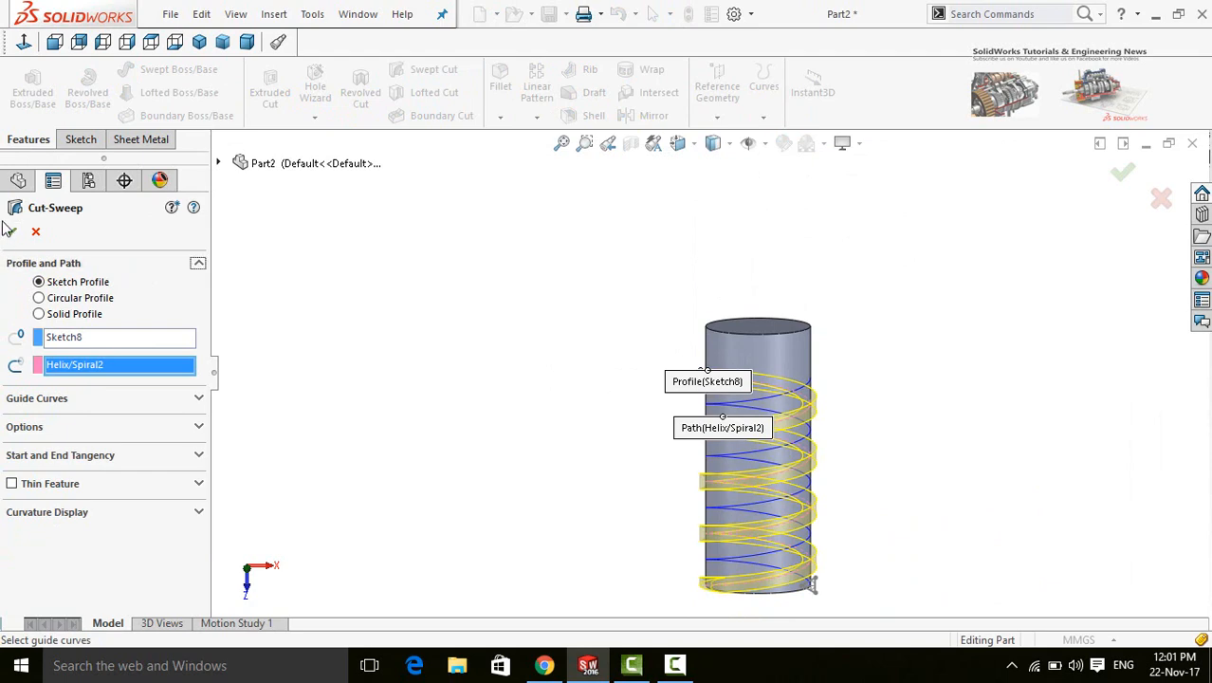
{"action": "left_click", "coordinate": [516, 514]}
Step: Create a second swept cut using the Sketch7 triangle as the profile and Helix/Spiral1 as the path
{"action": "scroll", "coordinate": [587, 537], "scroll_direction": "up", "scroll_amount": 2}
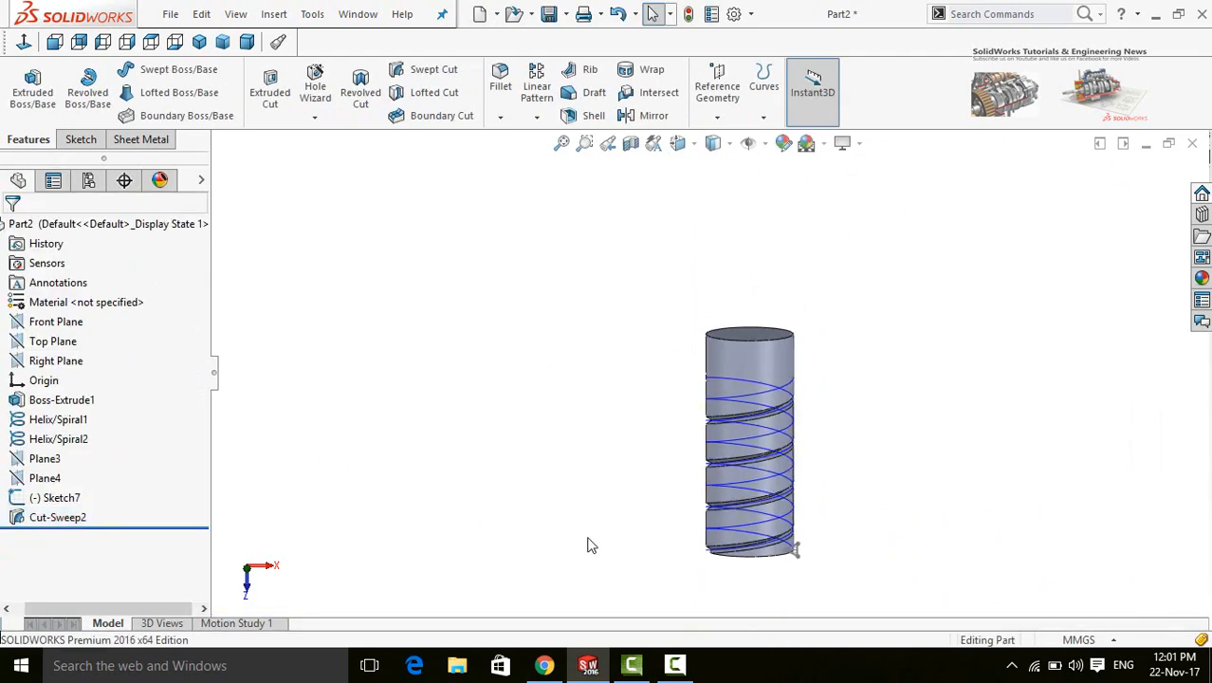
{"action": "scroll", "coordinate": [783, 503], "scroll_direction": "down", "scroll_amount": 4}
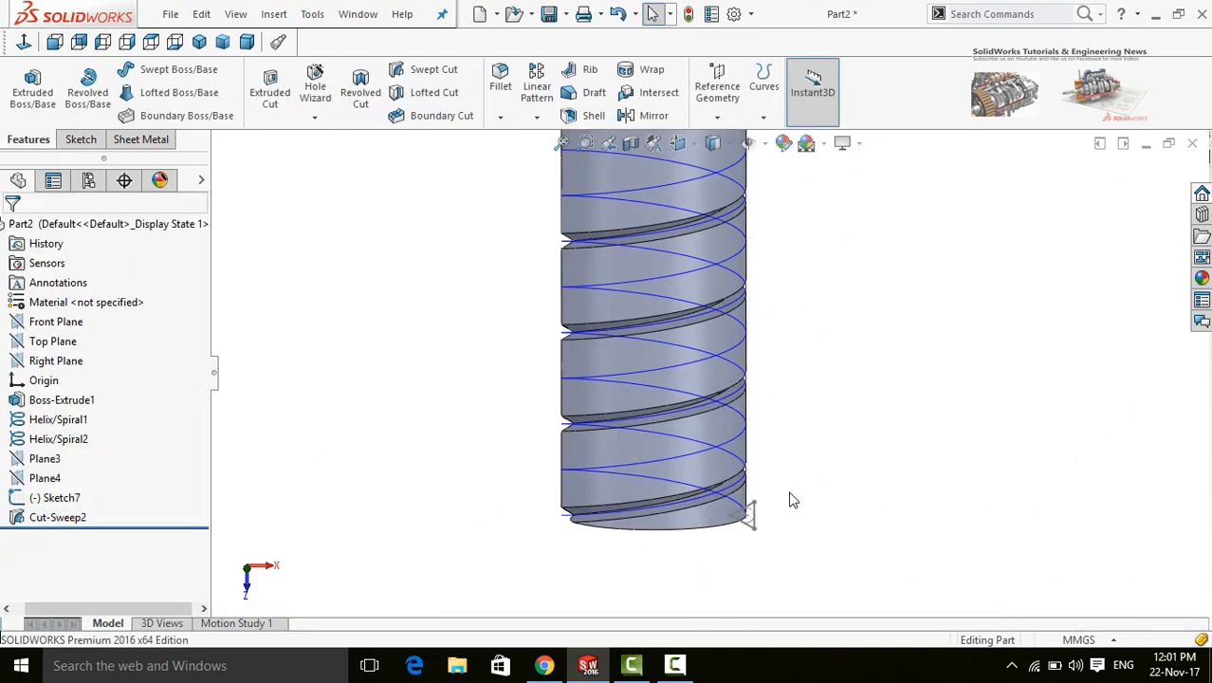
{"action": "left_click", "coordinate": [422, 76]}
{"action": "scroll", "coordinate": [749, 512], "scroll_direction": "down", "scroll_amount": 3}
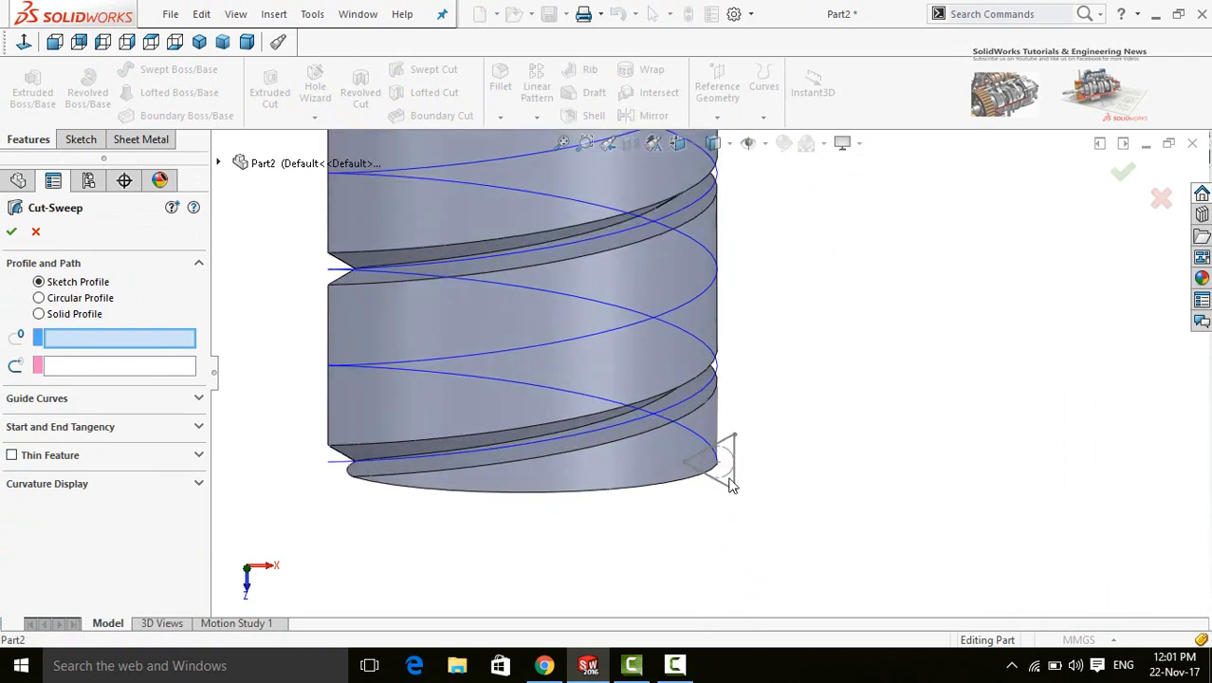
{"action": "left_click", "coordinate": [730, 484]}
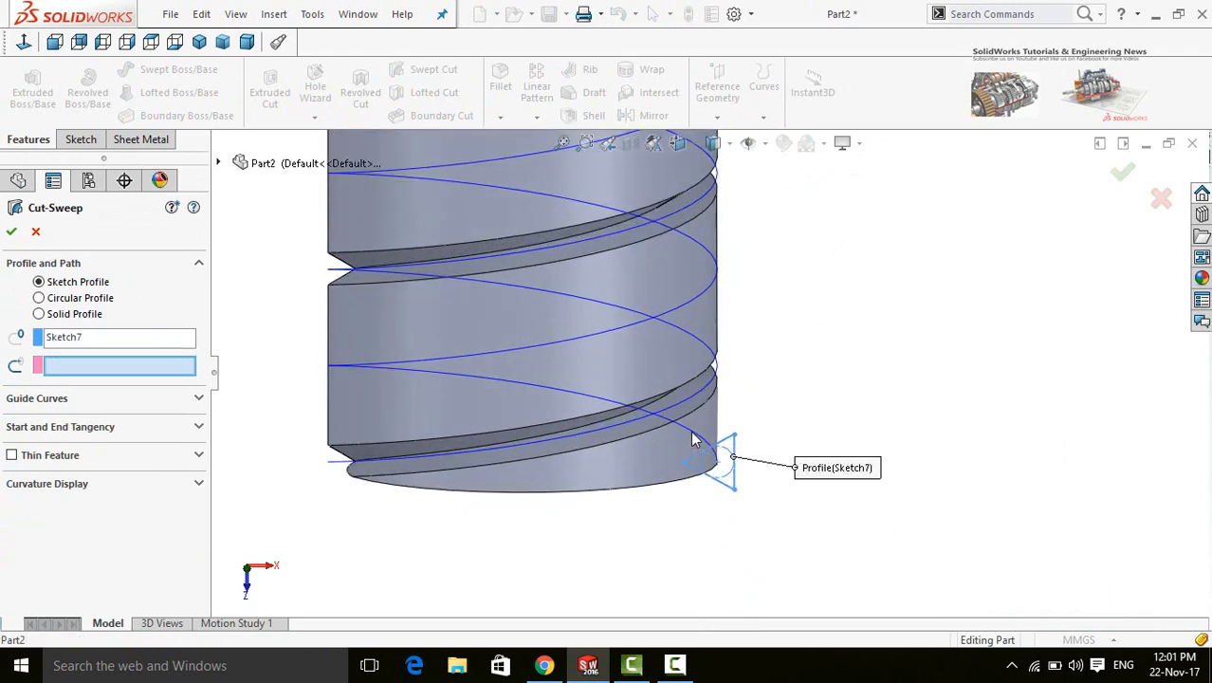
{"action": "left_click", "coordinate": [699, 439]}
{"action": "scroll", "coordinate": [697, 474], "scroll_direction": "up", "scroll_amount": 3}
{"action": "scroll", "coordinate": [687, 480], "scroll_direction": "up", "scroll_amount": 1}
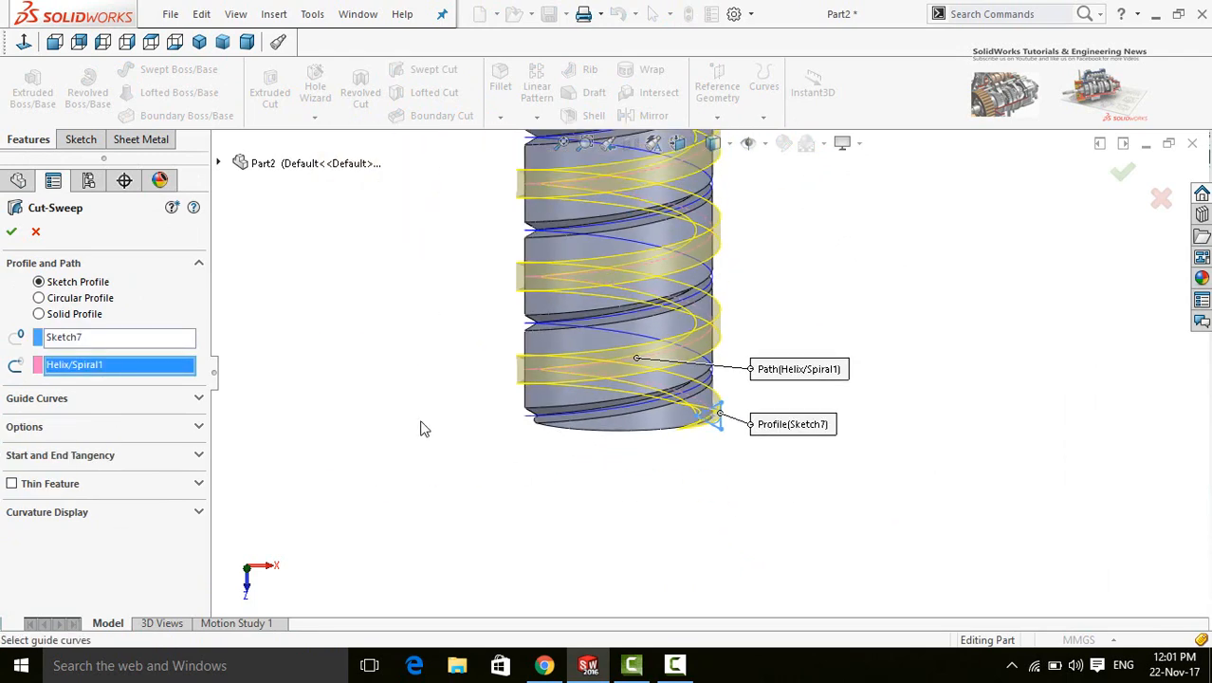
{"action": "left_click", "coordinate": [13, 233]}
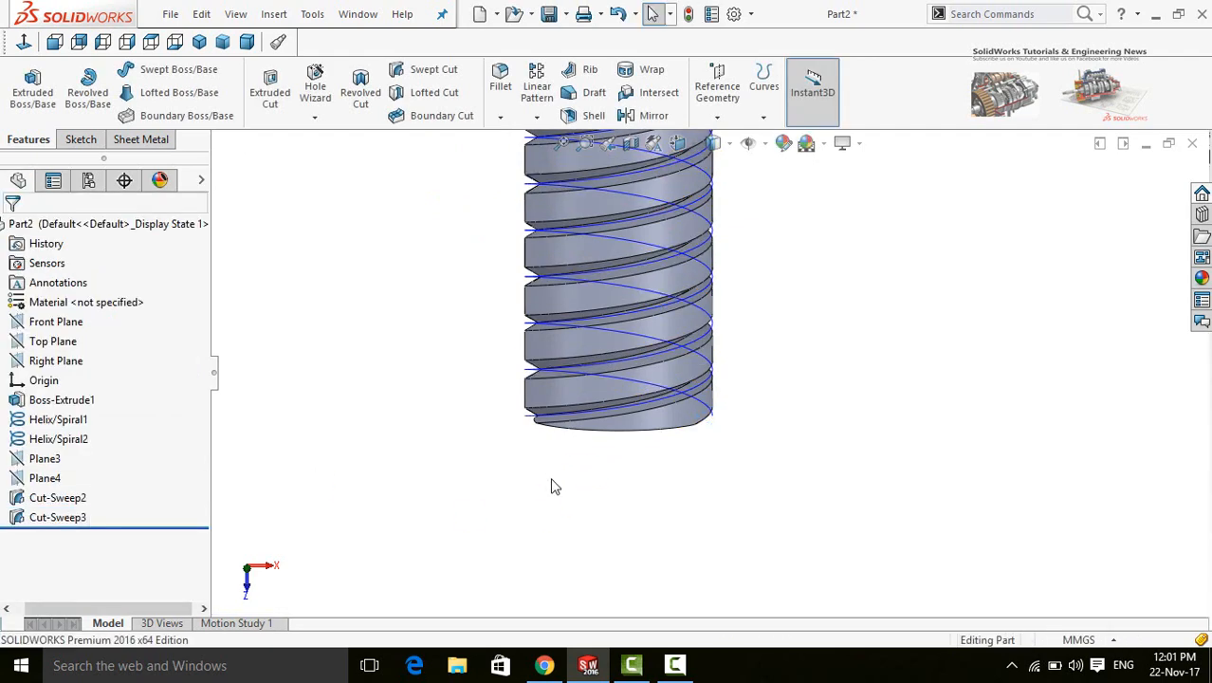
Step: Hide both helix curves, Helix/Spiral1 and Helix/Spiral2
{"action": "scroll", "coordinate": [587, 257], "scroll_direction": "down", "scroll_amount": 4}
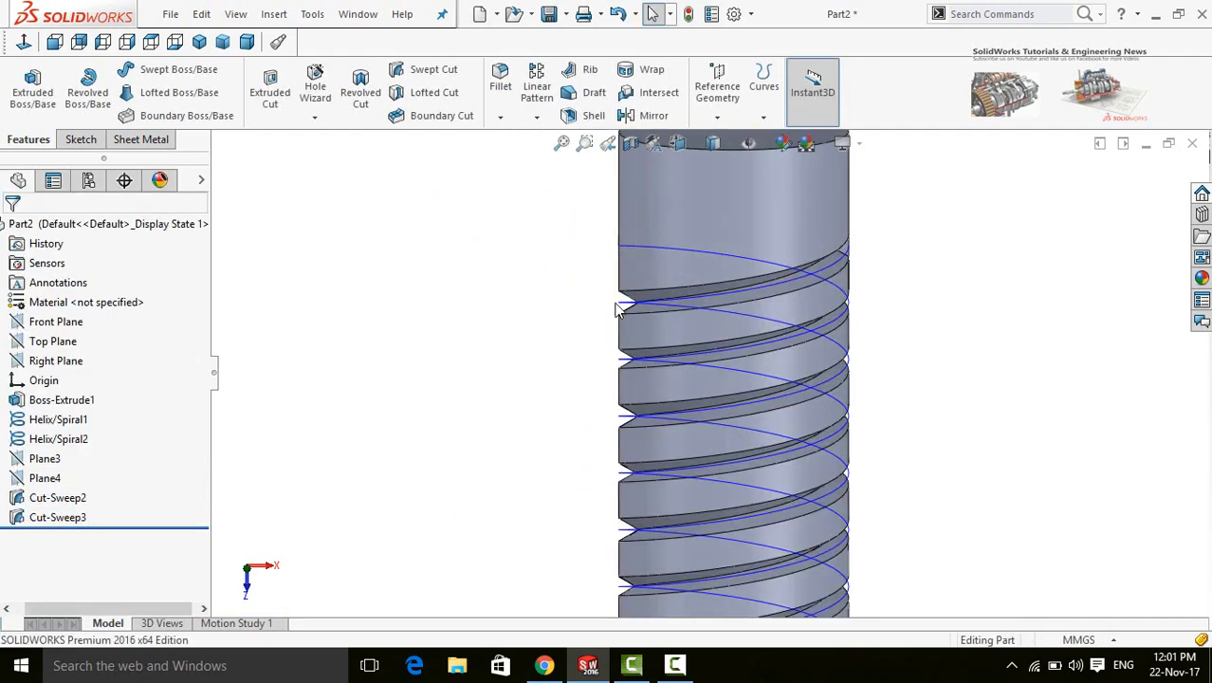
{"action": "left_click", "coordinate": [623, 309]}
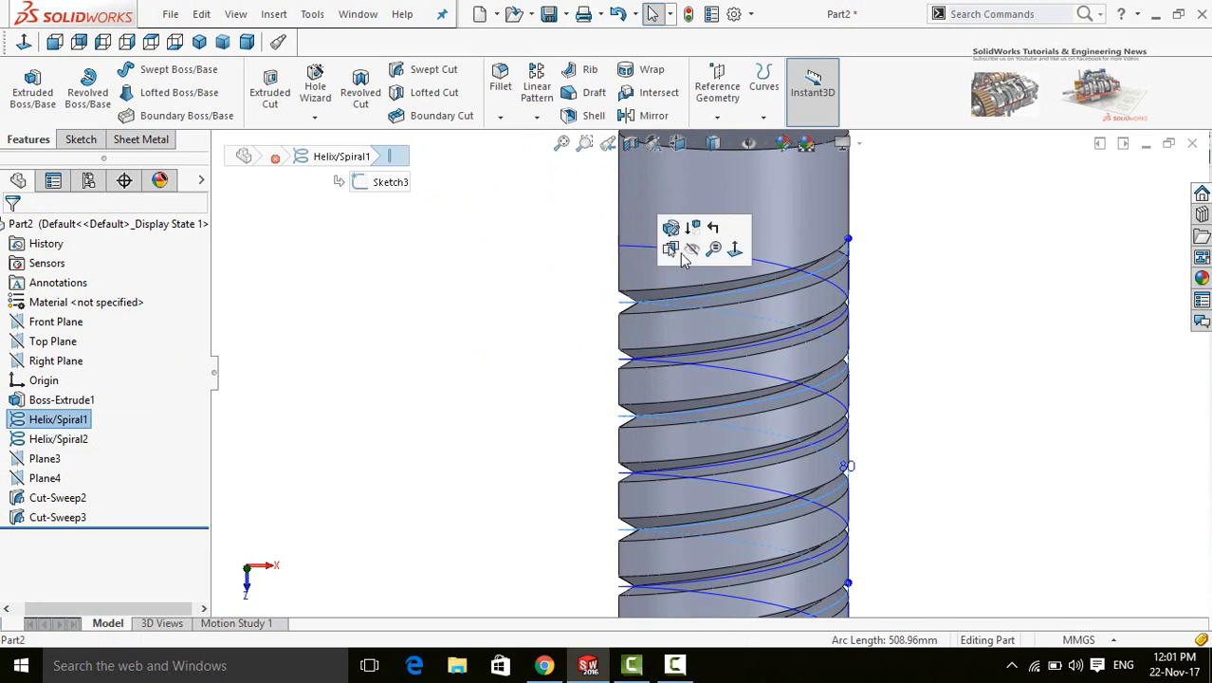
{"action": "key", "text": "Escape"}
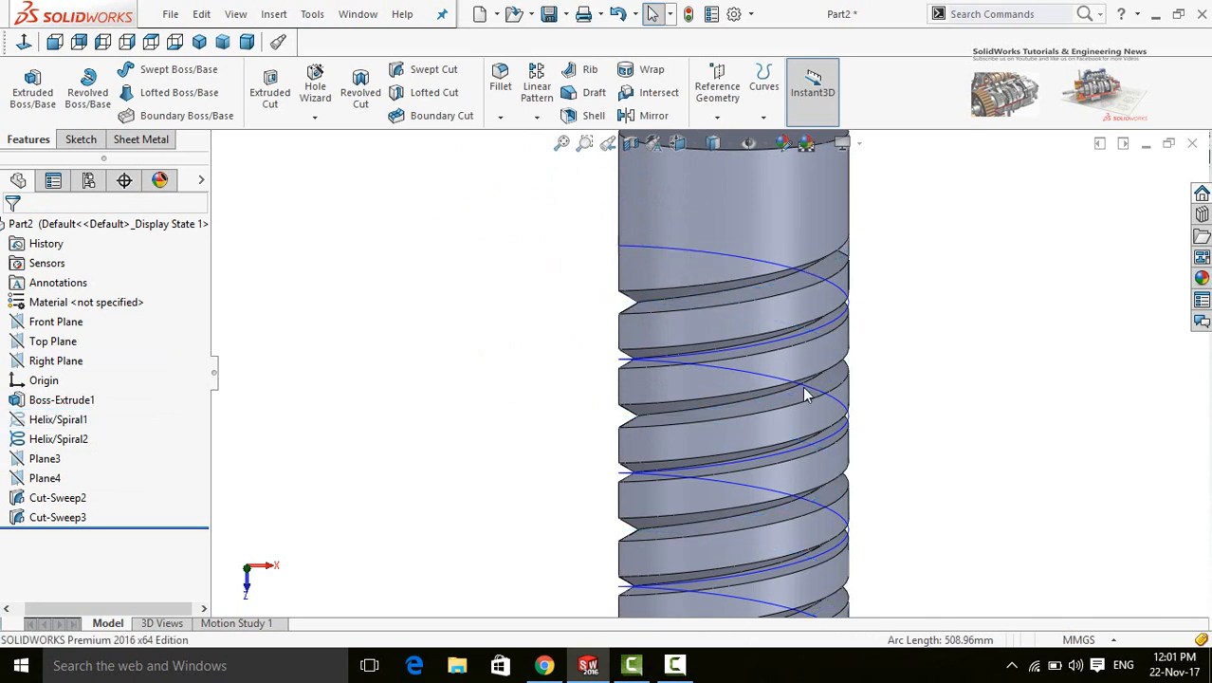
{"action": "left_click", "coordinate": [627, 359]}
{"action": "left_click", "coordinate": [691, 306]}
{"action": "scroll", "coordinate": [554, 400], "scroll_direction": "up", "scroll_amount": 6}
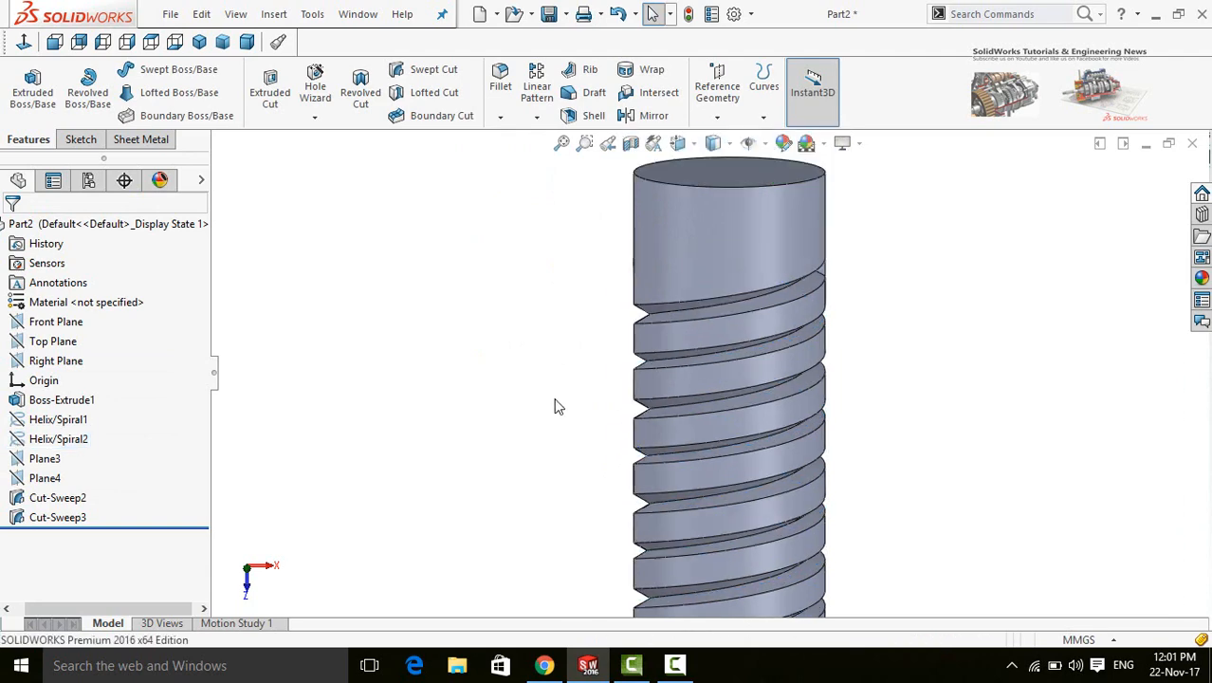
{"action": "middle_click_drag", "start_coordinate": [607, 345], "coordinate": [660, 486]}
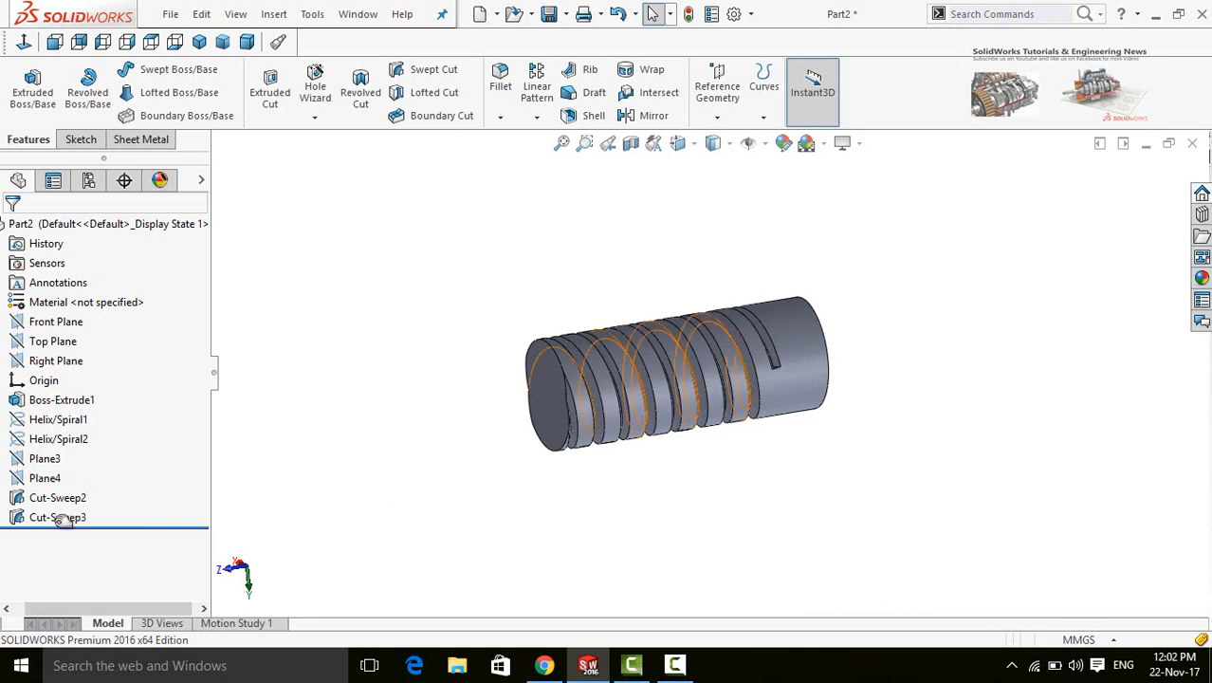
{"action": "scroll", "coordinate": [665, 484], "scroll_direction": "up", "scroll_amount": 3}
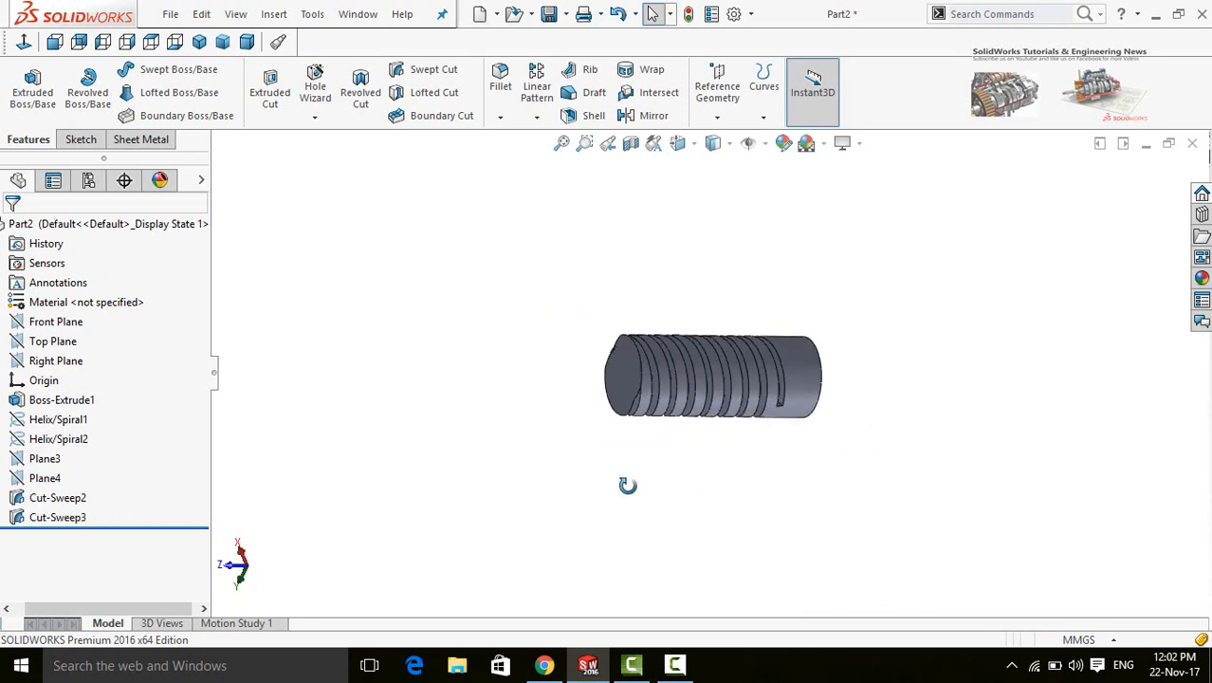
{"action": "middle_click_drag", "start_coordinate": [627, 484], "coordinate": [662, 511]}
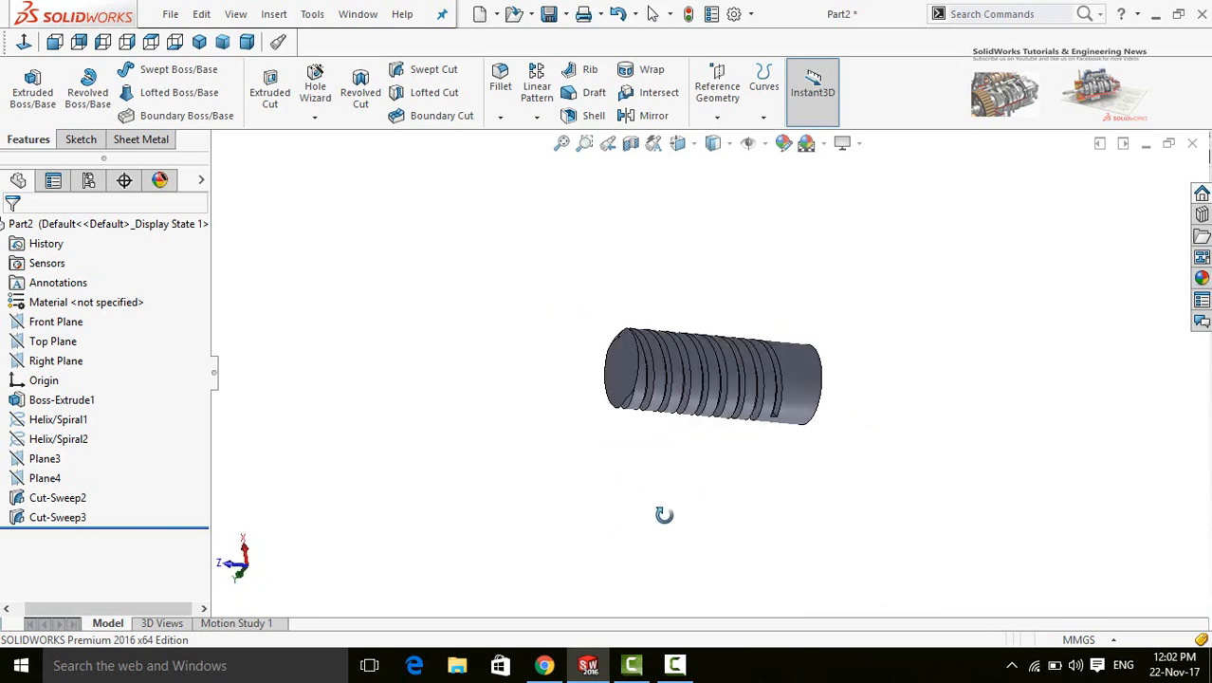
Step: Create a new part document and start a sketch on the Front Plane
{"action": "key", "text": "ctrl+n"}
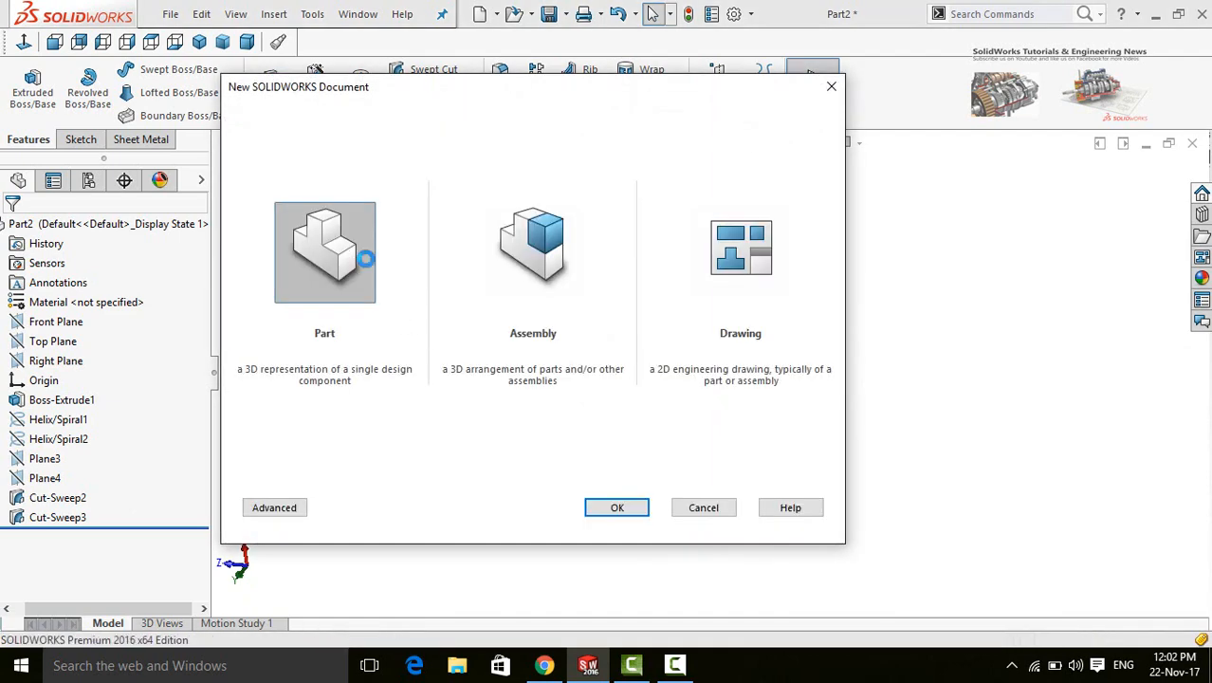
{"action": "double_click", "coordinate": [370, 256]}
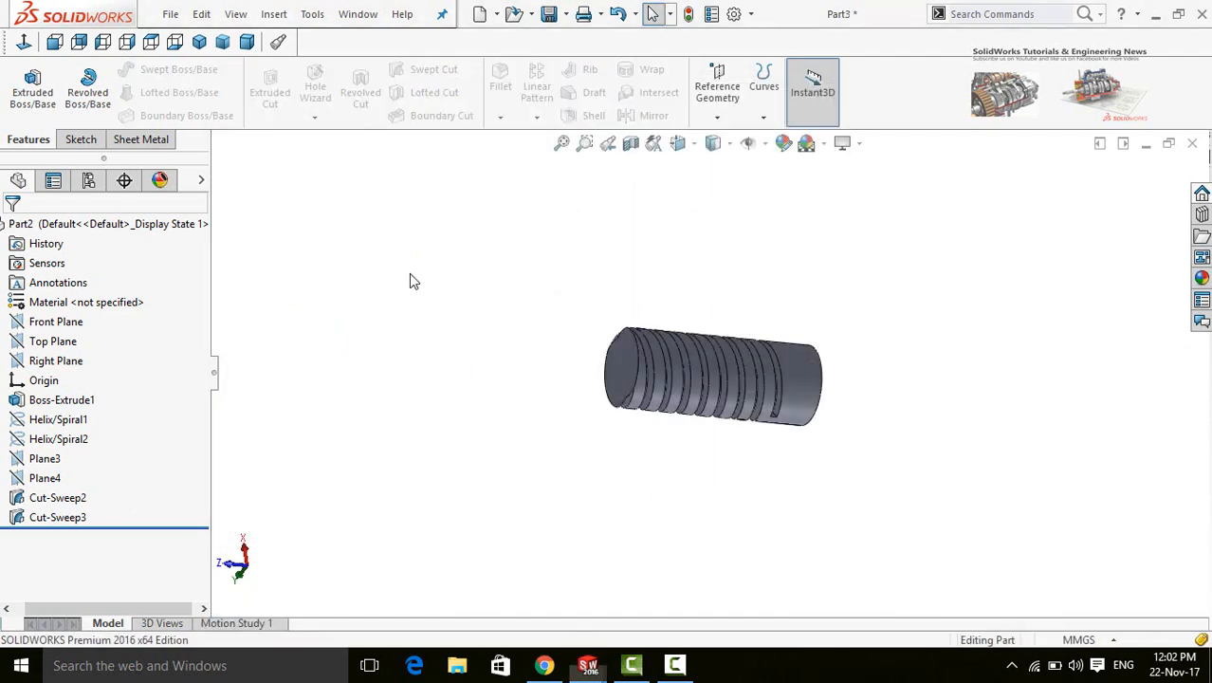
{"action": "left_click", "coordinate": [78, 320]}
{"action": "left_click", "coordinate": [87, 294]}
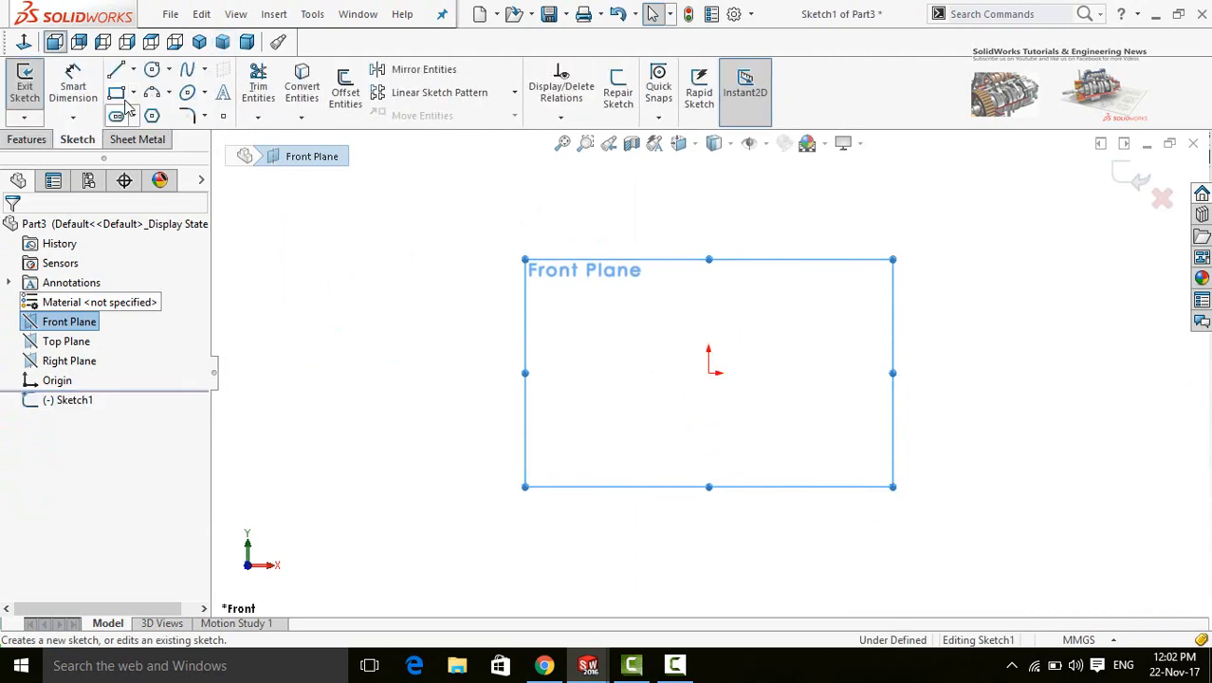
Step: Sketch a circle centred on the origin and set its diameter to 40 mm
{"action": "left_click", "coordinate": [710, 372]}
{"action": "left_click", "coordinate": [708, 436]}
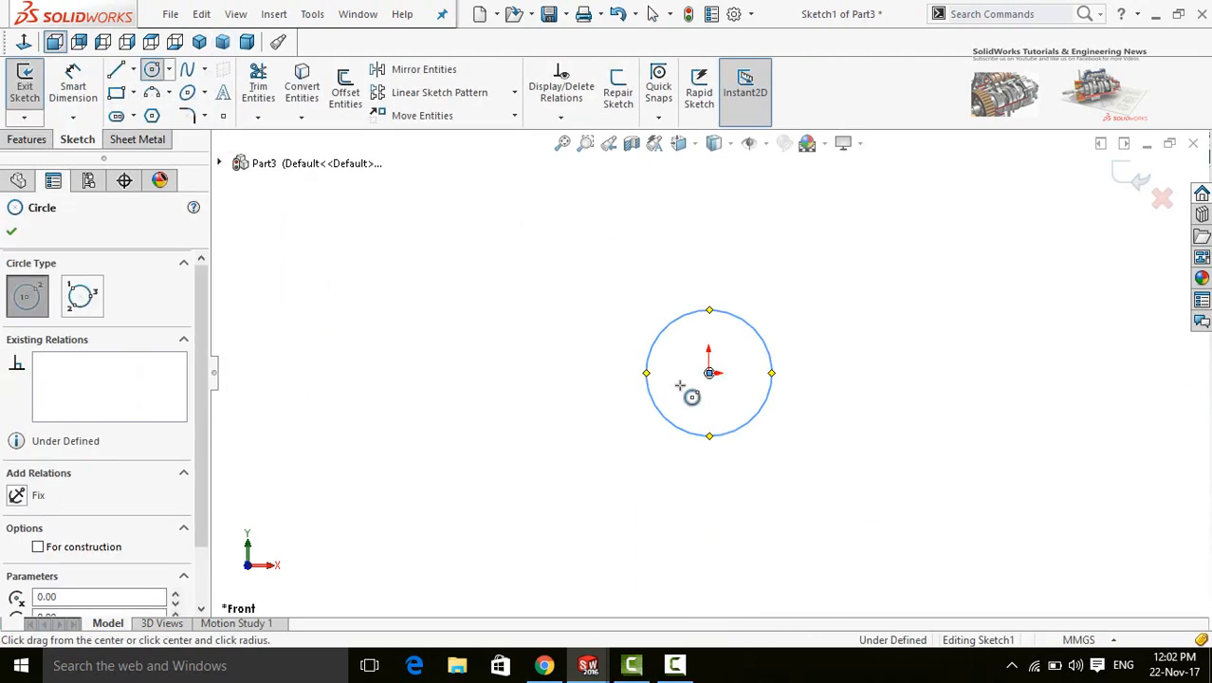
{"action": "left_click", "coordinate": [541, 496]}
{"action": "type", "text": "40"}
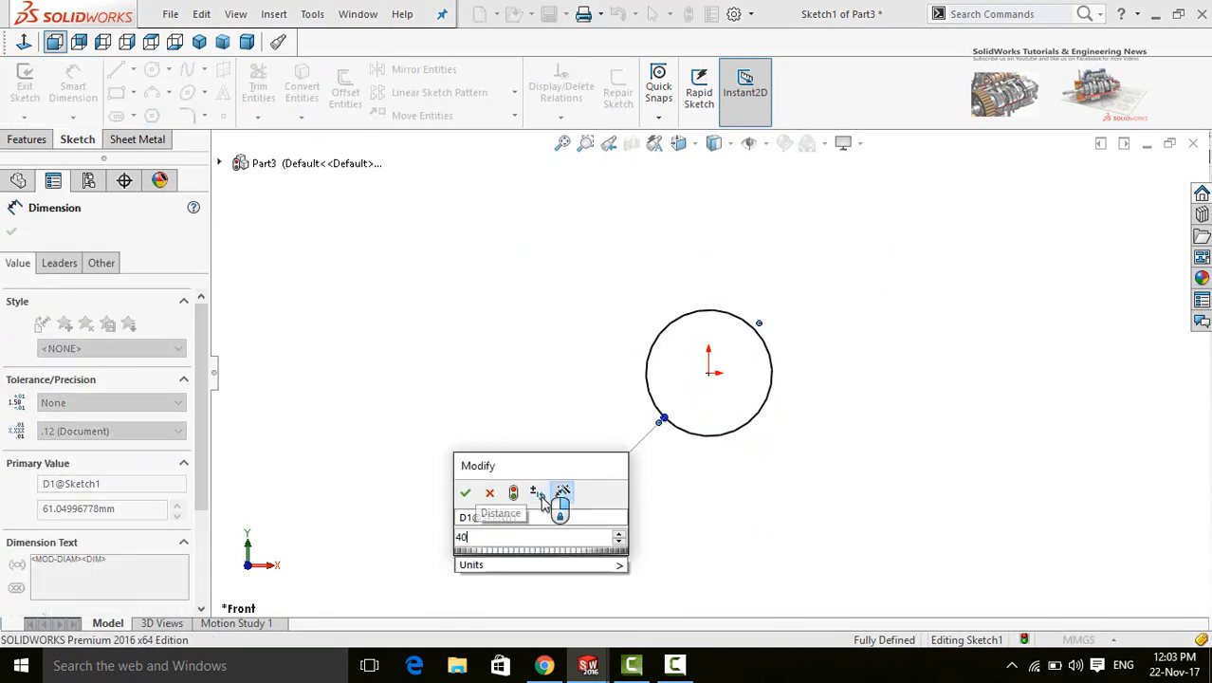
{"action": "key", "text": "Return"}
Step: Extrude the circle as a blind boss 100 mm deep
{"action": "left_click", "coordinate": [28, 140]}
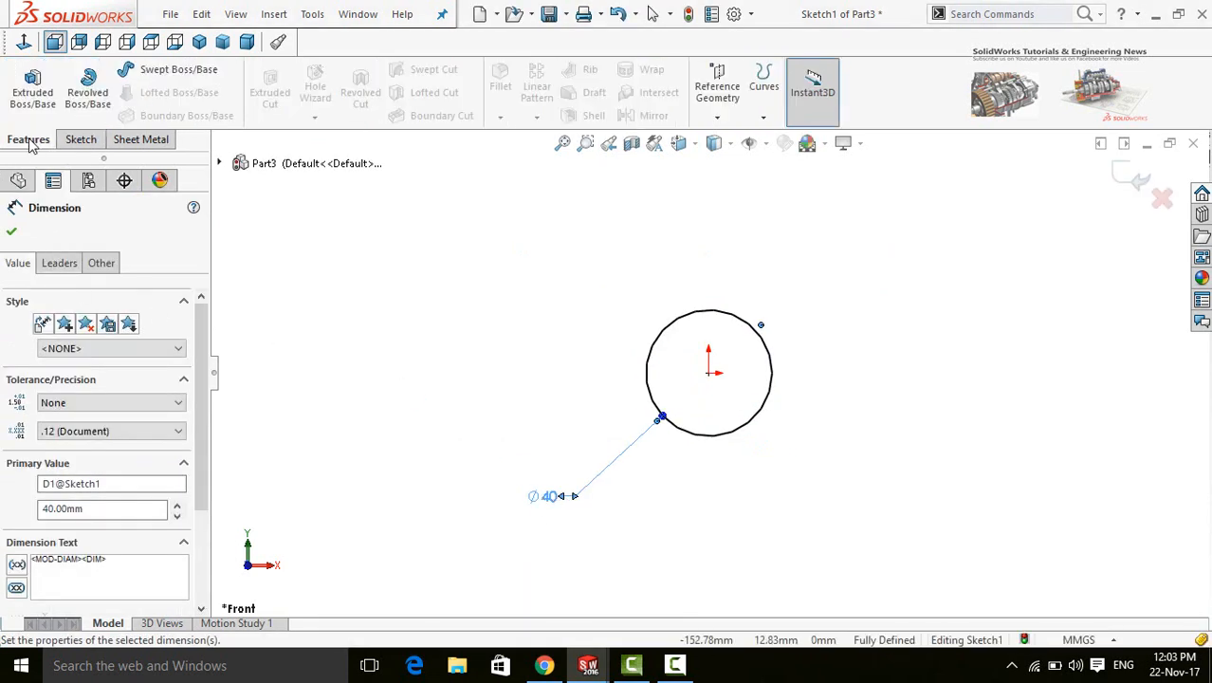
{"action": "left_click", "coordinate": [32, 87]}
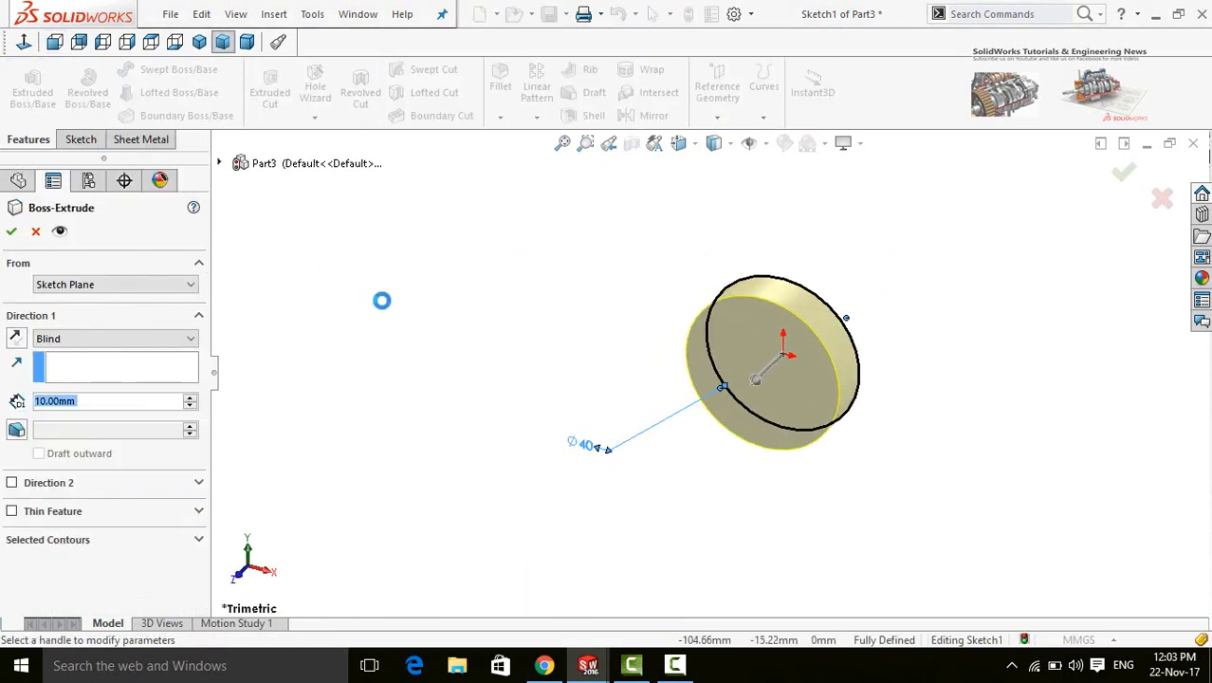
{"action": "type", "text": "100"}
{"action": "key", "text": "Return"}
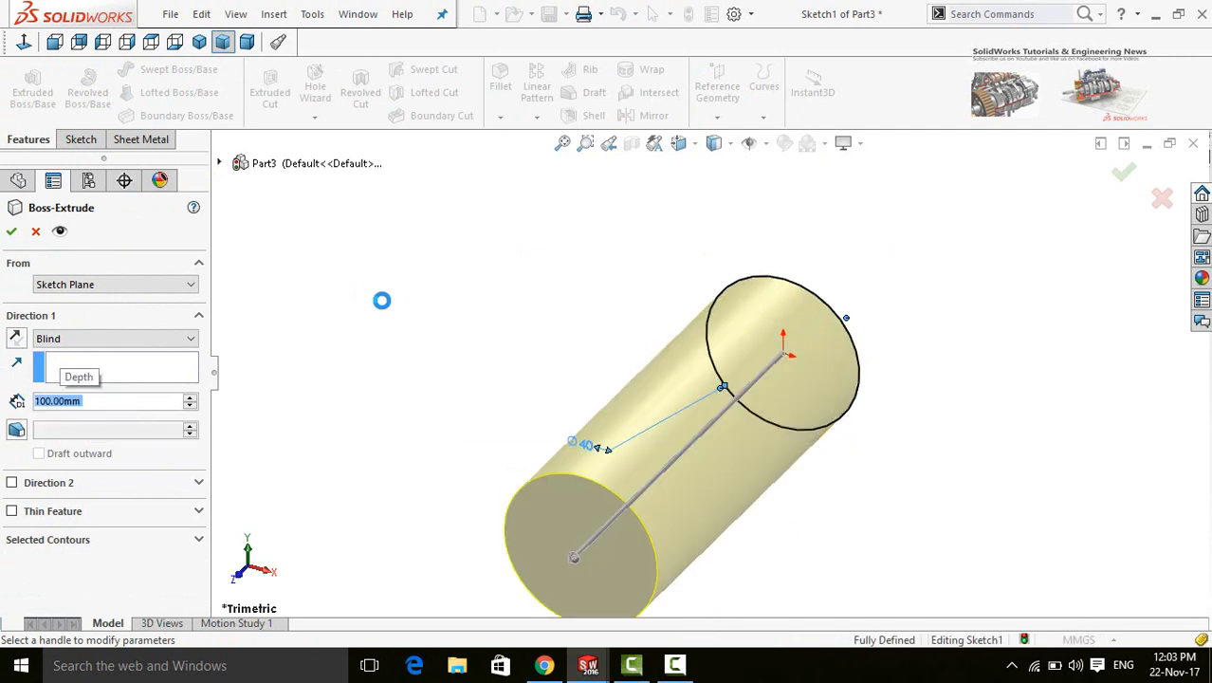
{"action": "left_click", "coordinate": [12, 232]}
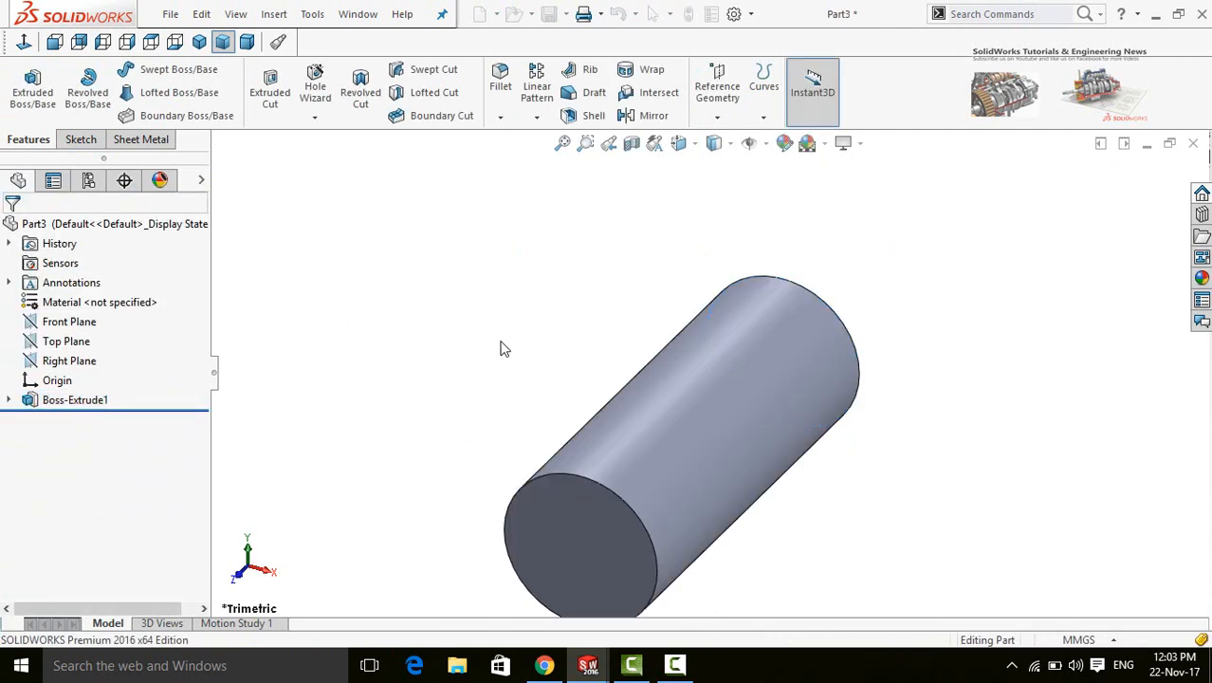
Step: Start a sketch on the cylinder's front end face and convert its circular edge into a sketch circle
{"action": "left_click", "coordinate": [652, 464]}
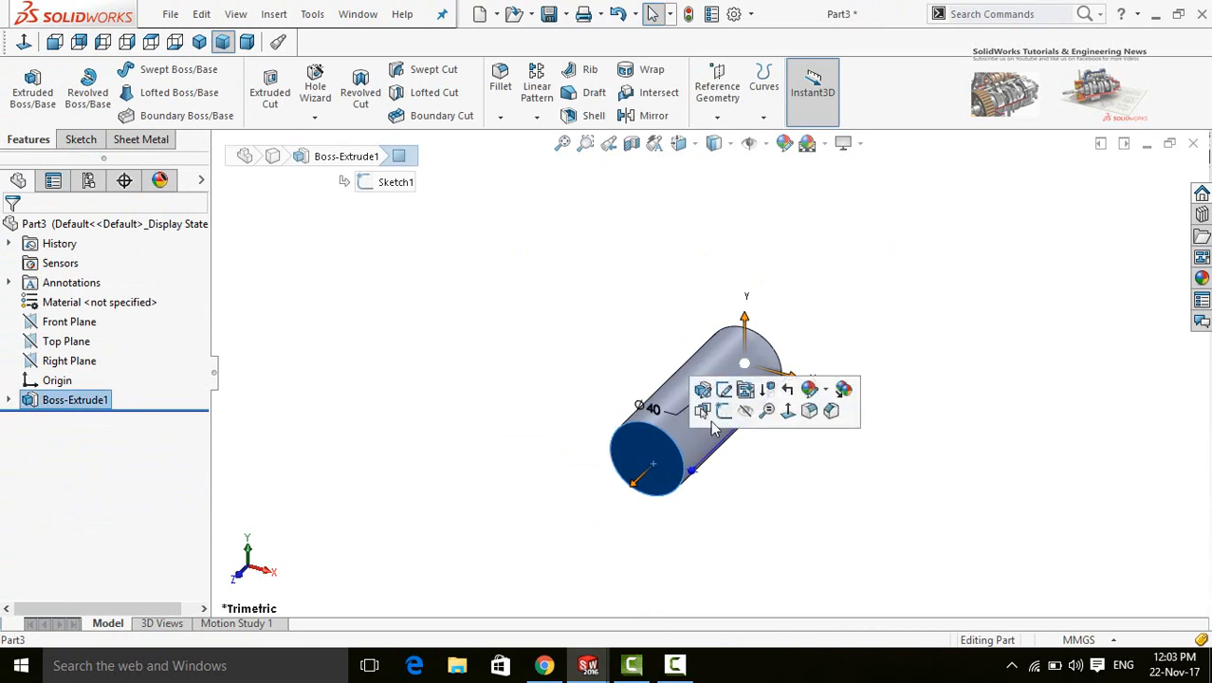
{"action": "left_click", "coordinate": [703, 428]}
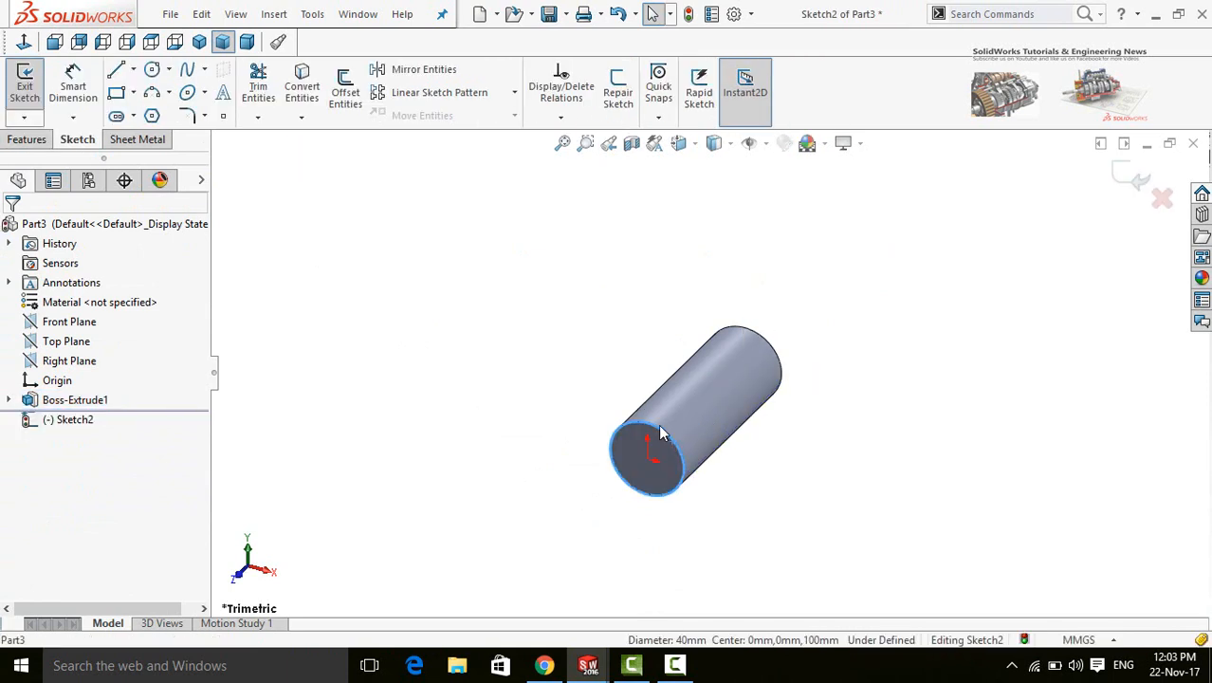
{"action": "left_click", "coordinate": [303, 93]}
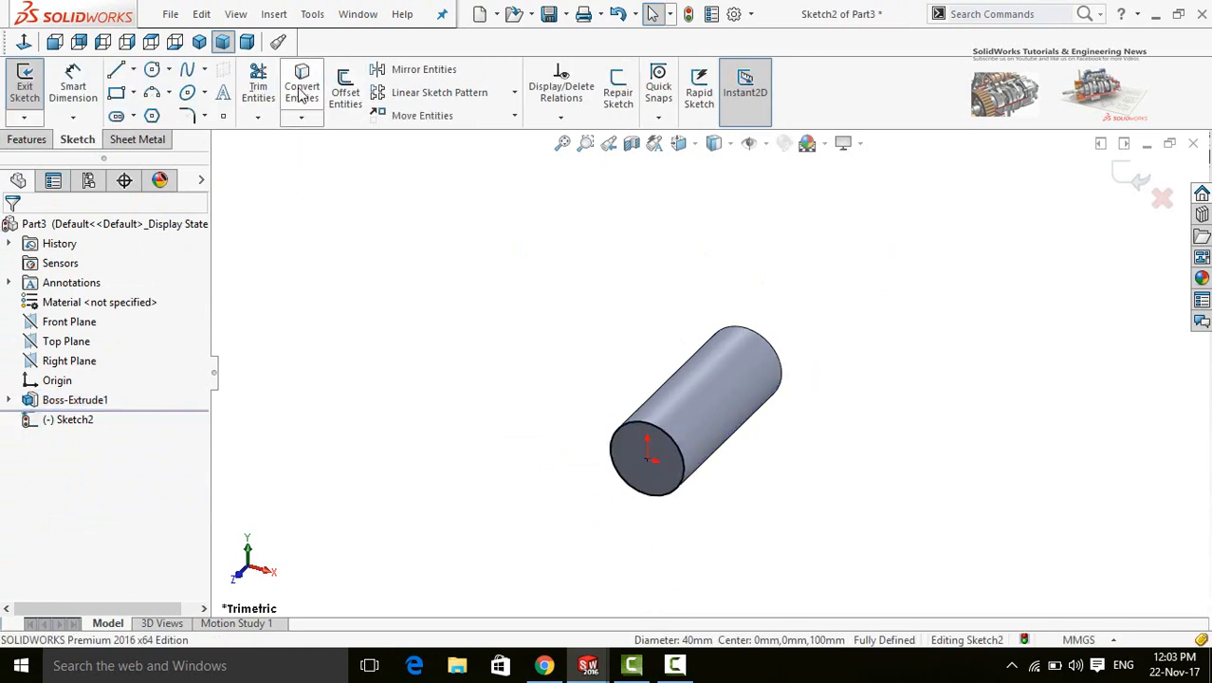
Step: Create a clockwise constant-pitch helix from the circle, 80 mm high with 20 mm pitch, reversed direction and a 180° start angle
{"action": "left_click", "coordinate": [13, 141]}
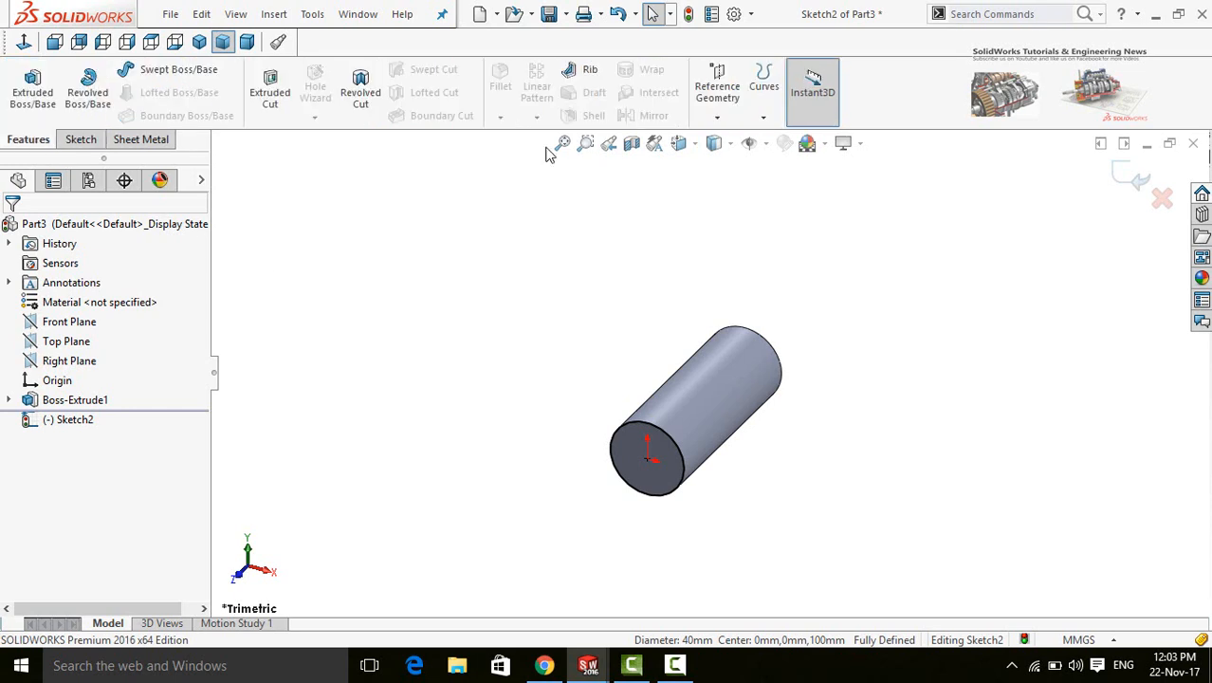
{"action": "left_click", "coordinate": [765, 115]}
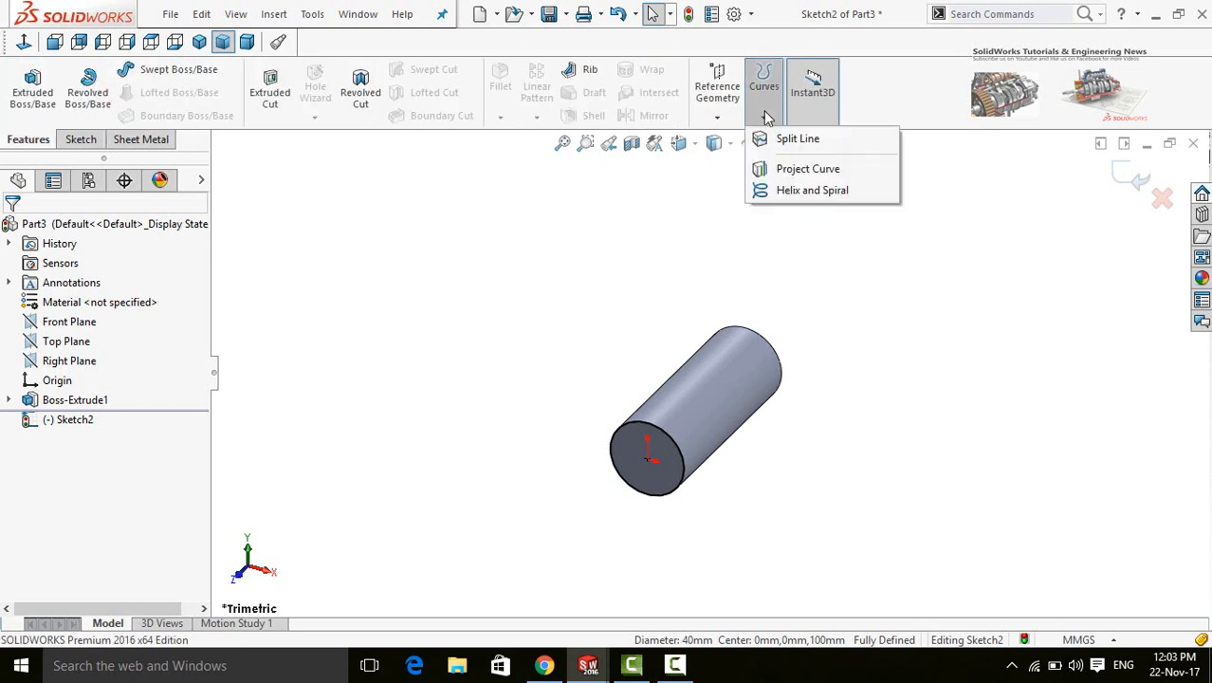
{"action": "left_click", "coordinate": [814, 191]}
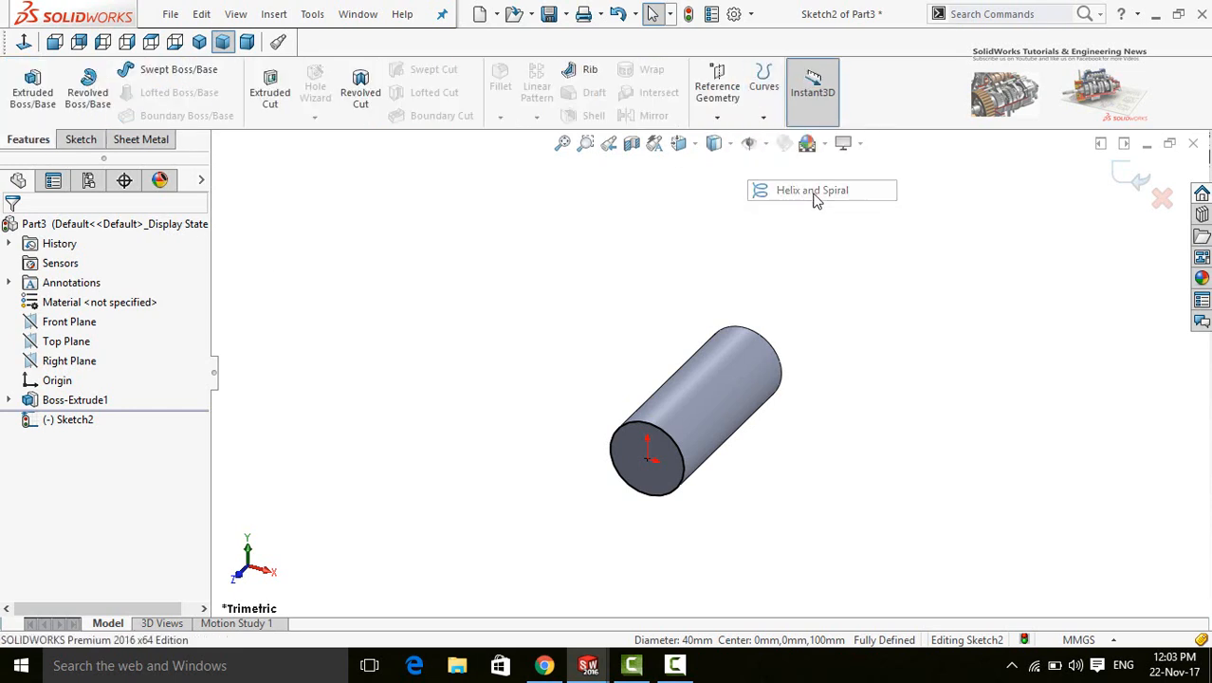
{"action": "middle_click_drag", "start_coordinate": [580, 386], "coordinate": [386, 408]}
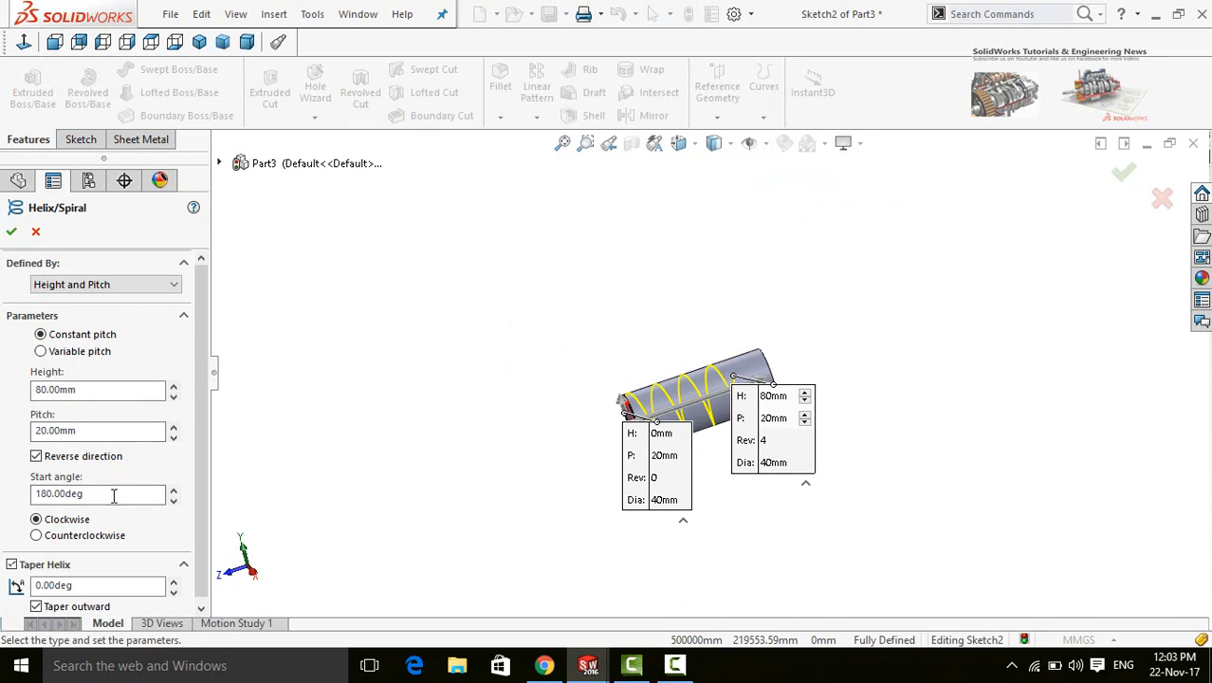
{"action": "left_click", "coordinate": [10, 233]}
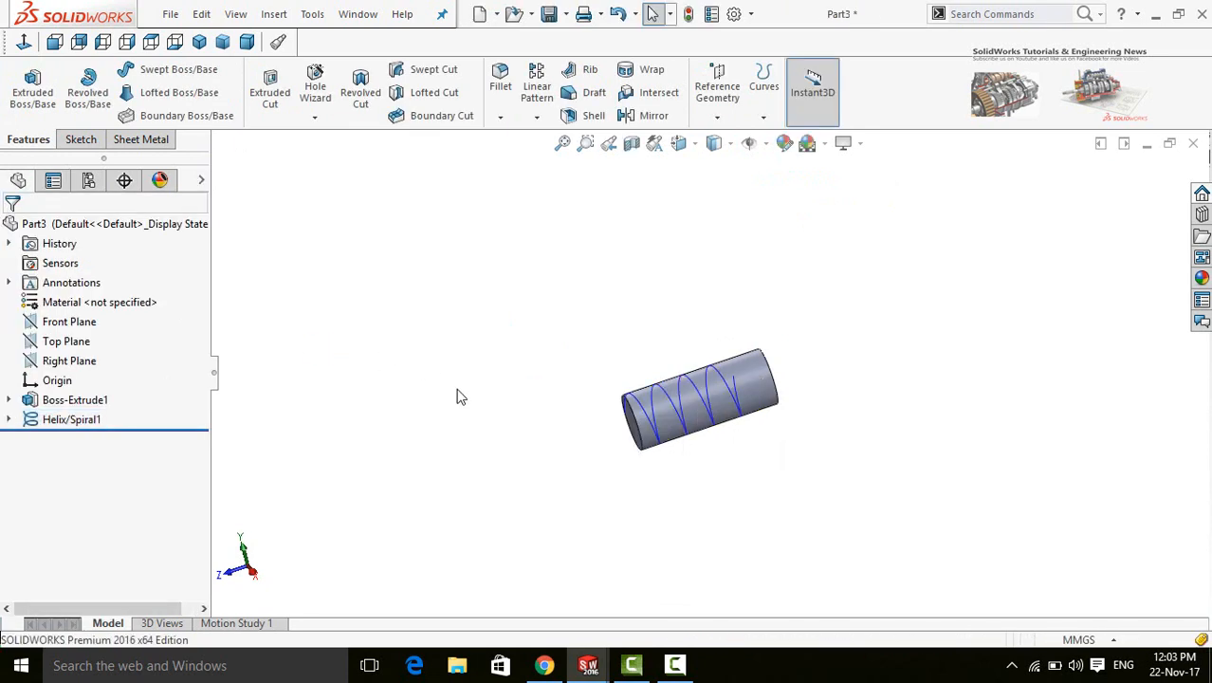
Step: Create a reference plane perpendicular to the helix and coincident with its endpoint on the cylinder
{"action": "left_click", "coordinate": [717, 115]}
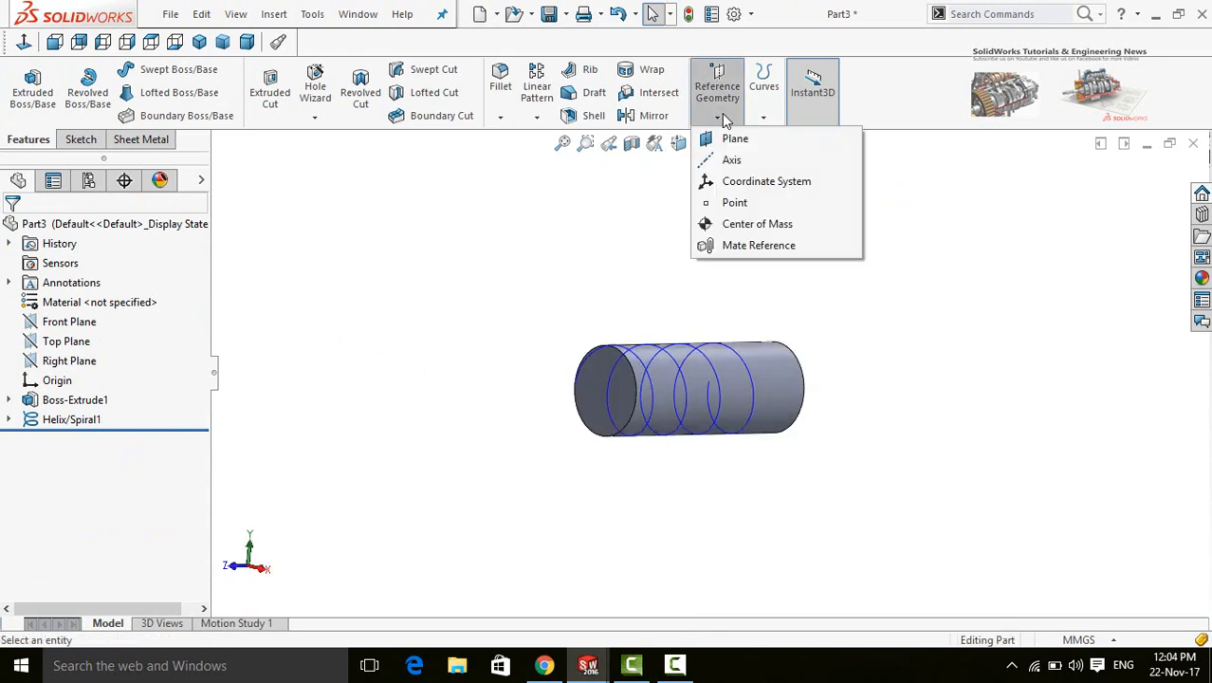
{"action": "left_click", "coordinate": [730, 139]}
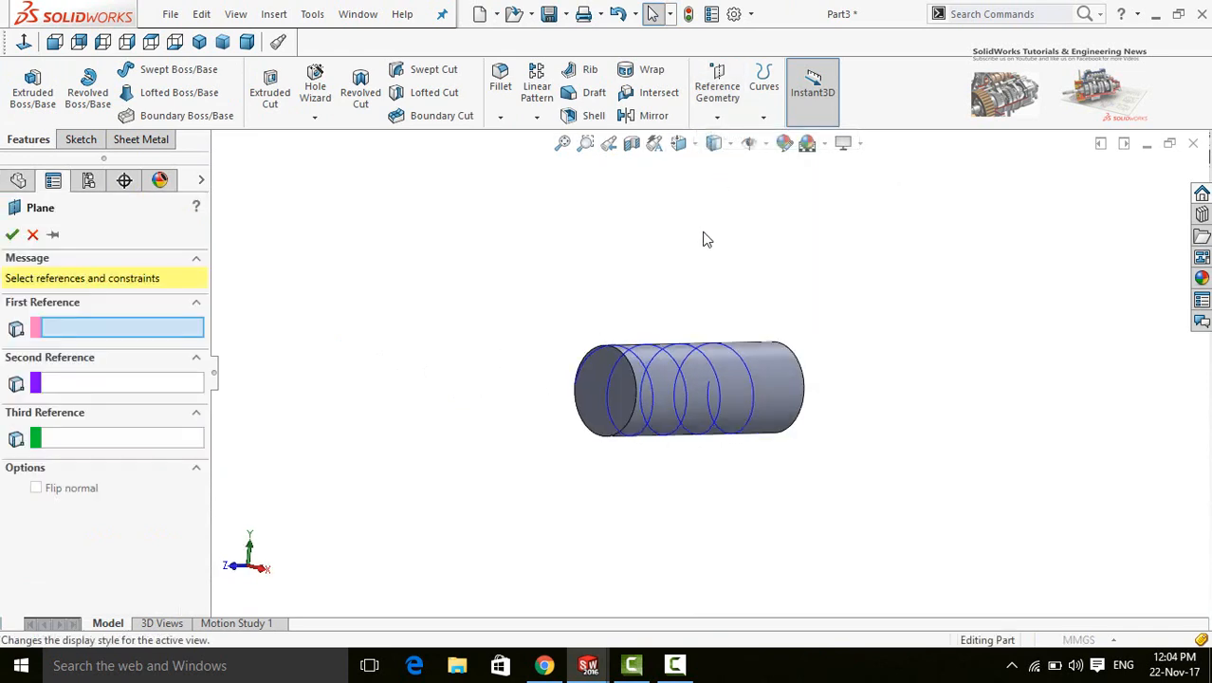
{"action": "left_click", "coordinate": [741, 360]}
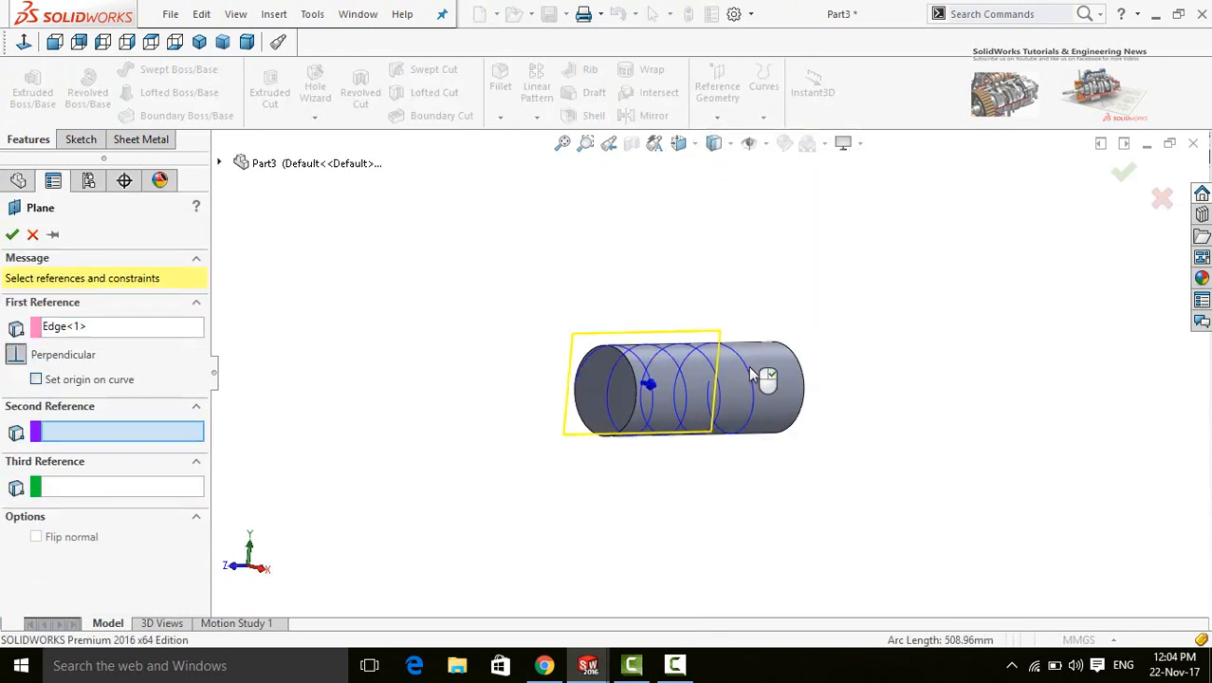
{"action": "middle_click_drag", "start_coordinate": [722, 493], "coordinate": [663, 612]}
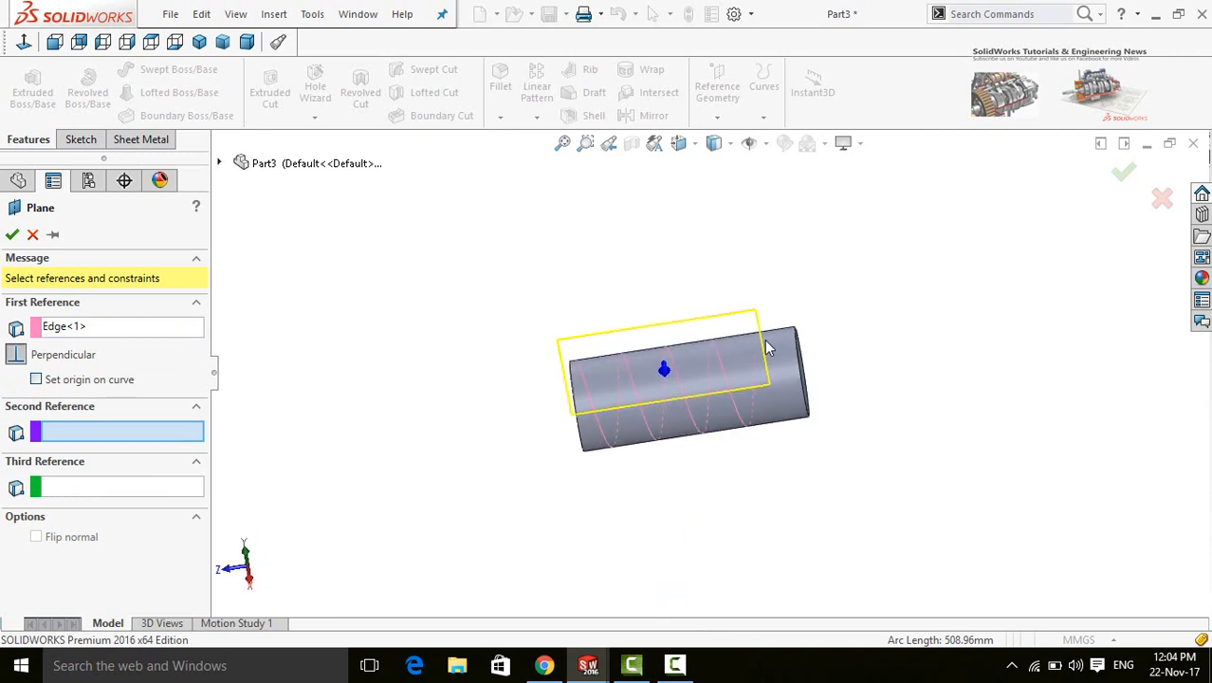
{"action": "scroll", "coordinate": [766, 343], "scroll_direction": "down", "scroll_amount": 6}
{"action": "left_click", "coordinate": [703, 384]}
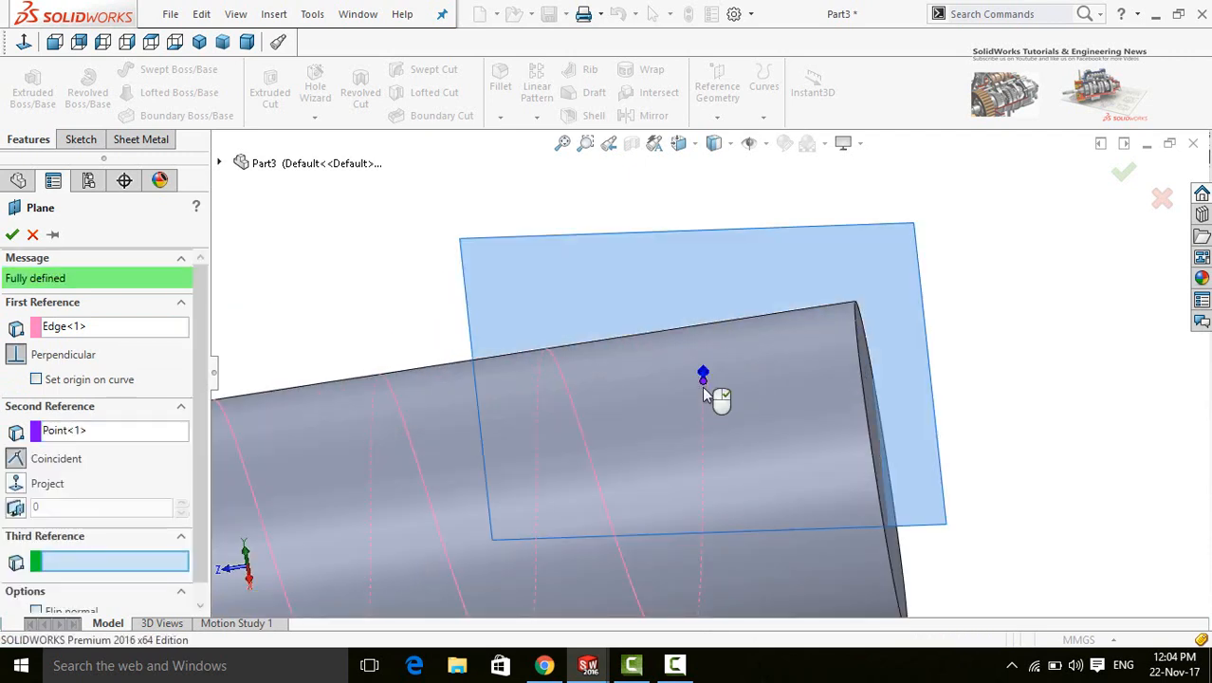
{"action": "scroll", "coordinate": [704, 406], "scroll_direction": "up", "scroll_amount": 5}
{"action": "left_click", "coordinate": [12, 235]}
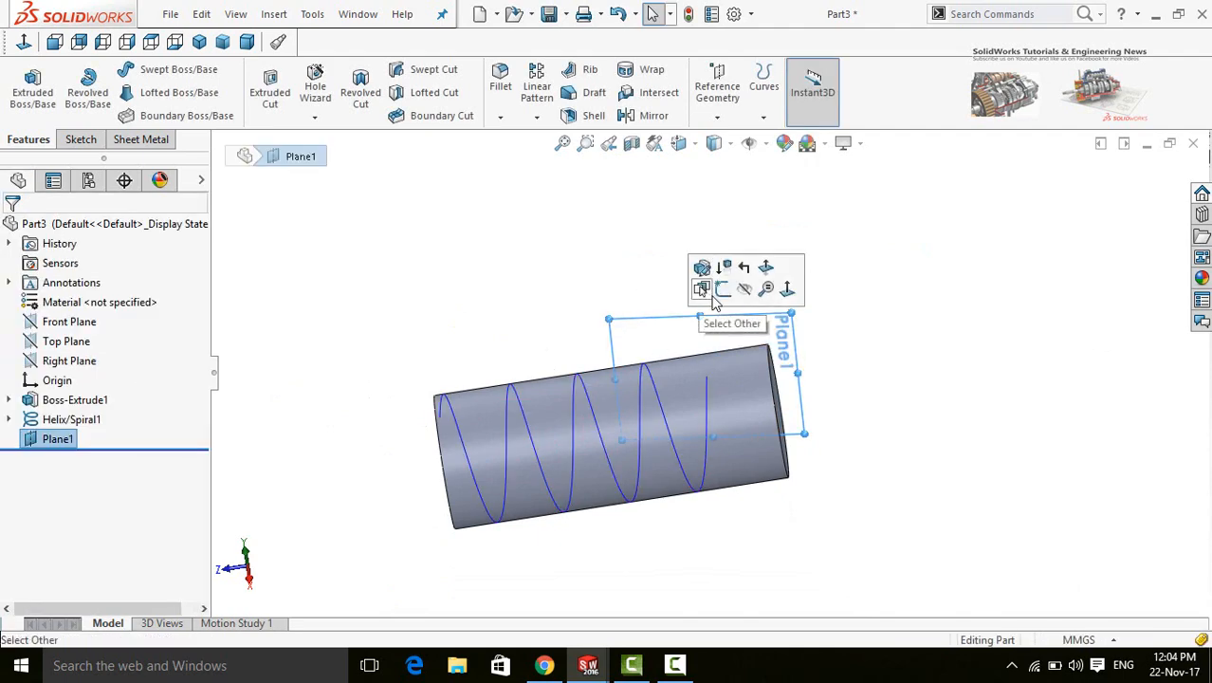
Step: On the new plane, sketch a three-sided polygon centred on the helix end, with sides about 8 mm long
{"action": "left_click", "coordinate": [723, 288]}
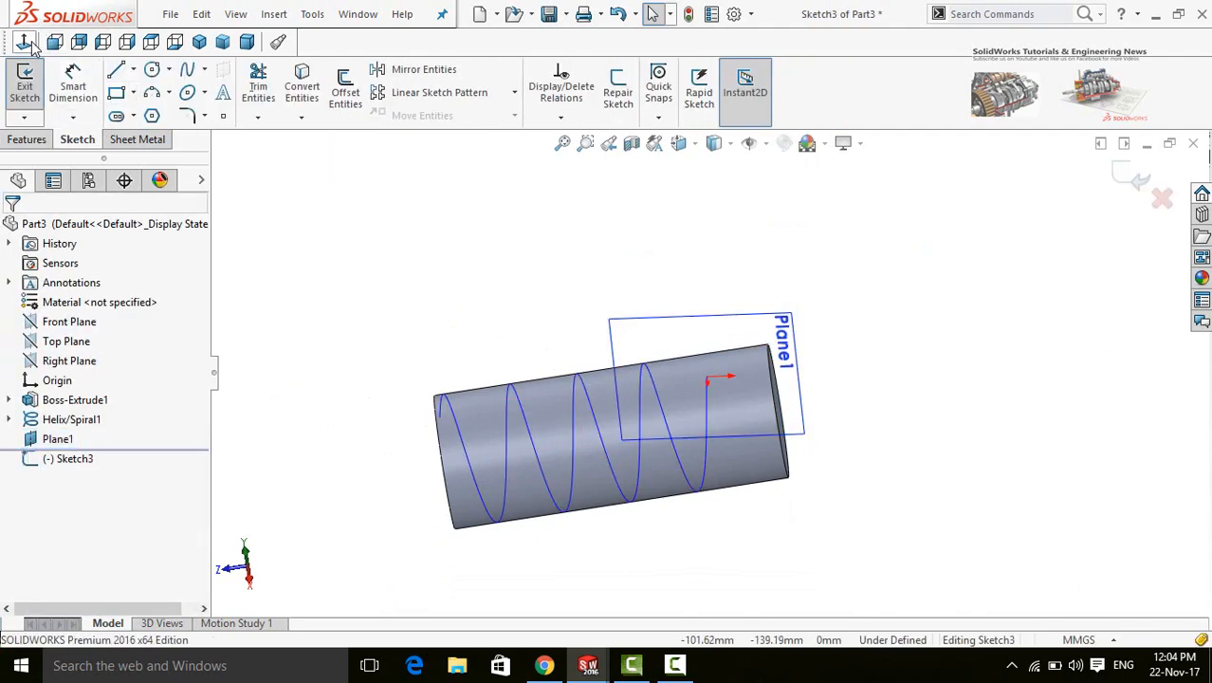
{"action": "left_click", "coordinate": [152, 116]}
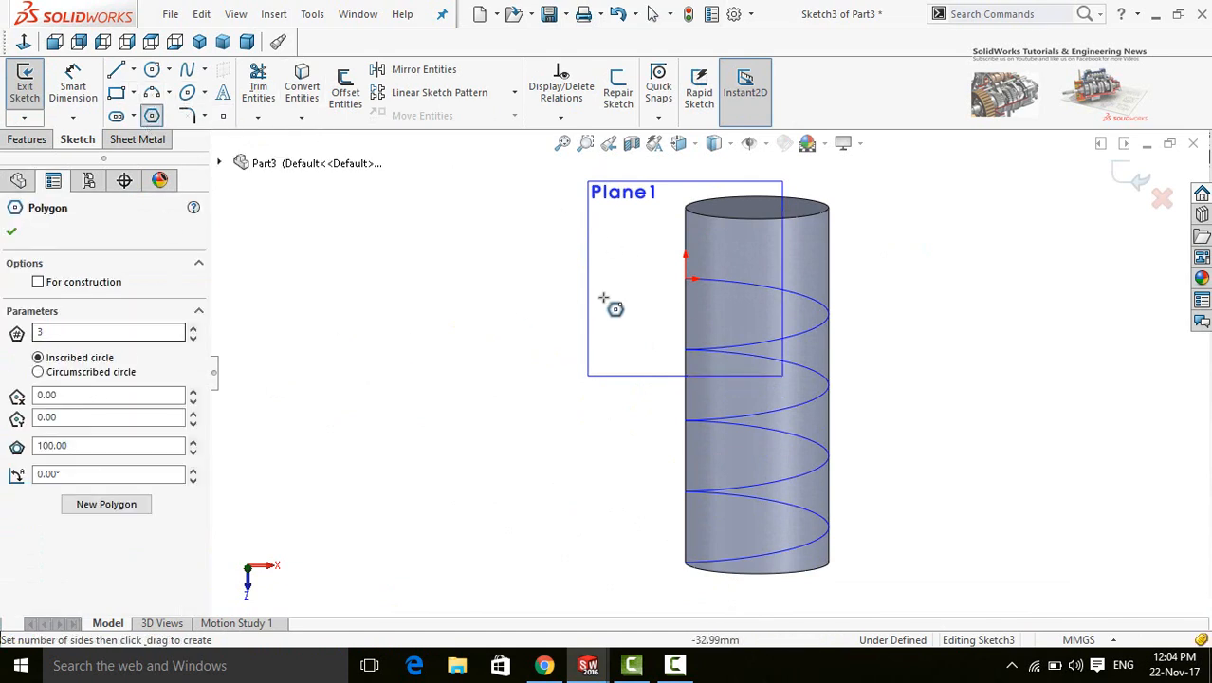
{"action": "scroll", "coordinate": [664, 322], "scroll_direction": "down", "scroll_amount": 8}
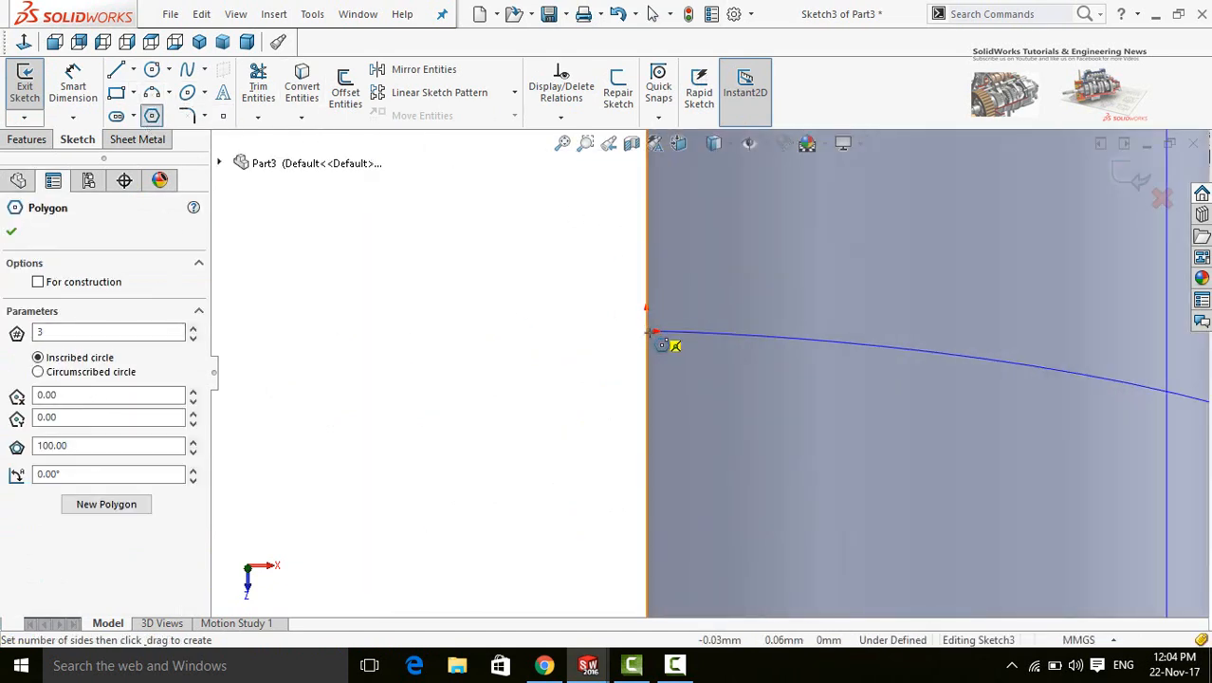
{"action": "left_click", "coordinate": [646, 332]}
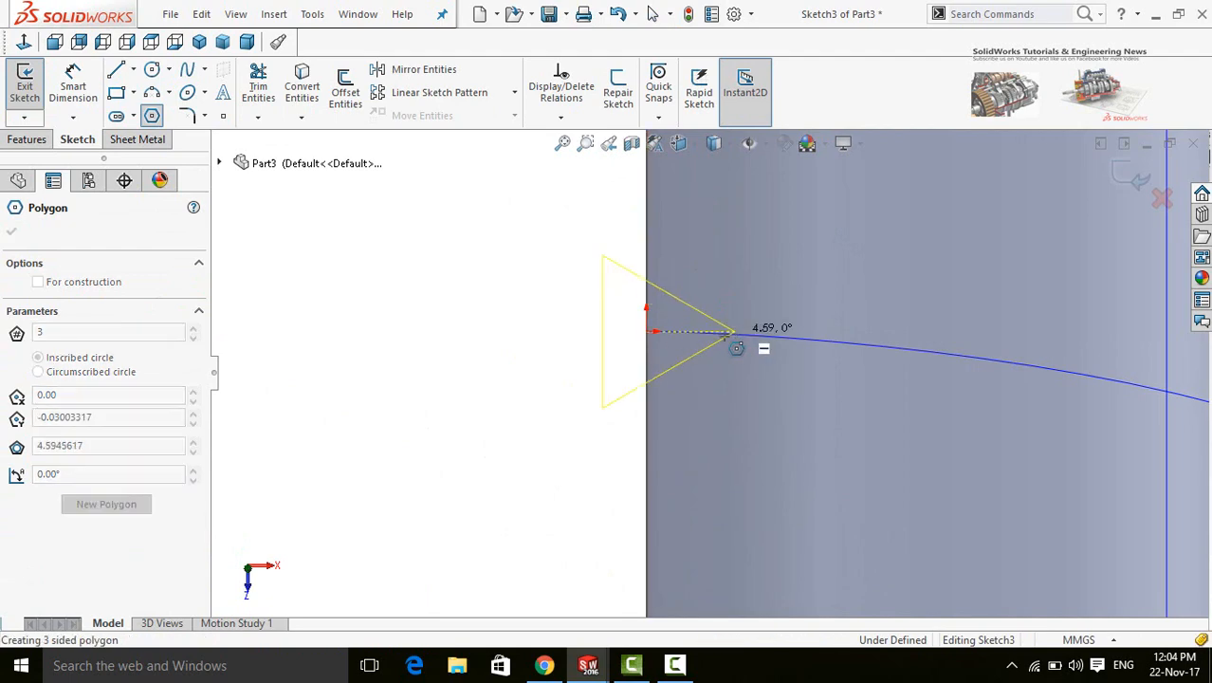
{"action": "left_click", "coordinate": [734, 331]}
Step: Dimension the triangle's outer vertical side and set it to 6 mm
{"action": "right_click_drag", "start_coordinate": [486, 261], "coordinate": [486, 213]}
{"action": "left_click", "coordinate": [603, 379]}
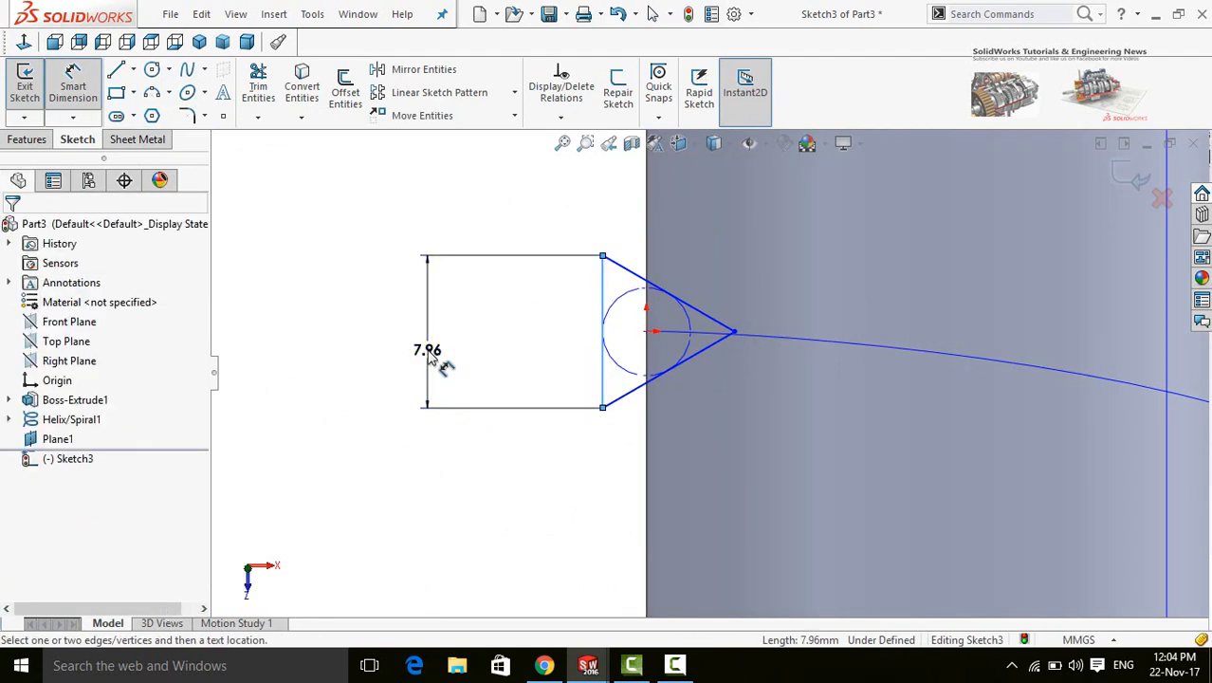
{"action": "left_click", "coordinate": [429, 355]}
{"action": "type", "text": "6"}
{"action": "left_click", "coordinate": [350, 345]}
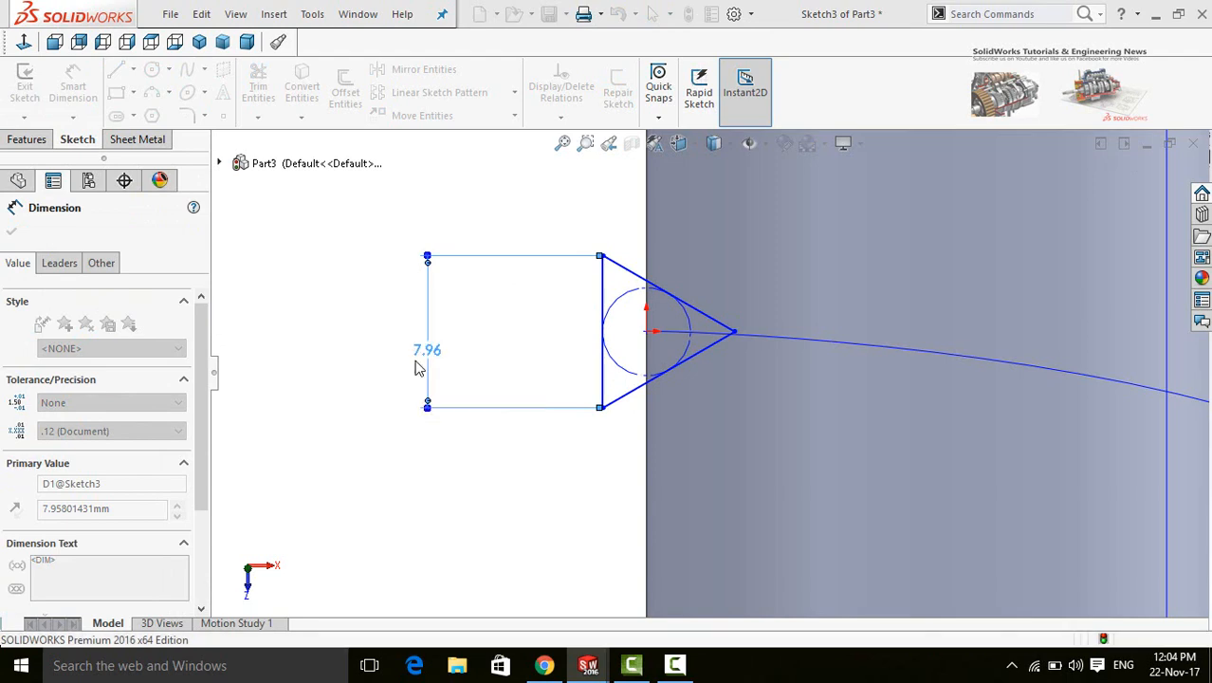
{"action": "scroll", "coordinate": [474, 398], "scroll_direction": "up", "scroll_amount": 3}
{"action": "left_click", "coordinate": [11, 228]}
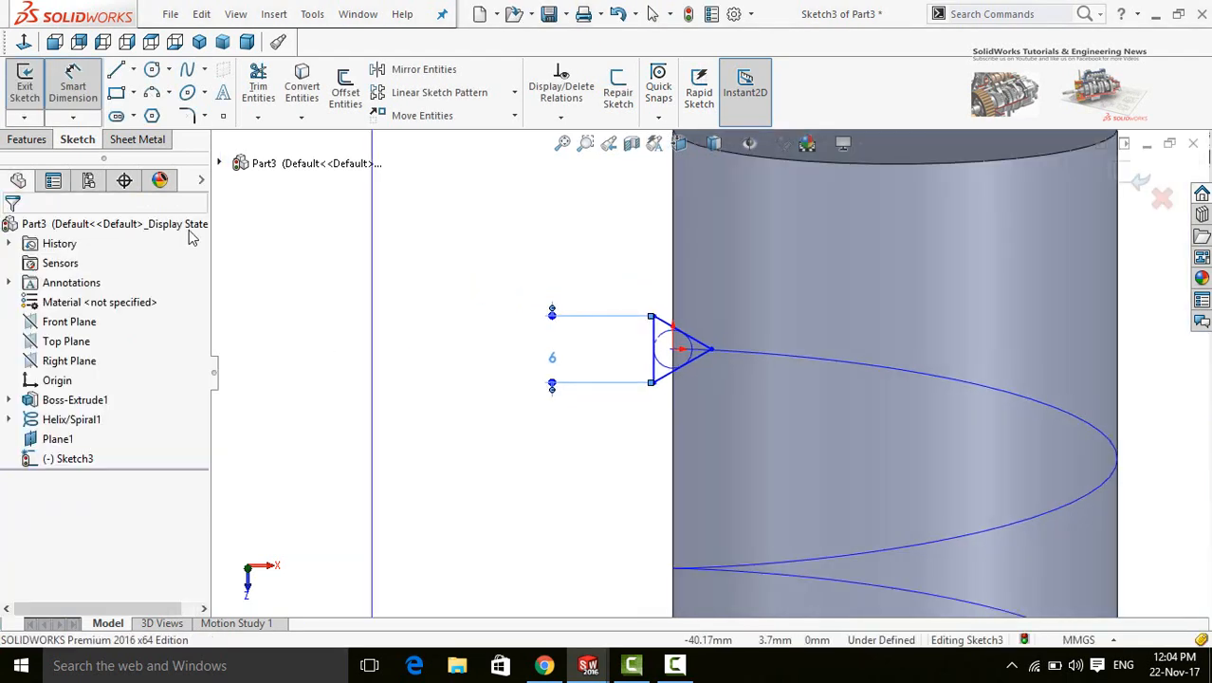
Step: Close the triangle sketch and hide Plane1
{"action": "left_click", "coordinate": [1140, 180]}
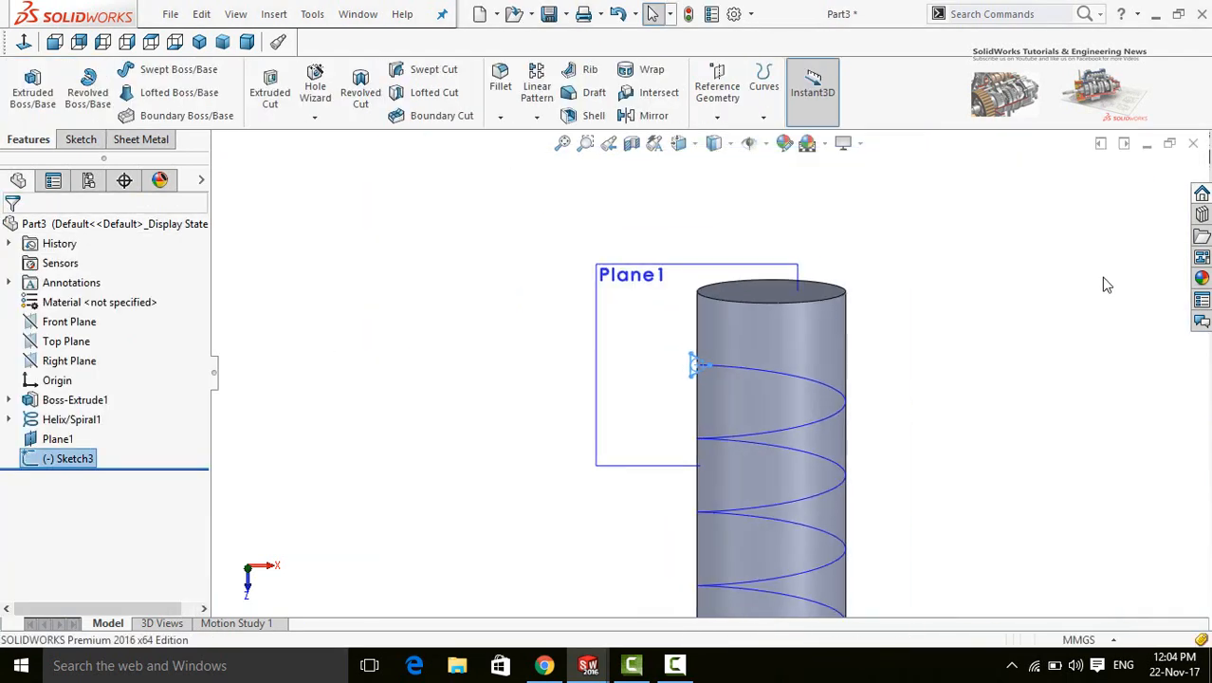
{"action": "left_click", "coordinate": [637, 307]}
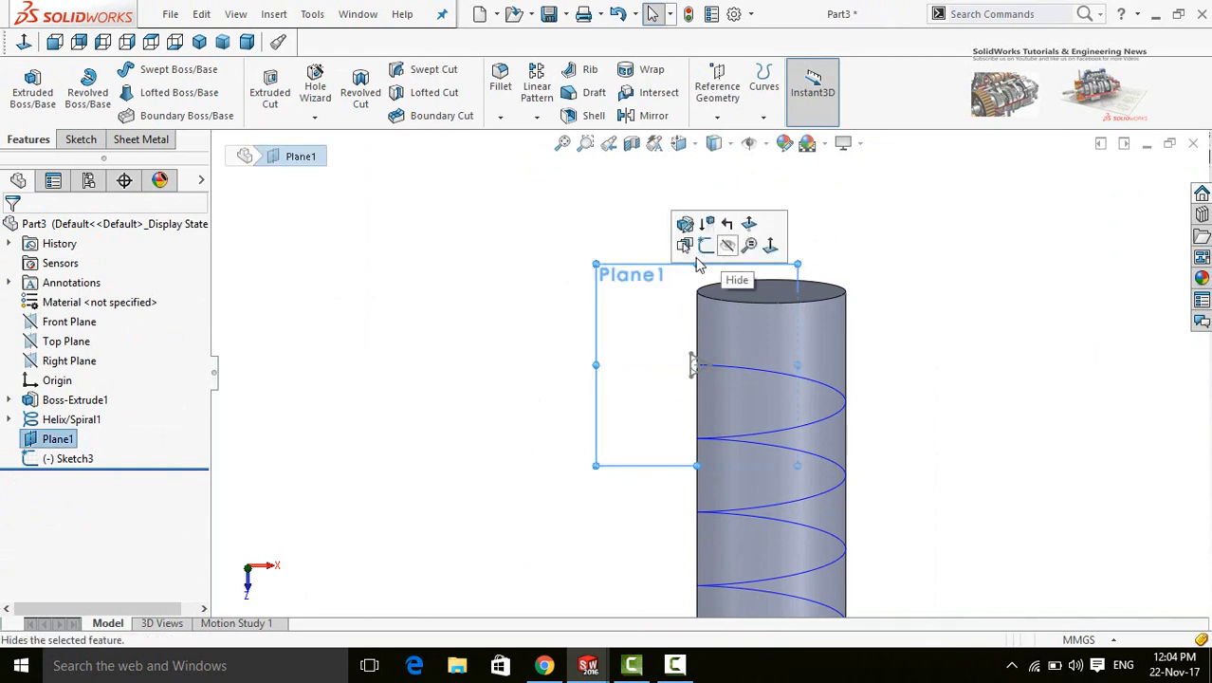
{"action": "left_click", "coordinate": [727, 257]}
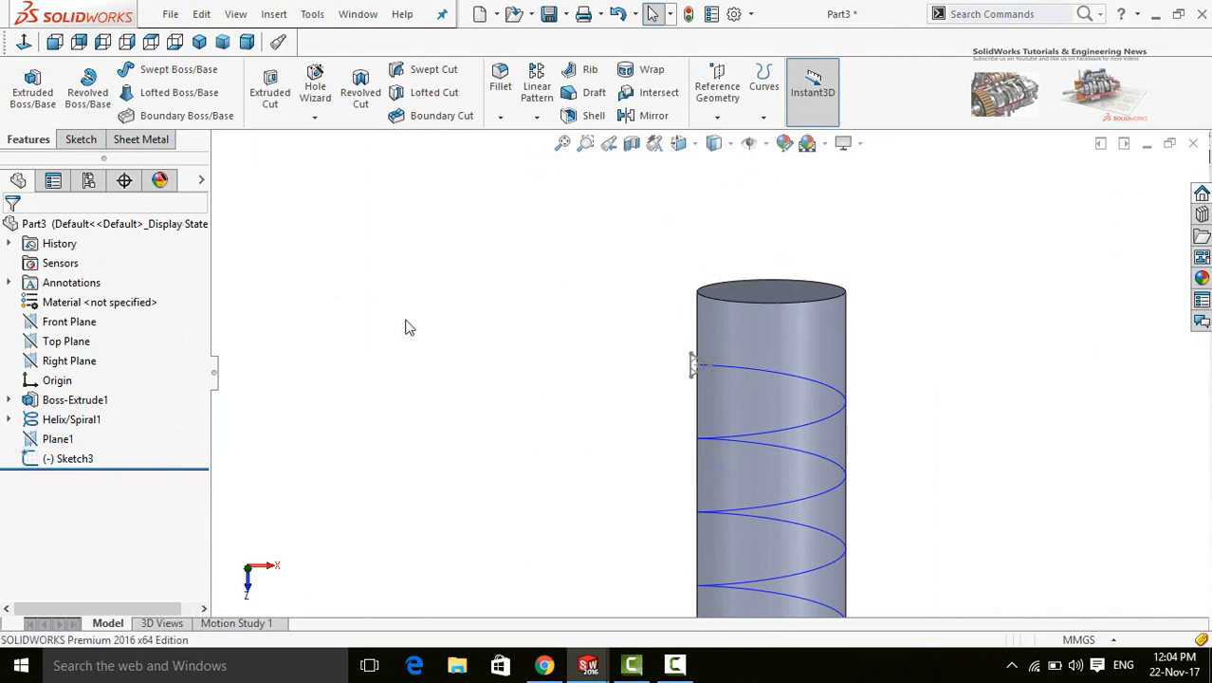
Step: Cut the thread groove into the cylinder with a Swept Cut, using the triangle sketch as profile and the helix as path
{"action": "left_click", "coordinate": [426, 76]}
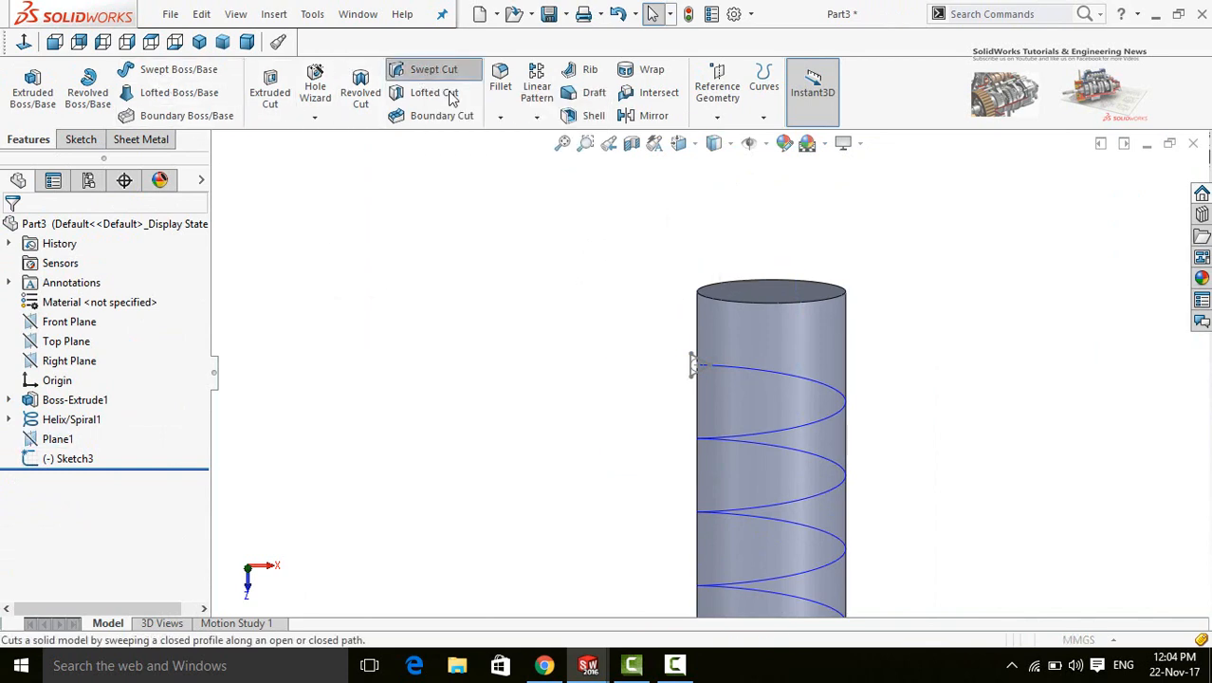
{"action": "scroll", "coordinate": [682, 355], "scroll_direction": "down", "scroll_amount": 3}
{"action": "left_click", "coordinate": [703, 366]}
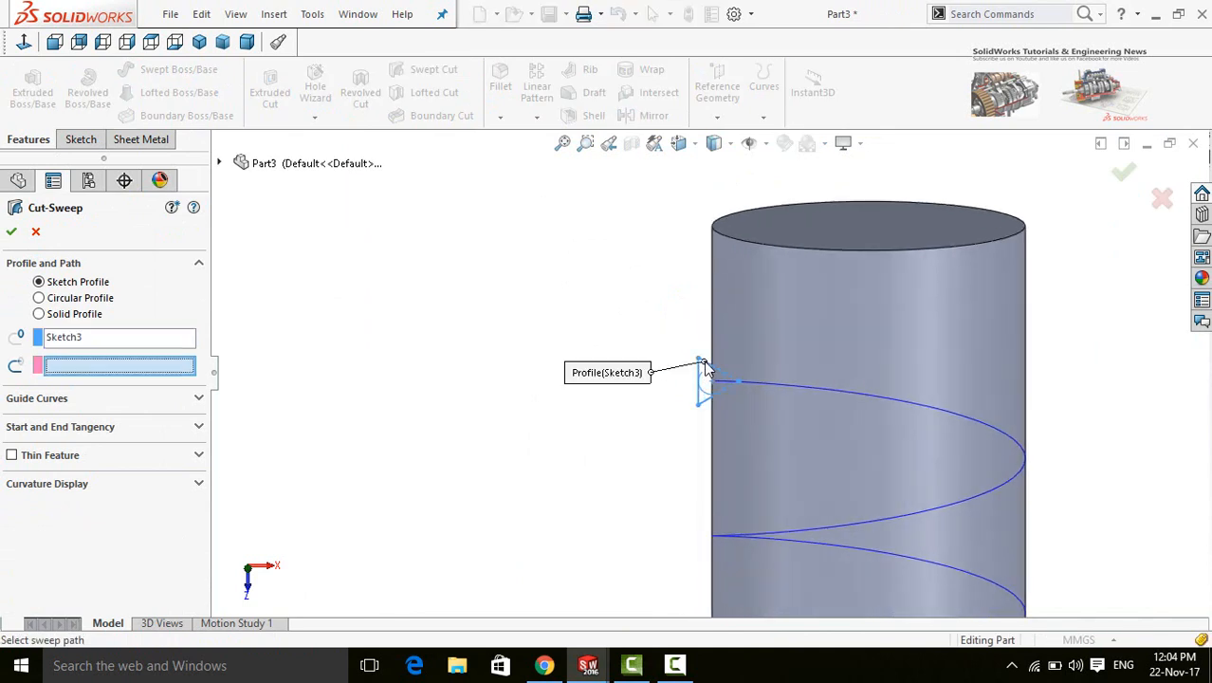
{"action": "left_click", "coordinate": [794, 393]}
{"action": "scroll", "coordinate": [706, 398], "scroll_direction": "up", "scroll_amount": 3}
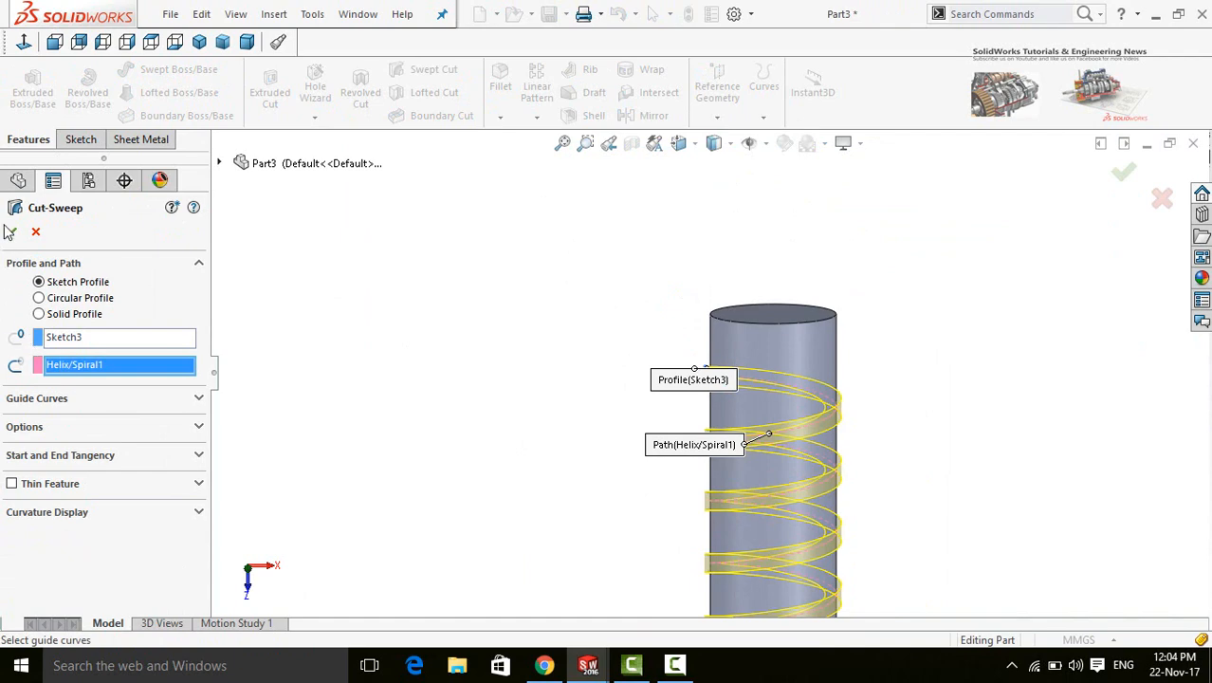
{"action": "scroll", "coordinate": [614, 446], "scroll_direction": "up", "scroll_amount": 2}
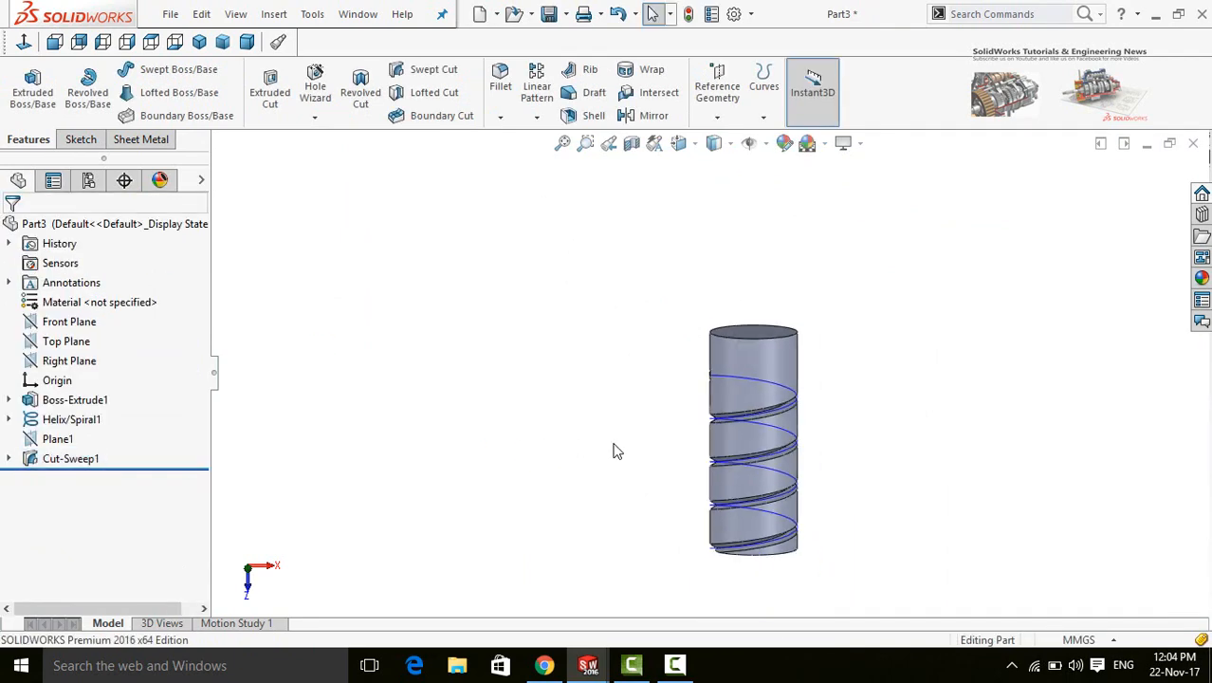
Step: Hide the helix curve on the grooved cylinder
{"action": "scroll", "coordinate": [697, 413], "scroll_direction": "down", "scroll_amount": 4}
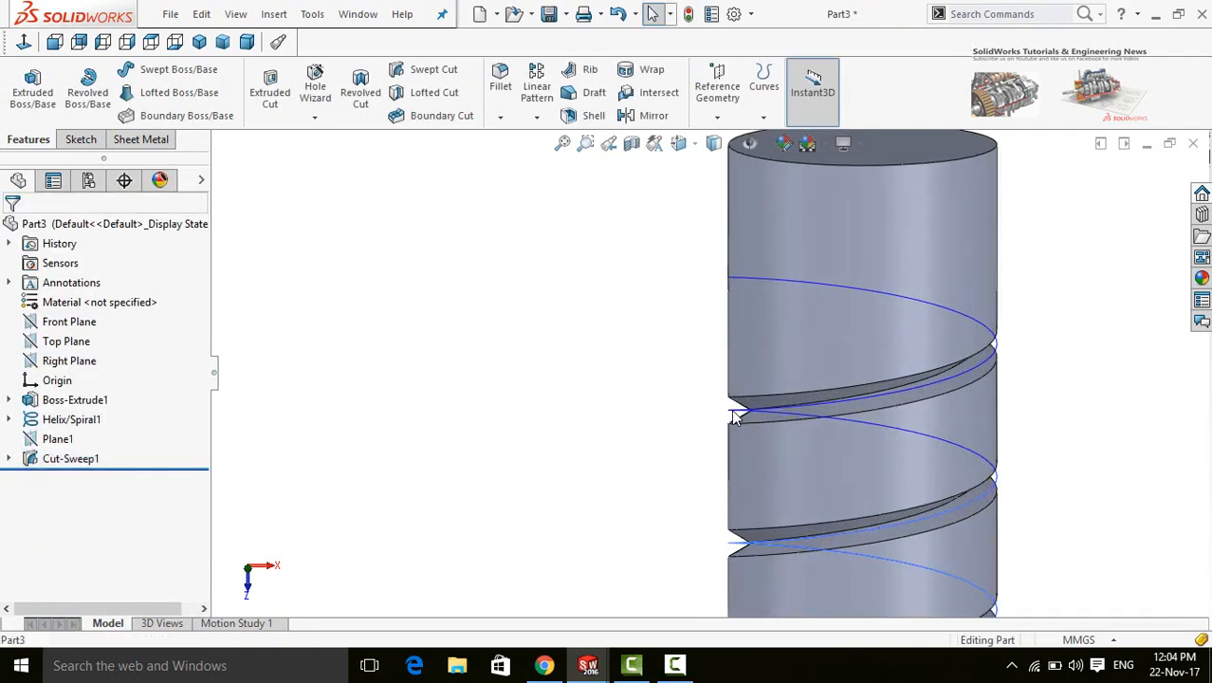
{"action": "left_click", "coordinate": [740, 414]}
{"action": "left_click", "coordinate": [543, 427]}
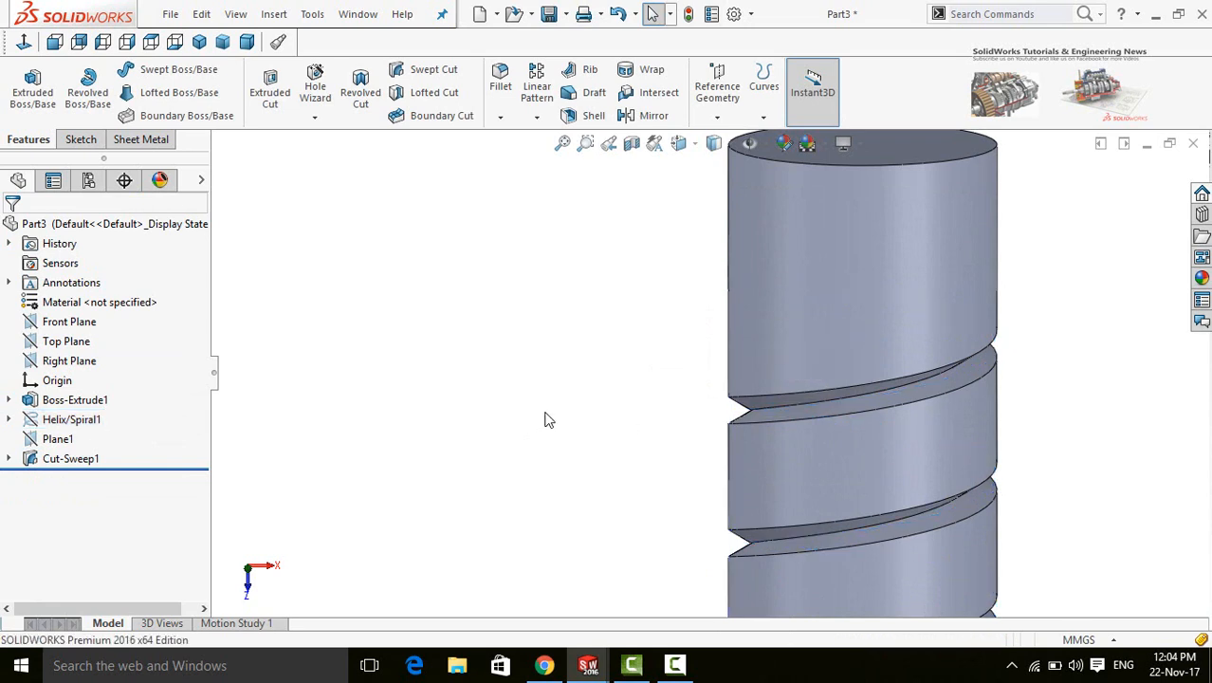
Step: Start a Circular Pattern with the circular edge of the cylinder's unthreaded end as its axis reference
{"action": "scroll", "coordinate": [546, 417], "scroll_direction": "up", "scroll_amount": 3}
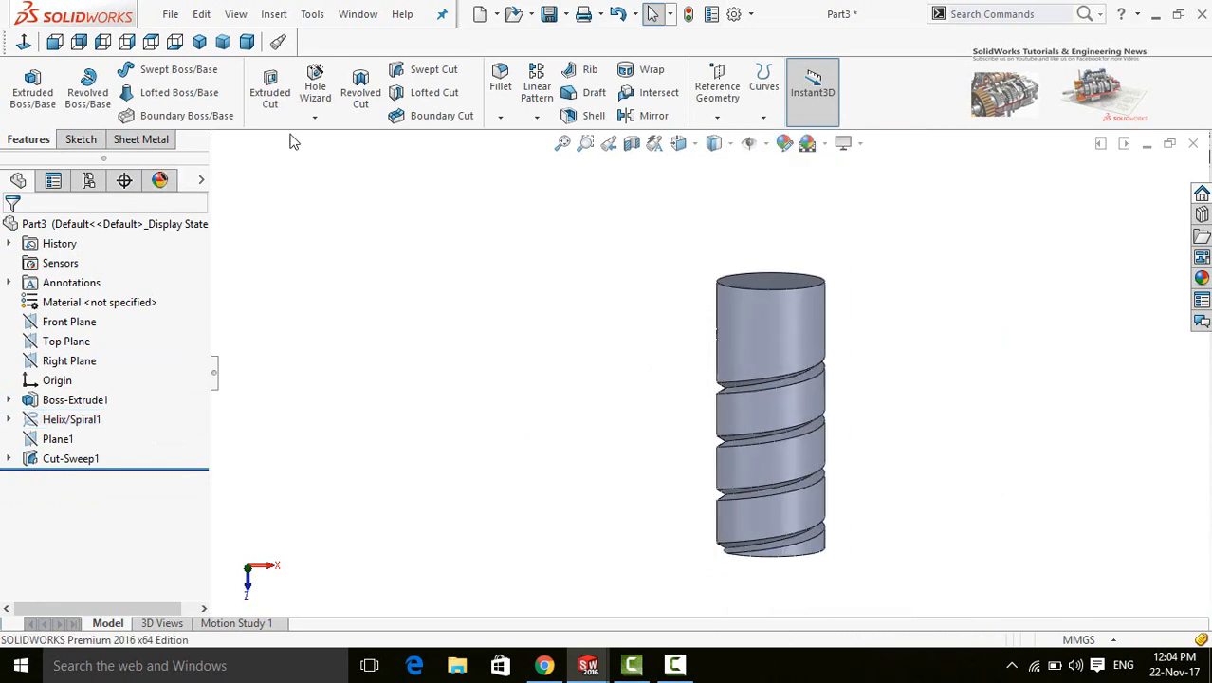
{"action": "left_click", "coordinate": [537, 117]}
{"action": "left_click", "coordinate": [560, 166]}
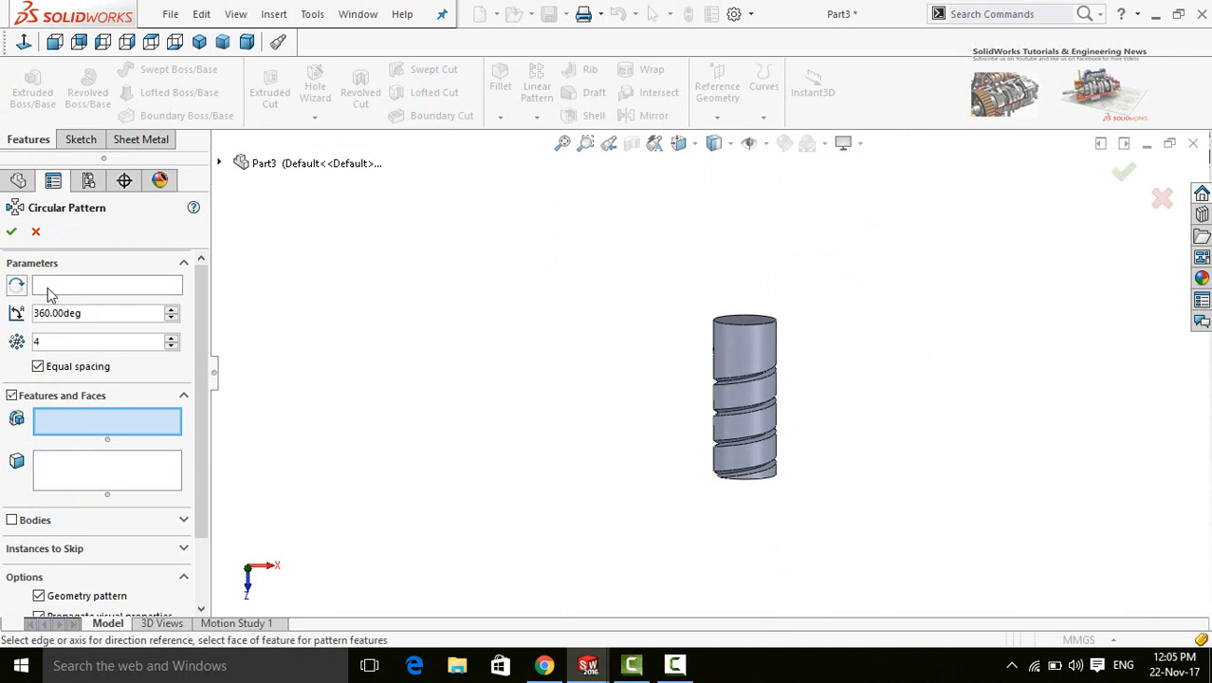
{"action": "left_click", "coordinate": [79, 287]}
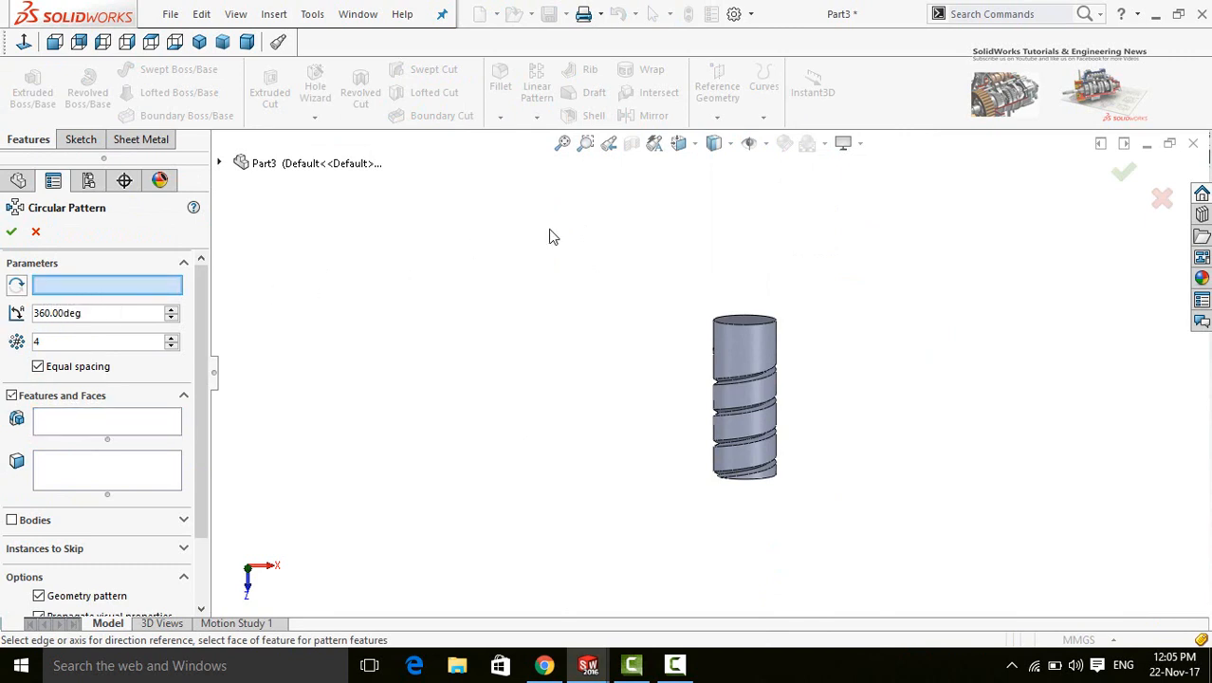
{"action": "scroll", "coordinate": [701, 312], "scroll_direction": "down", "scroll_amount": 4}
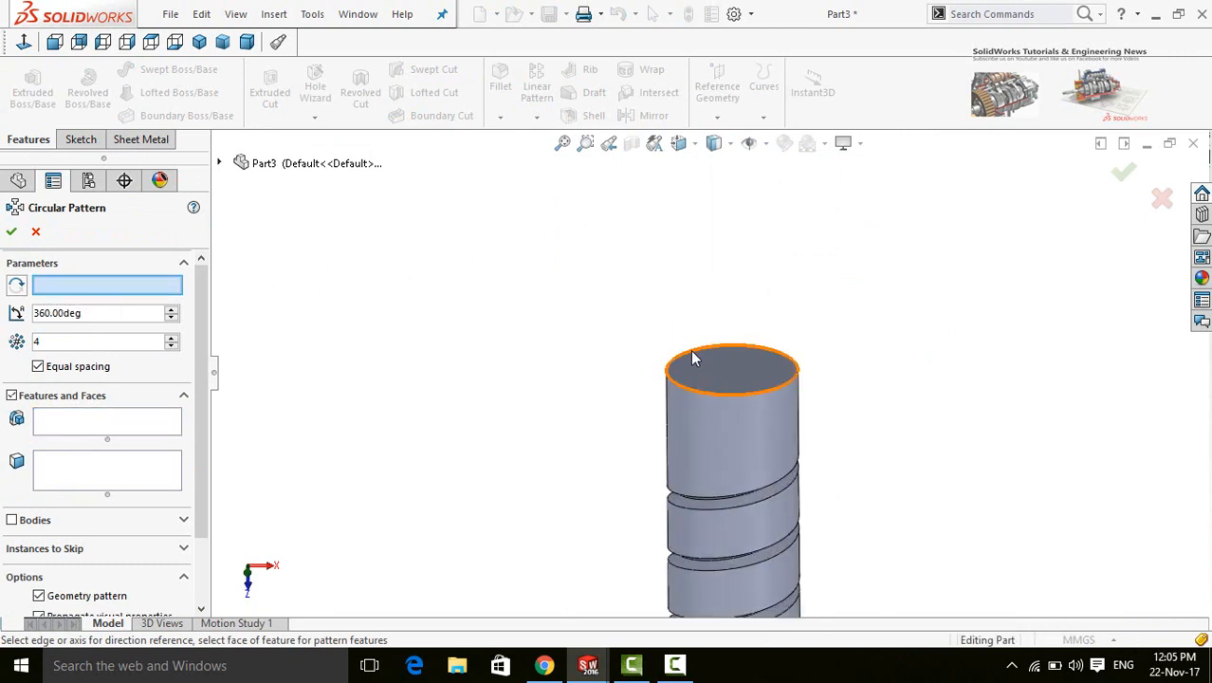
{"action": "left_click", "coordinate": [691, 353]}
{"action": "scroll", "coordinate": [663, 360], "scroll_direction": "up", "scroll_amount": 3}
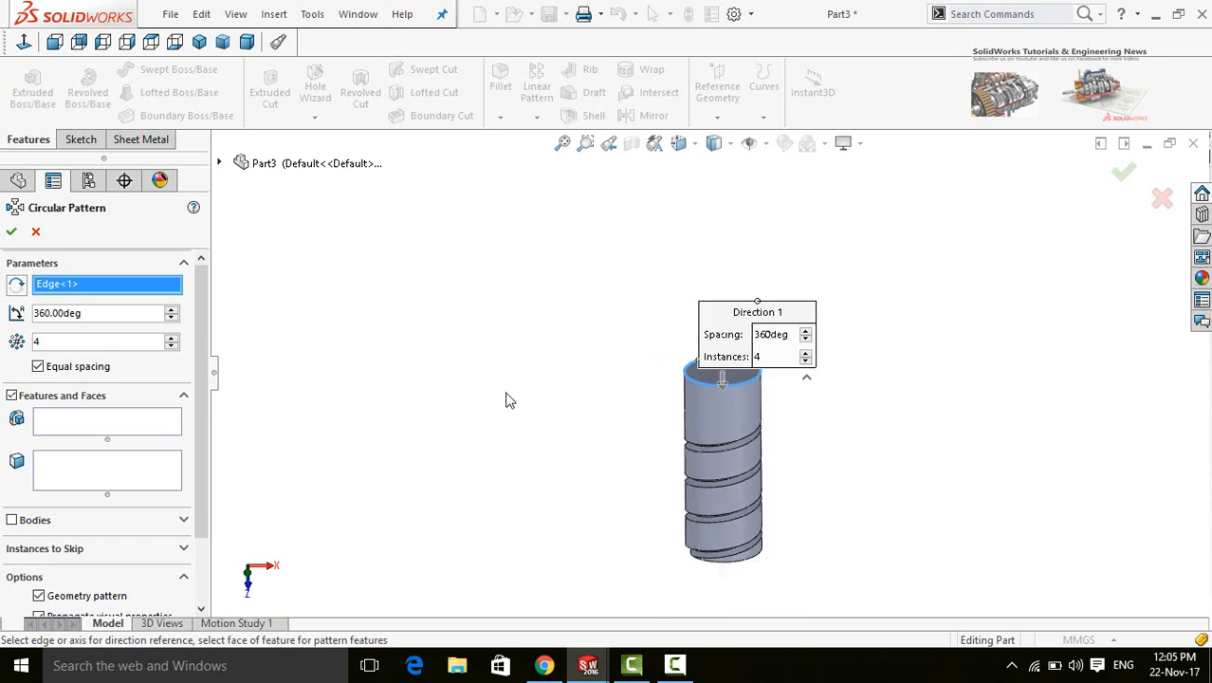
Step: Pattern the swept cut as 3 equally spaced instances over 360 degrees
{"action": "left_click", "coordinate": [96, 419]}
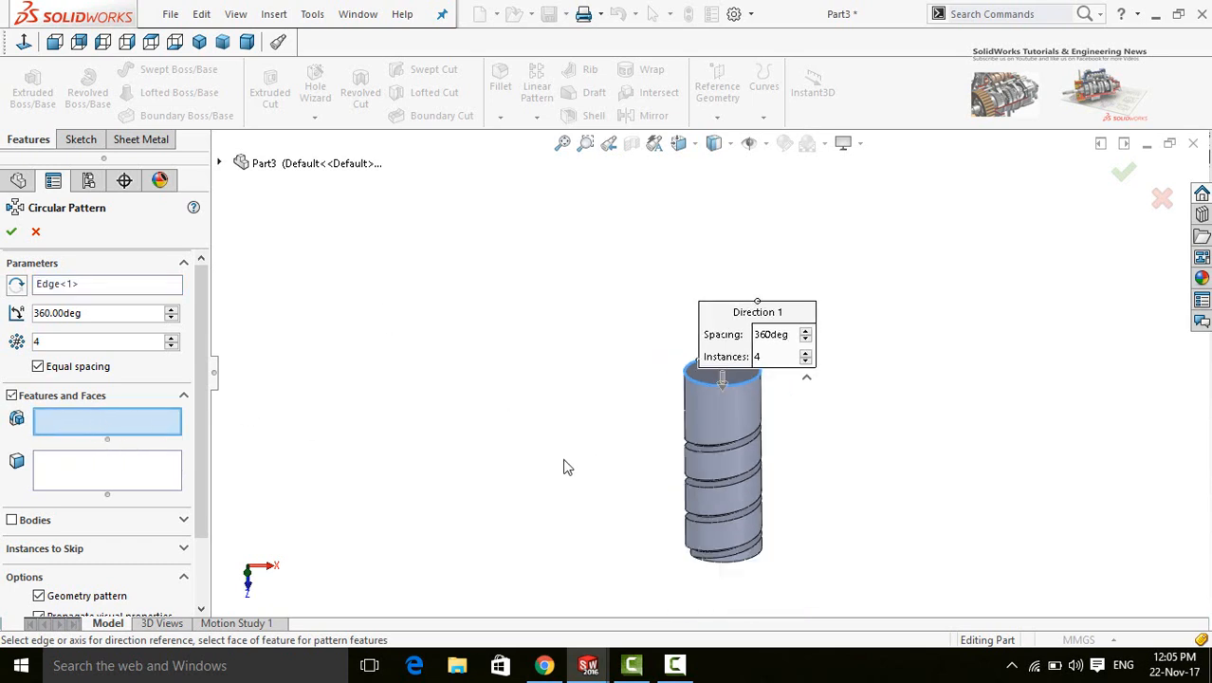
{"action": "left_click", "coordinate": [220, 164]}
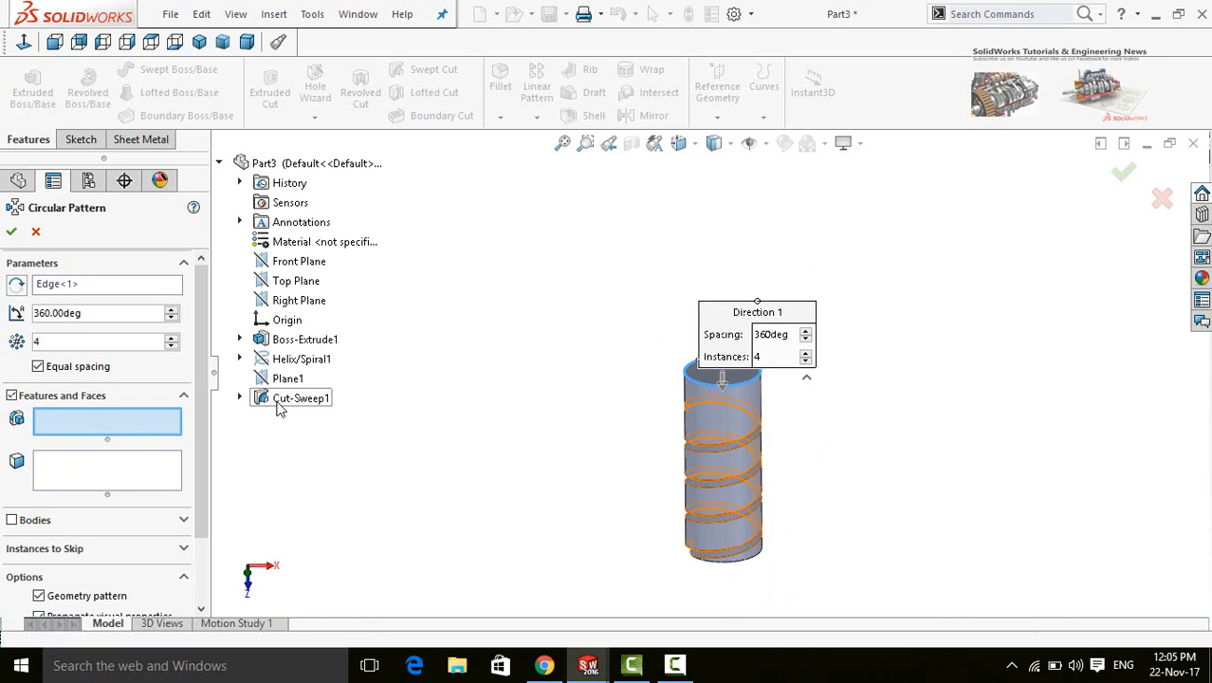
{"action": "left_click", "coordinate": [279, 403]}
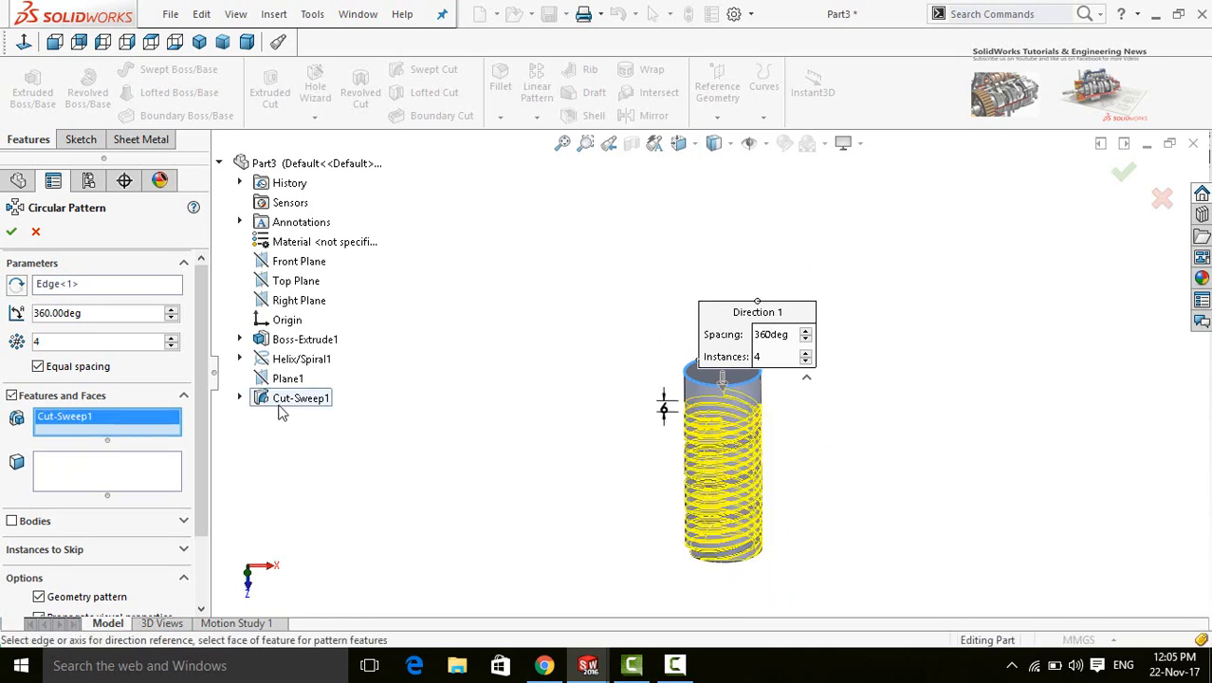
{"action": "double_click", "coordinate": [71, 343]}
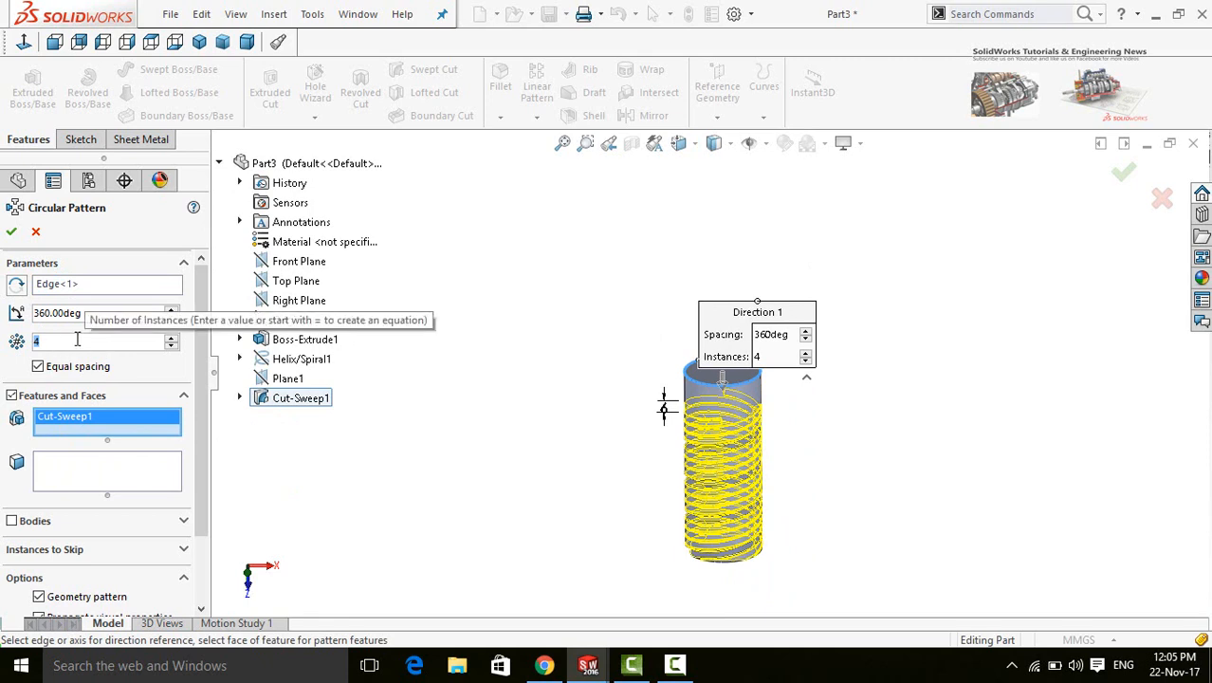
{"action": "type", "text": "3"}
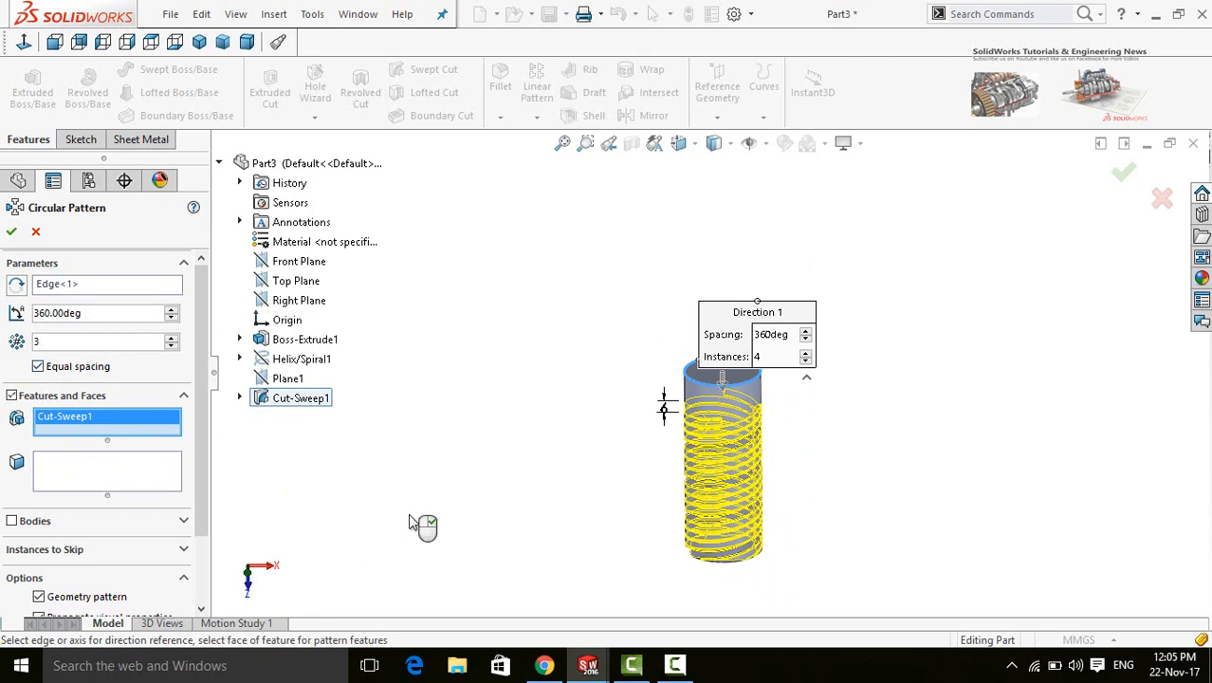
{"action": "left_click", "coordinate": [10, 232]}
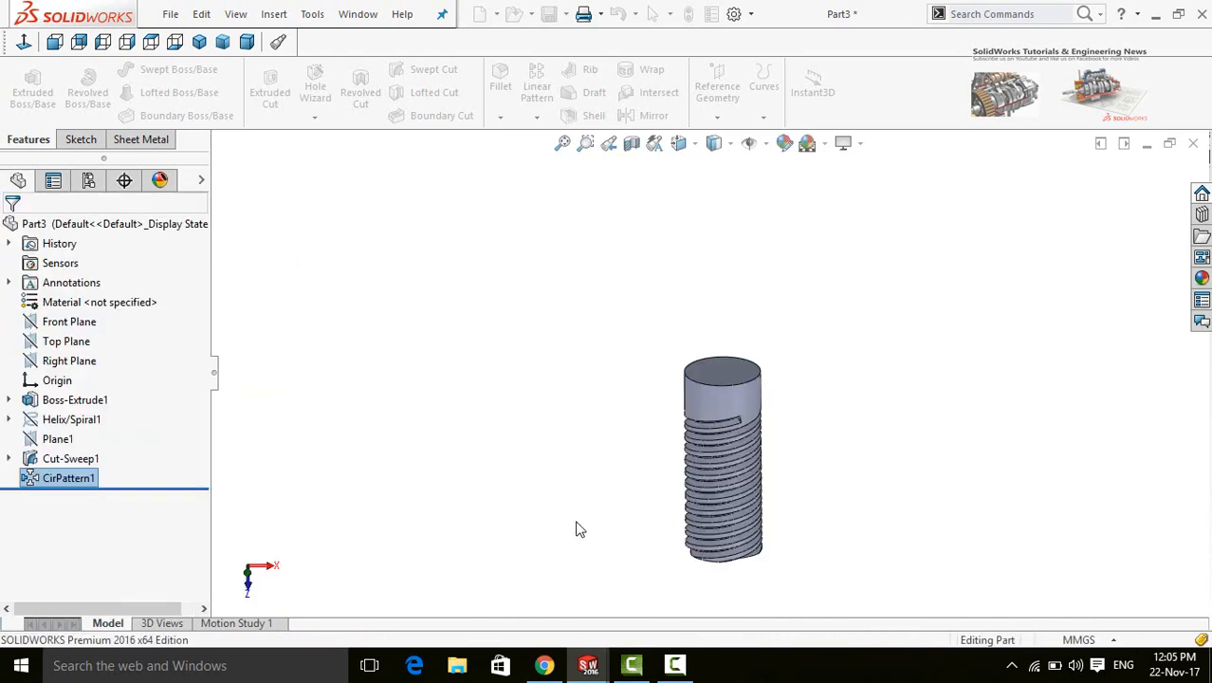
Step: Examine the patterned thread from several angles in the Wireframe, Hidden Lines Visible and Hidden Lines Removed display styles
{"action": "middle_click_drag", "start_coordinate": [576, 528], "coordinate": [725, 483]}
{"action": "scroll", "coordinate": [726, 483], "scroll_direction": "down", "scroll_amount": 5}
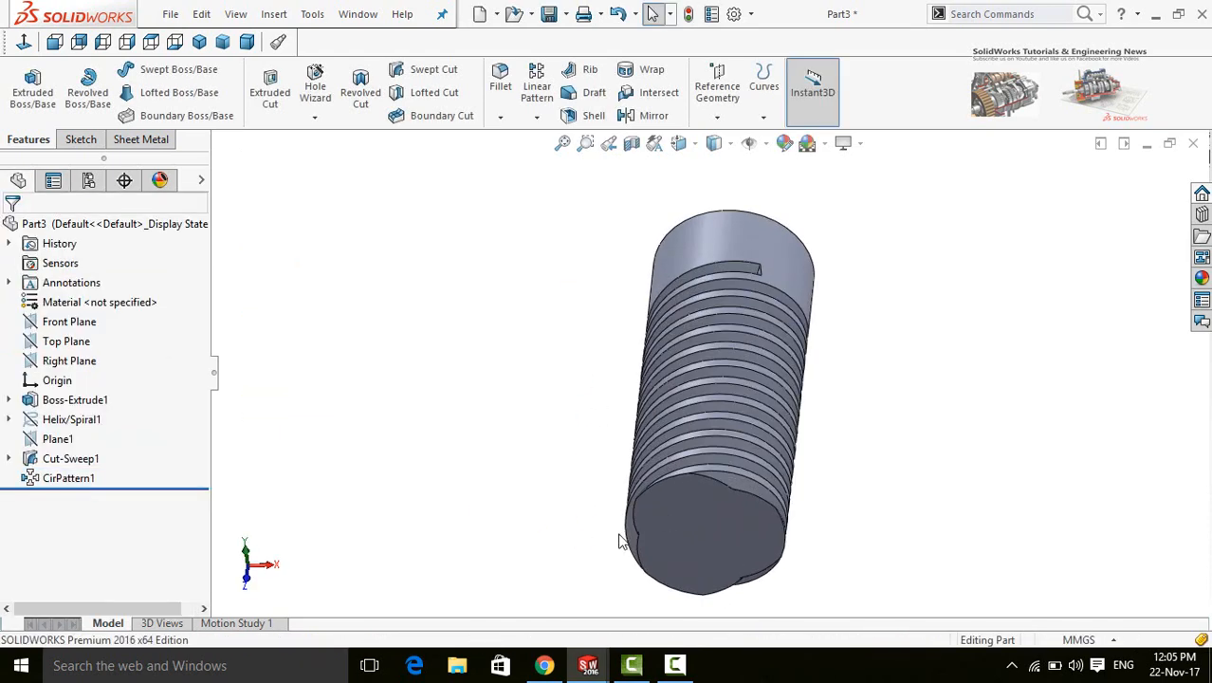
{"action": "middle_click_drag", "start_coordinate": [622, 533], "coordinate": [644, 465]}
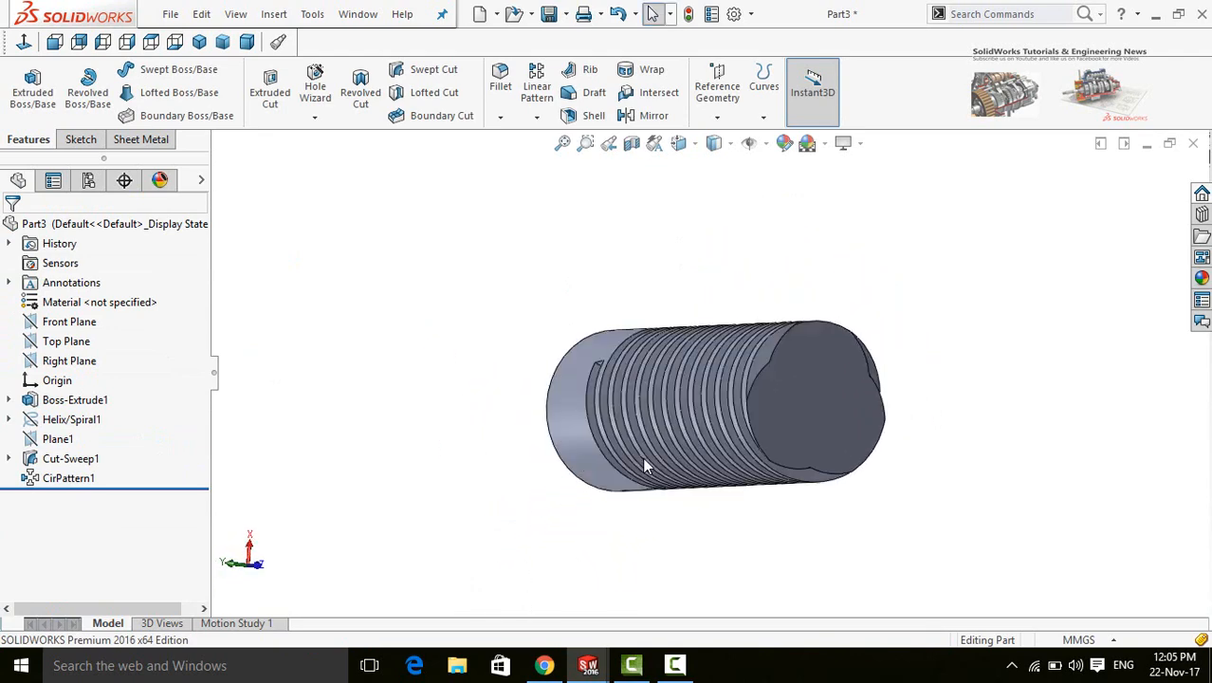
{"action": "left_click", "coordinate": [717, 142]}
{"action": "left_click", "coordinate": [719, 261]}
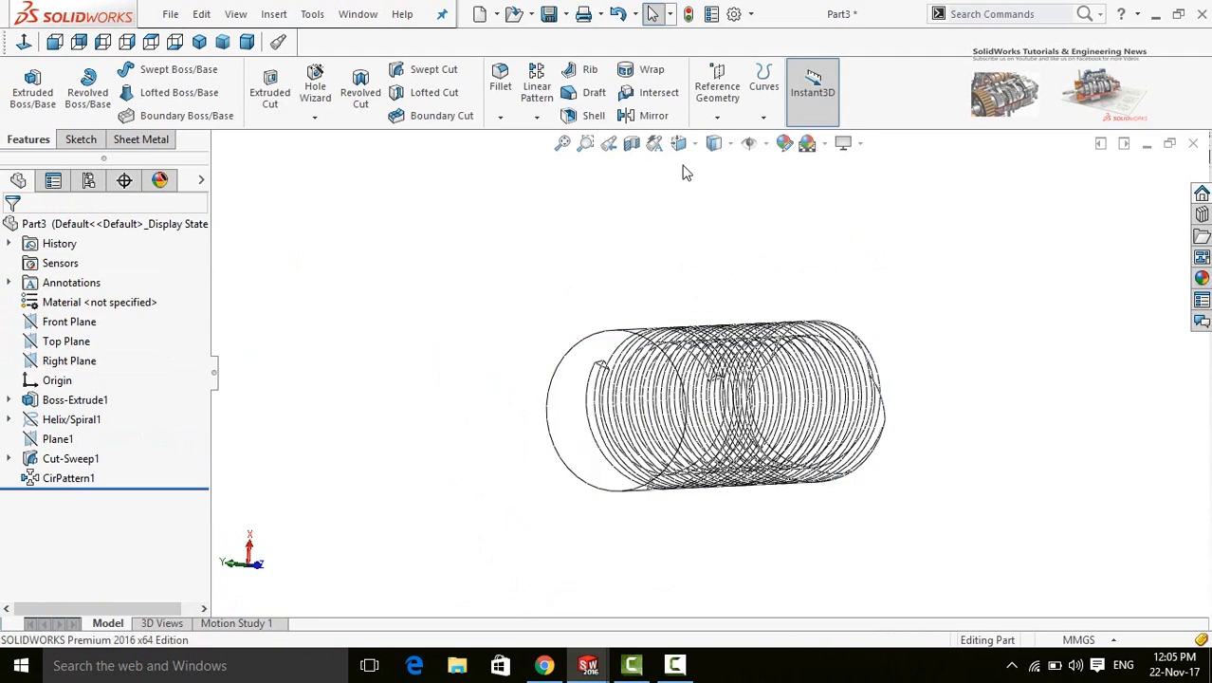
{"action": "left_click", "coordinate": [714, 142]}
{"action": "left_click", "coordinate": [717, 246]}
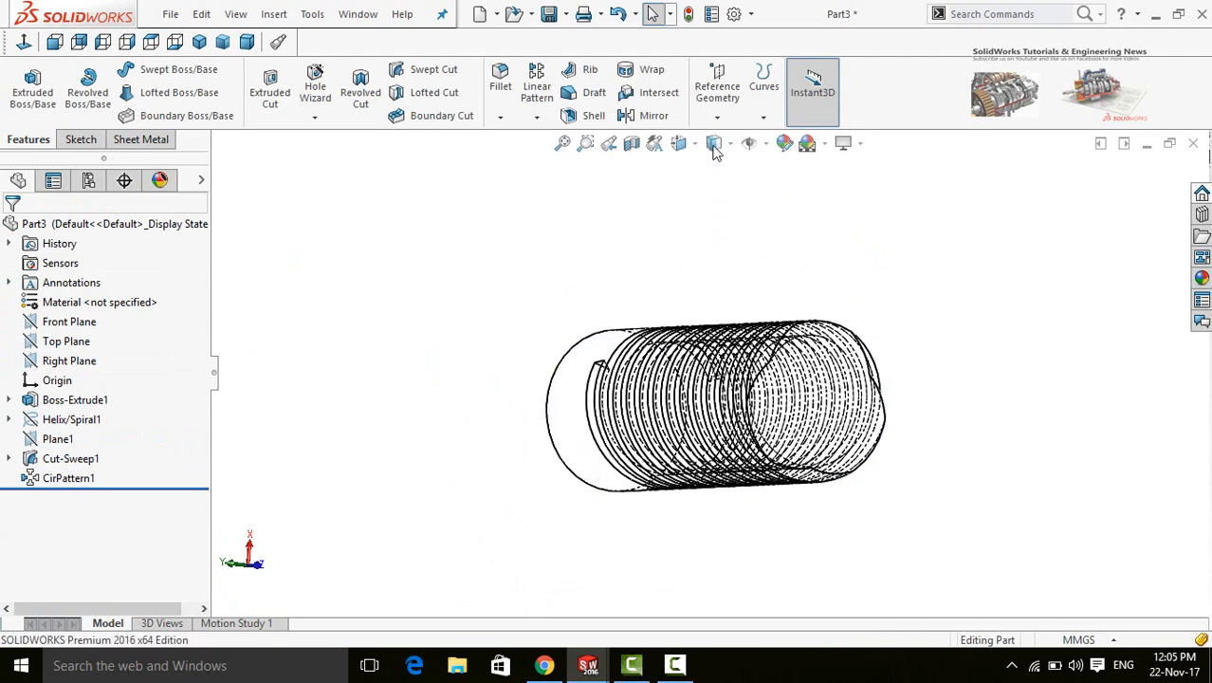
{"action": "left_click", "coordinate": [714, 142]}
{"action": "left_click", "coordinate": [719, 225]}
{"action": "middle_click_drag", "start_coordinate": [913, 316], "coordinate": [700, 374]}
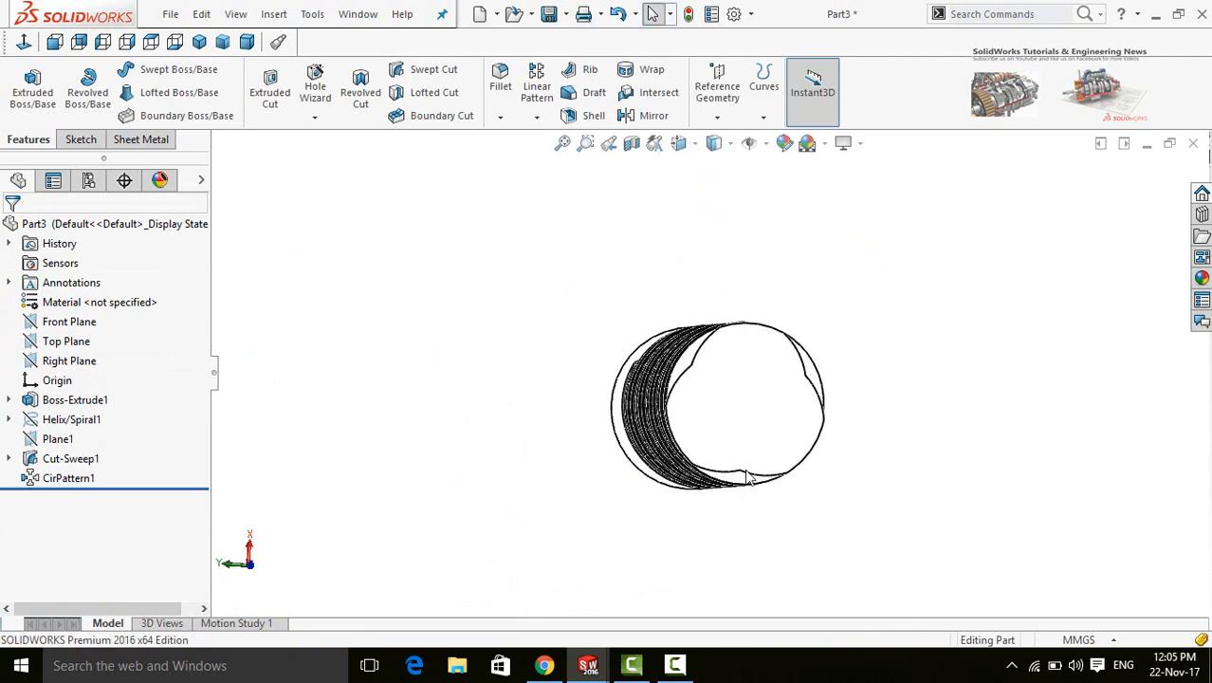
Step: Set the display style to Shaded without edges and turn the model to show the thread from the side
{"action": "left_click", "coordinate": [713, 142]}
{"action": "left_click", "coordinate": [731, 210]}
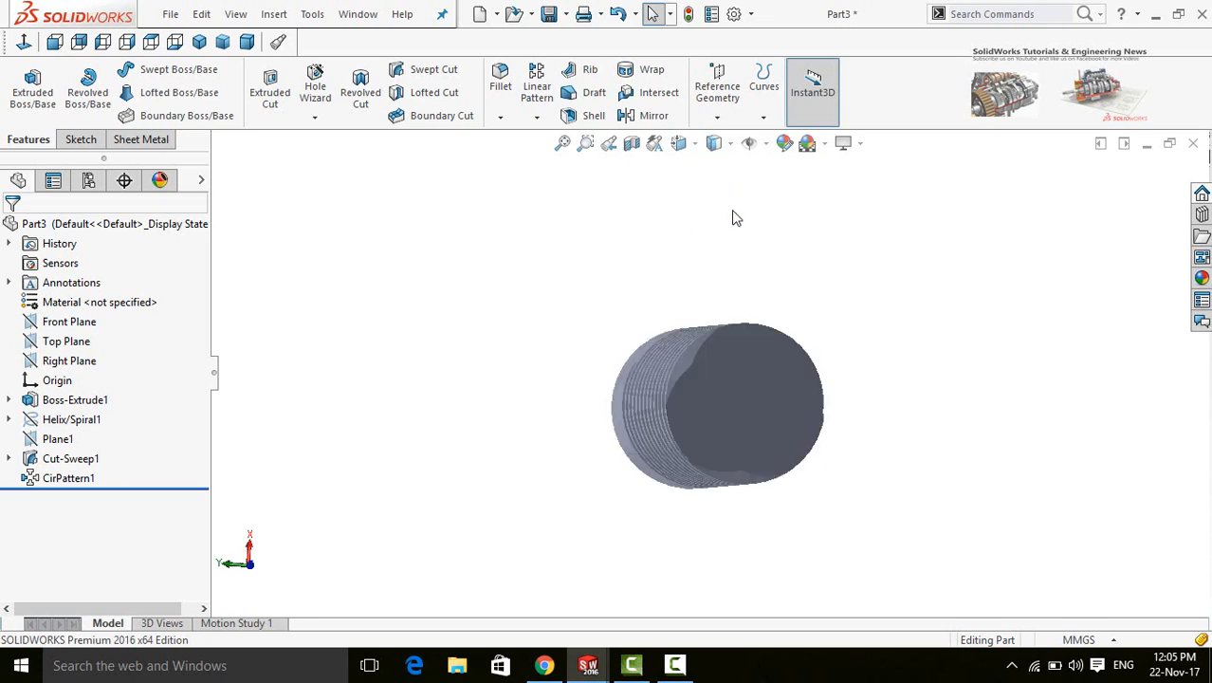
{"action": "mouse_move", "coordinate": [851, 323]}
{"action": "middle_mouse_down"}
{"action": "mouse_move", "coordinate": [888, 368]}
{"action": "mouse_move", "coordinate": [913, 346]}
{"action": "mouse_move", "coordinate": [928, 493]}
{"action": "mouse_move", "coordinate": [547, 433]}
{"action": "middle_mouse_up"}
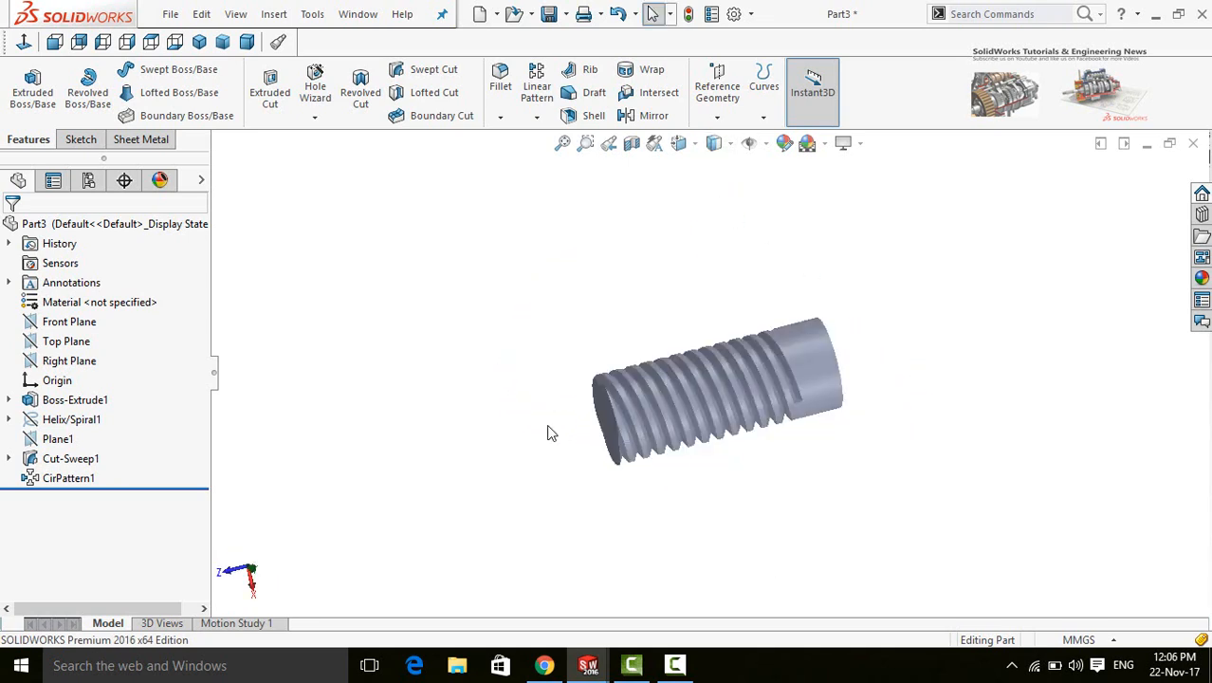